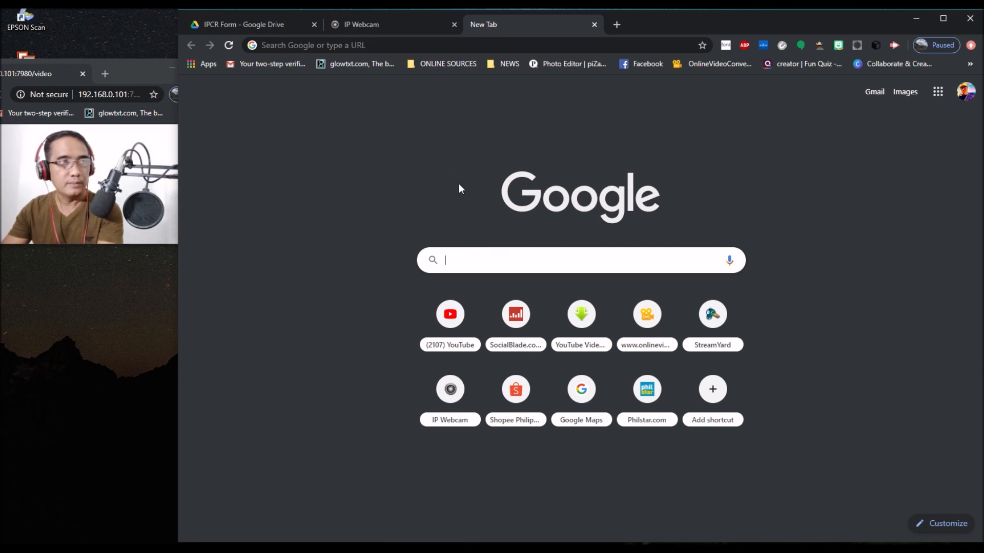
Step: Go to Deped.in/IPCRFEncode20192020 in the Chrome address bar
click(416, 44)
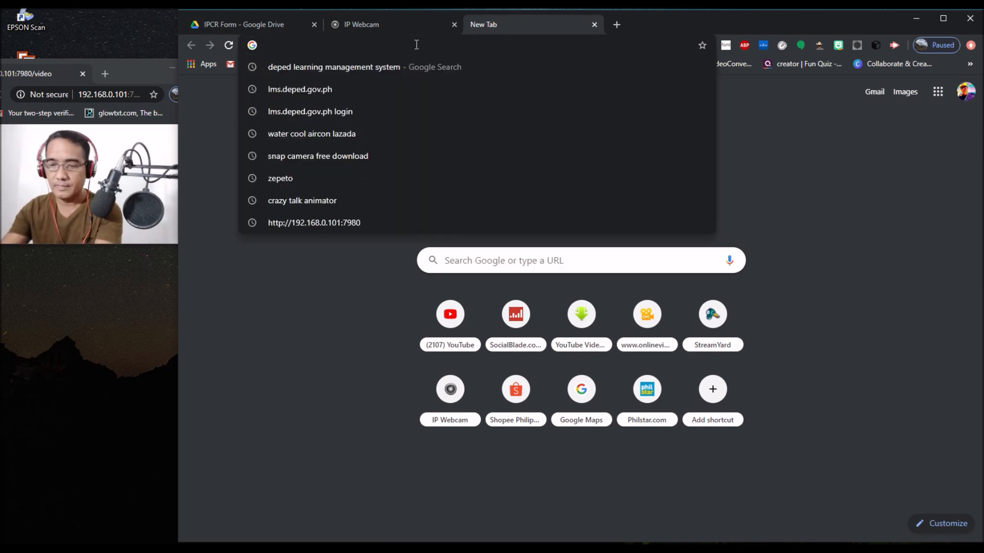
text(De)
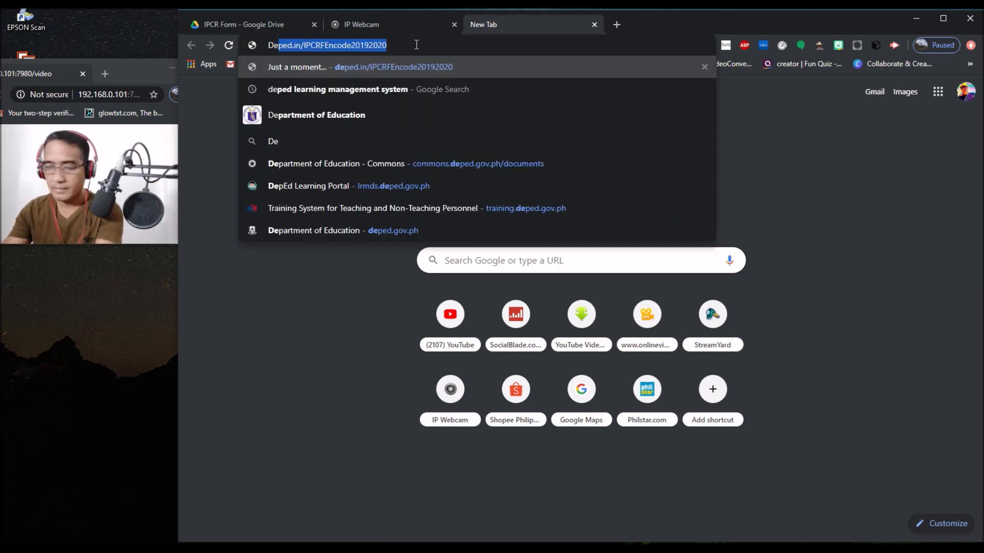
text(ped)
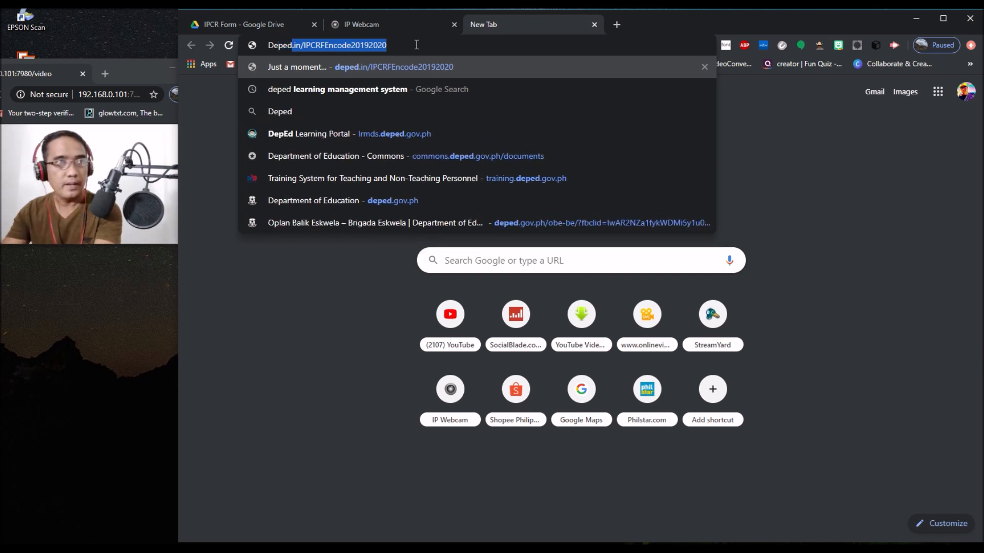
text(.in)
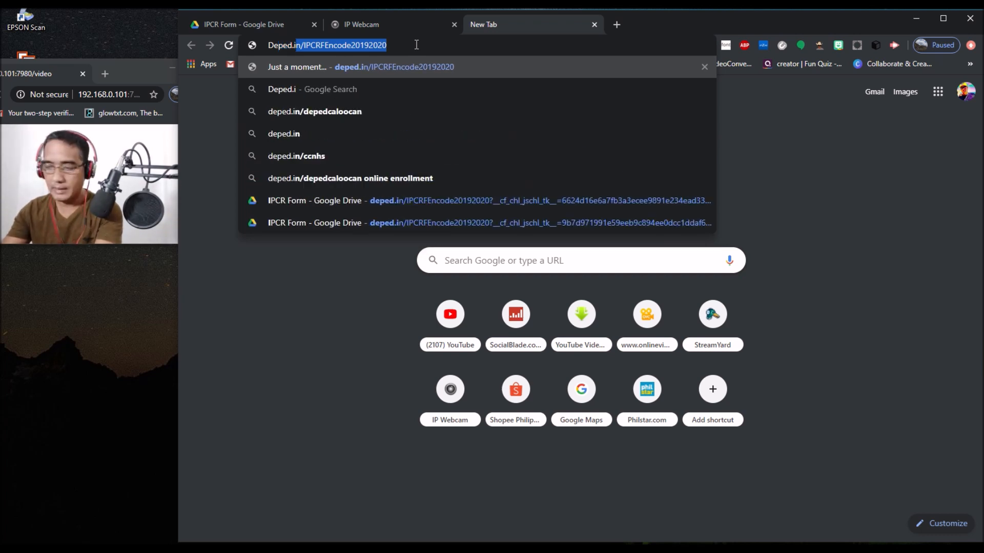
key(Right)
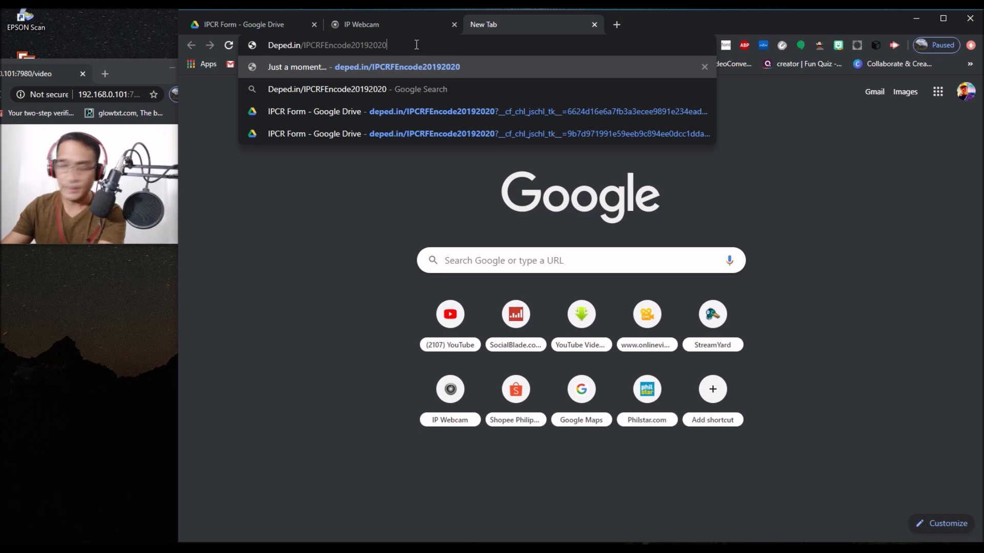
key(Return)
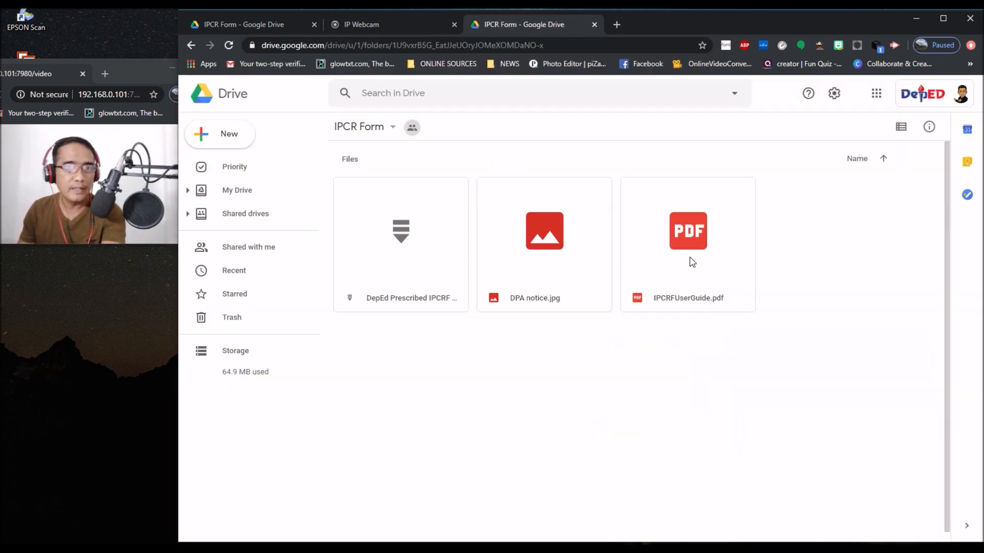
Step: Download the DepEd Prescribed IPCRF zip file from the IPCR Form Drive folder
right_click(398, 243)
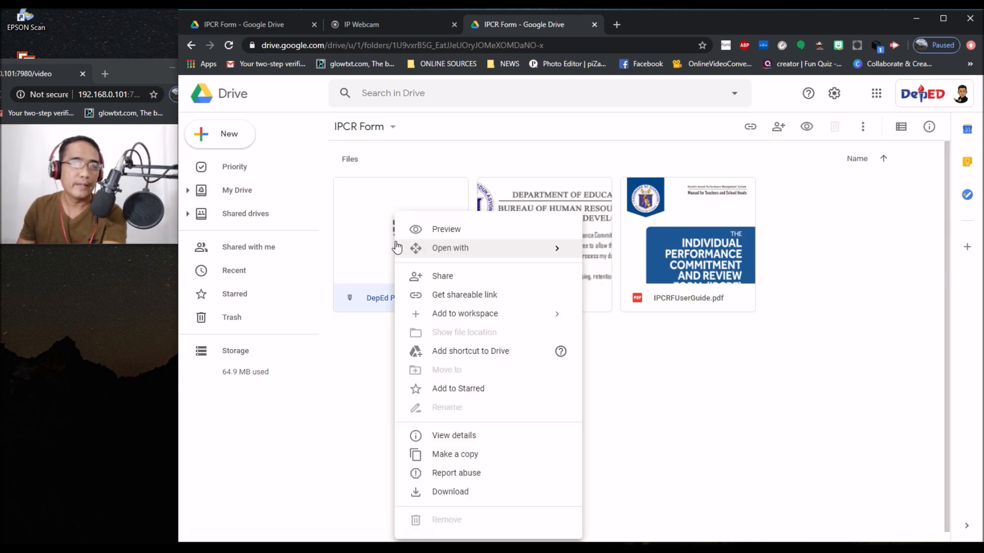
click(448, 492)
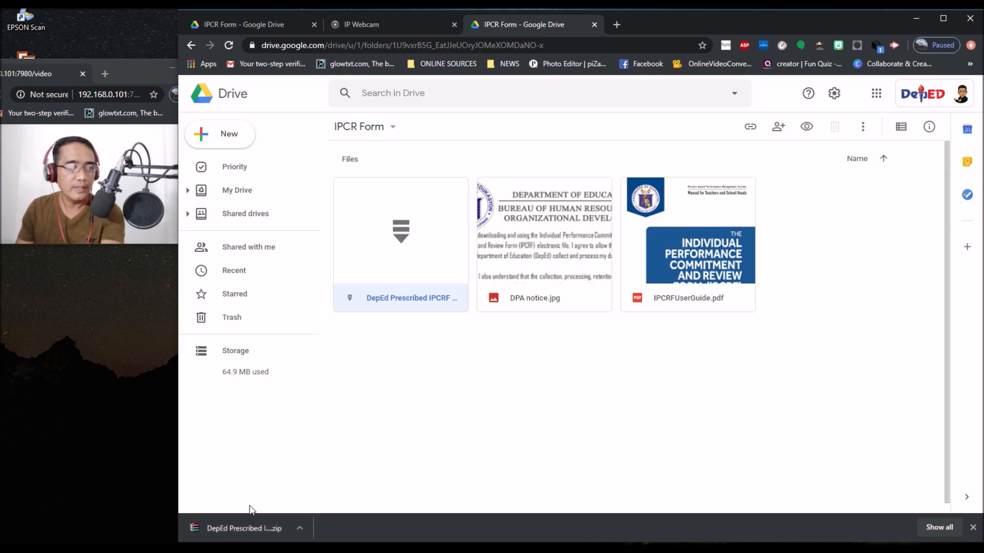
click(298, 528)
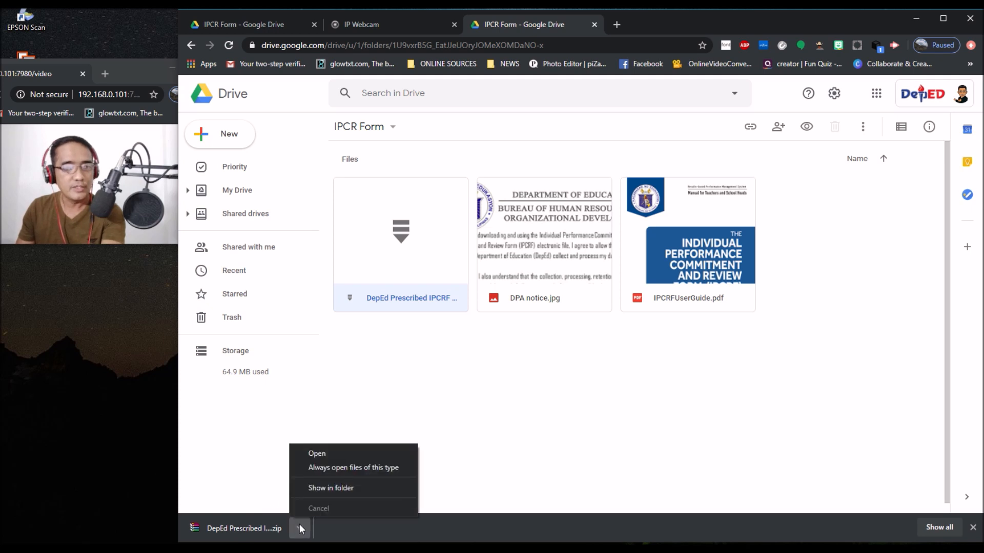
Step: Open the downloaded IPCRF zip from the Downloads folder in WinRAR
click(318, 454)
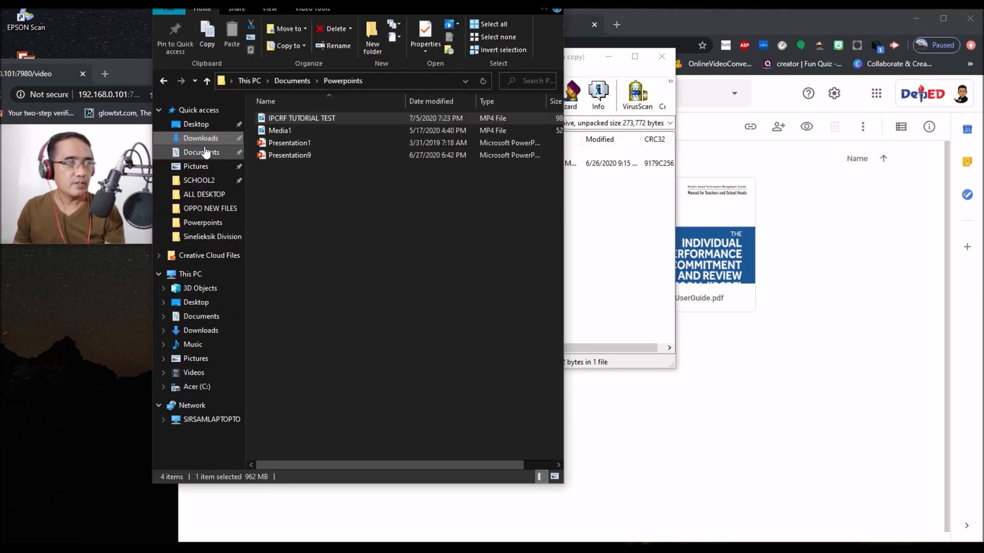
click(204, 140)
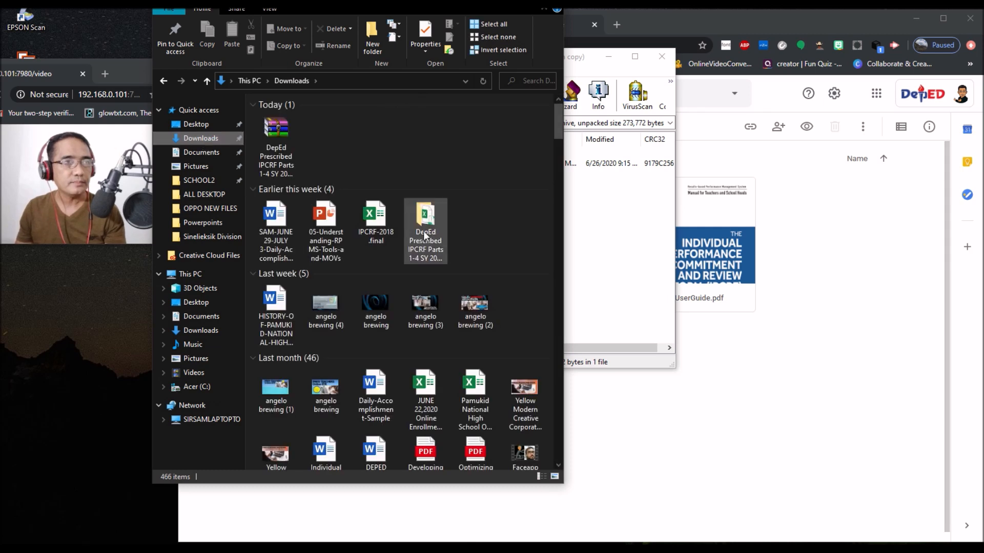
click(295, 143)
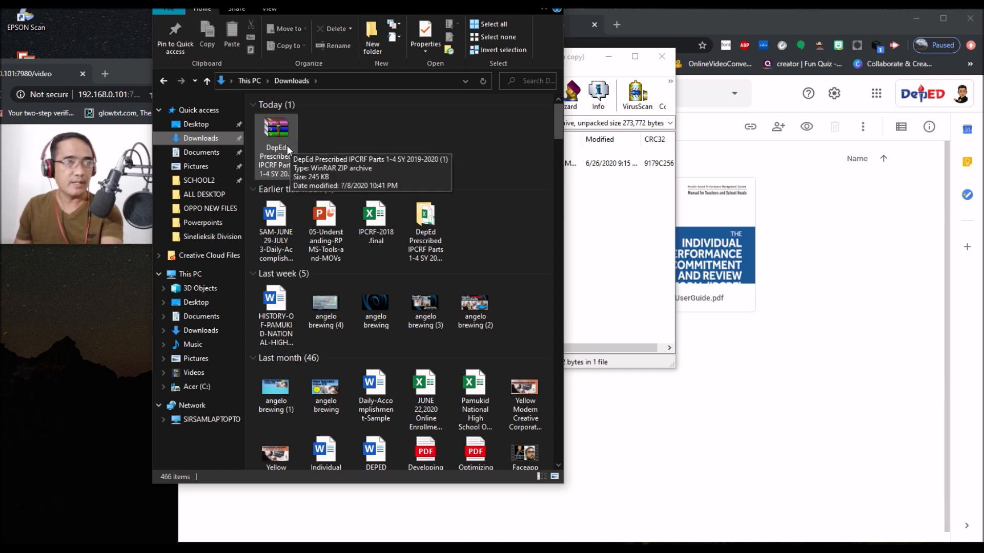
double_click(278, 138)
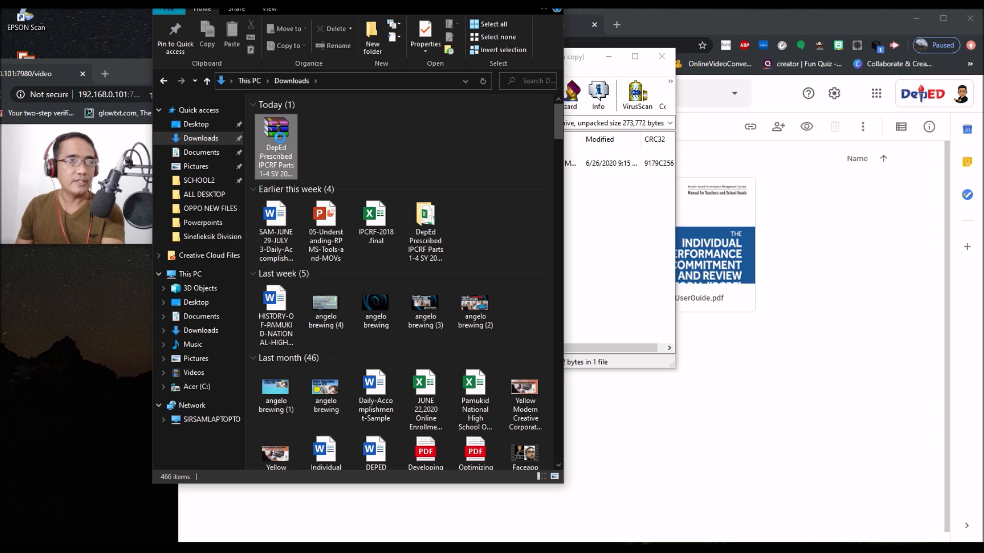
right_click(280, 138)
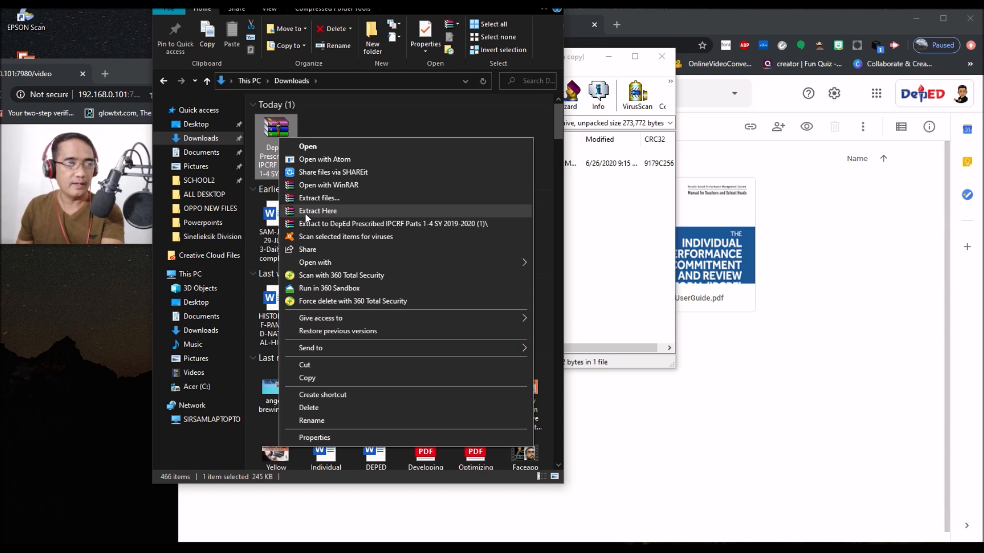
right_click(272, 127)
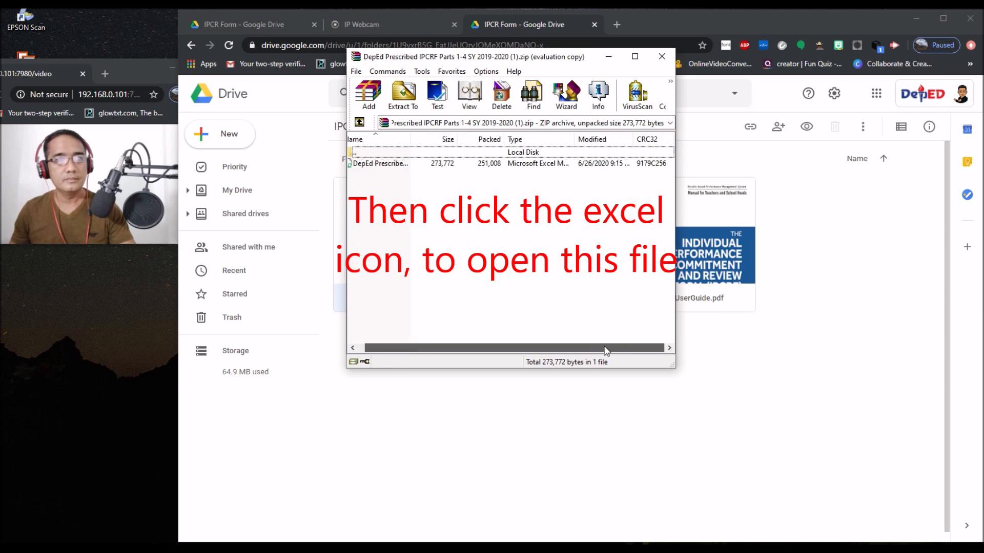
drag(606, 351, 599, 351)
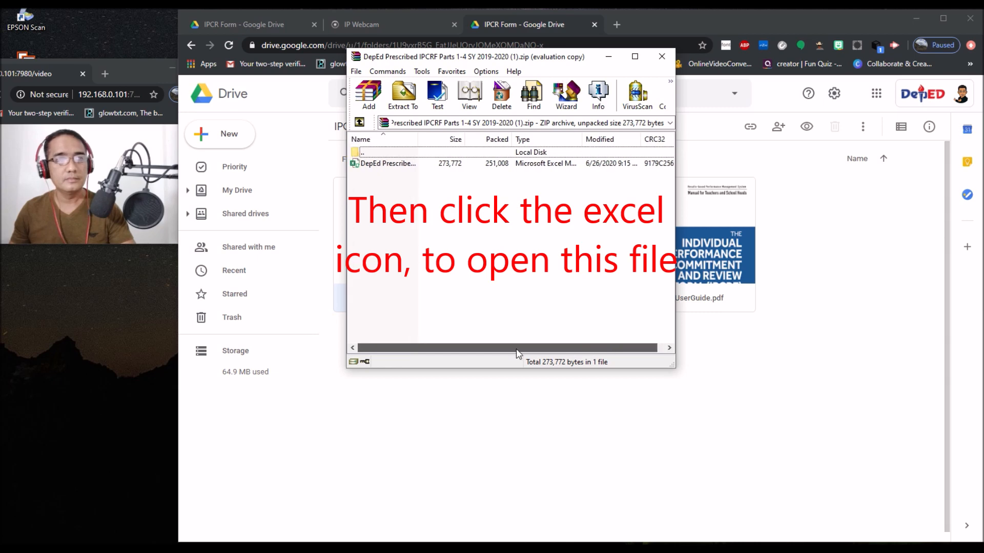
Step: Open the DepEd Prescribed IPCRF Parts 1-4 SY 2019-2020 workbook from WinRAR in Excel
right_click(374, 164)
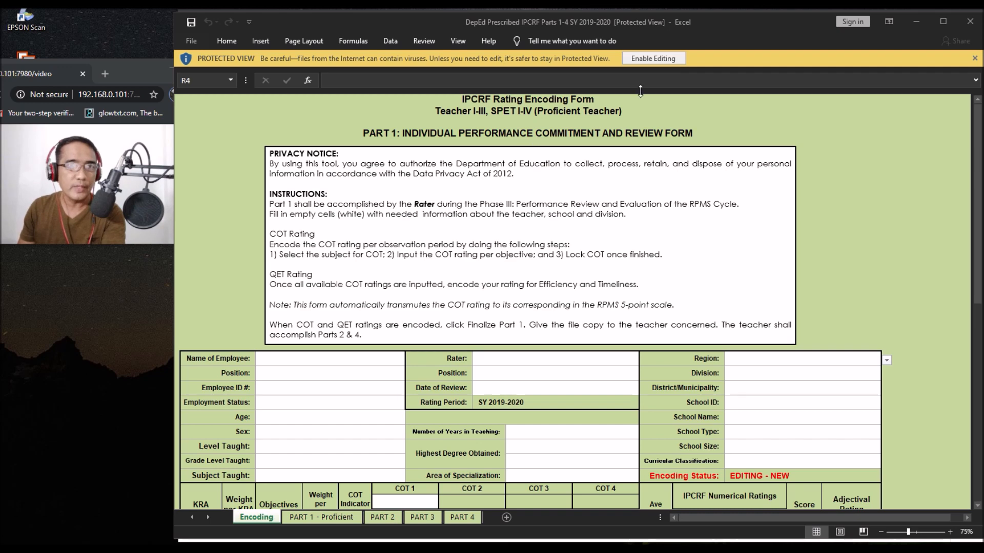
Step: Enable editing and macro content for the IPCRF workbook
click(645, 58)
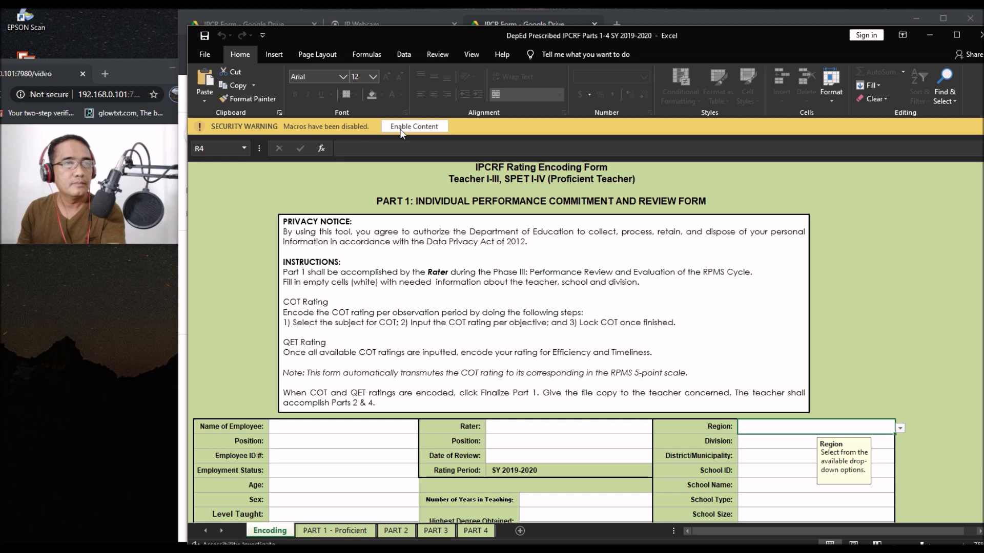
click(414, 126)
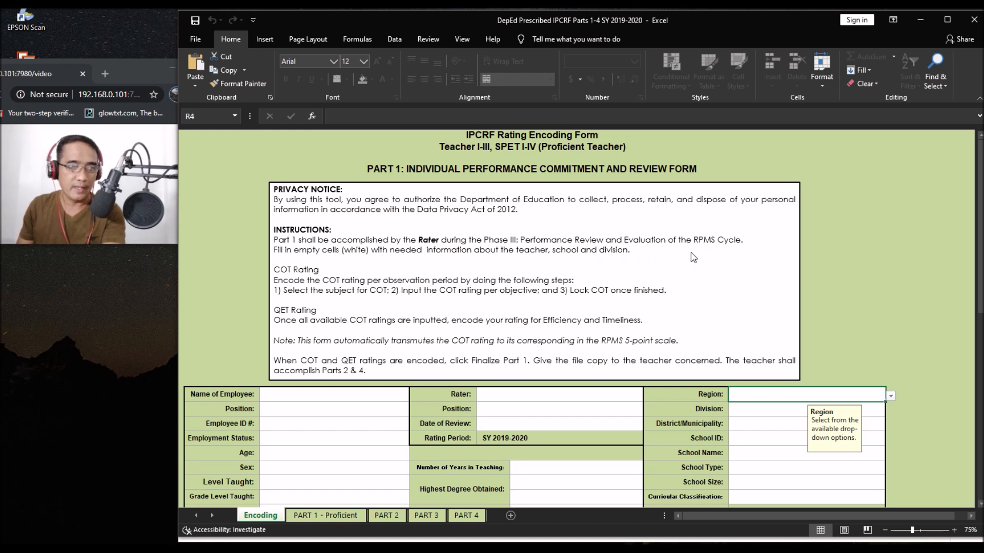
scroll(537, 262, down, 5)
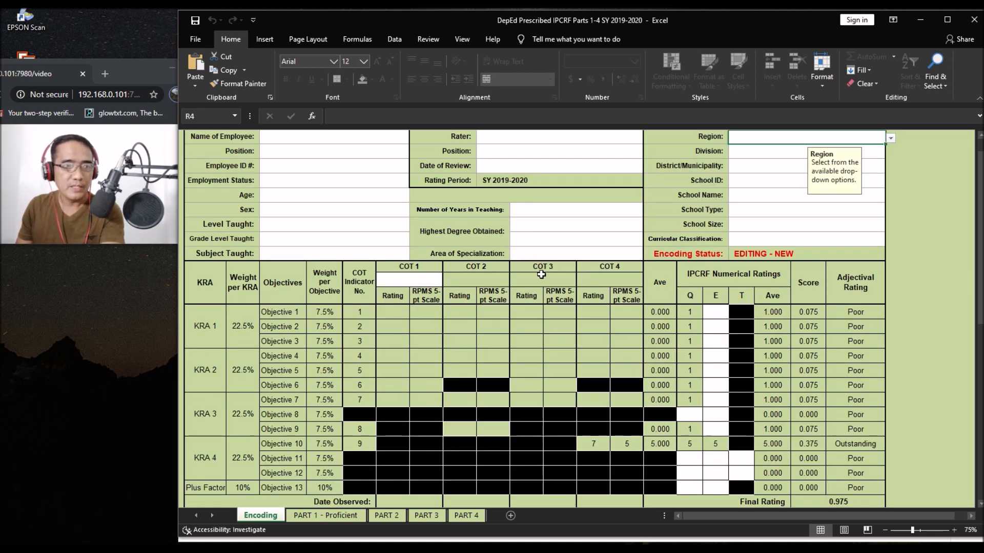
scroll(519, 305, up, 5)
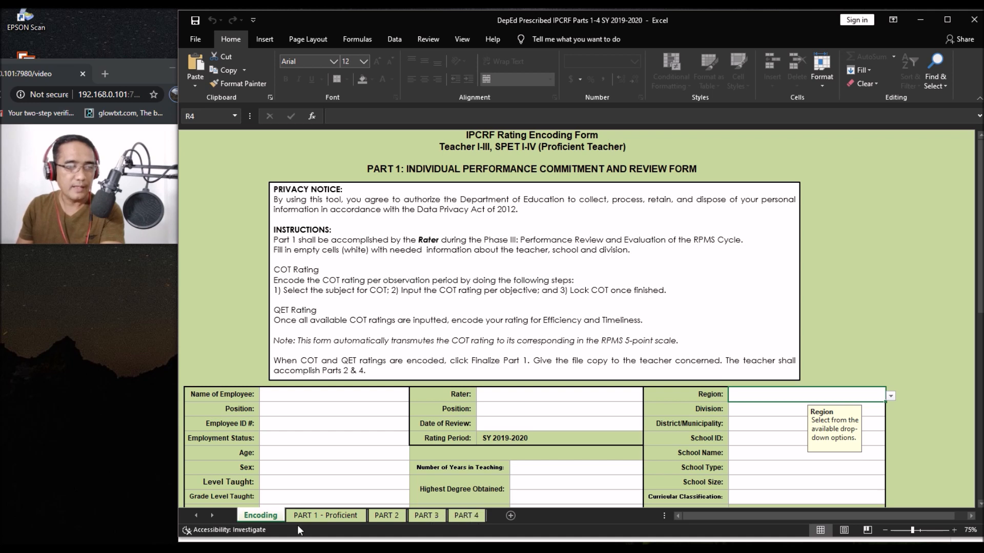
click(466, 515)
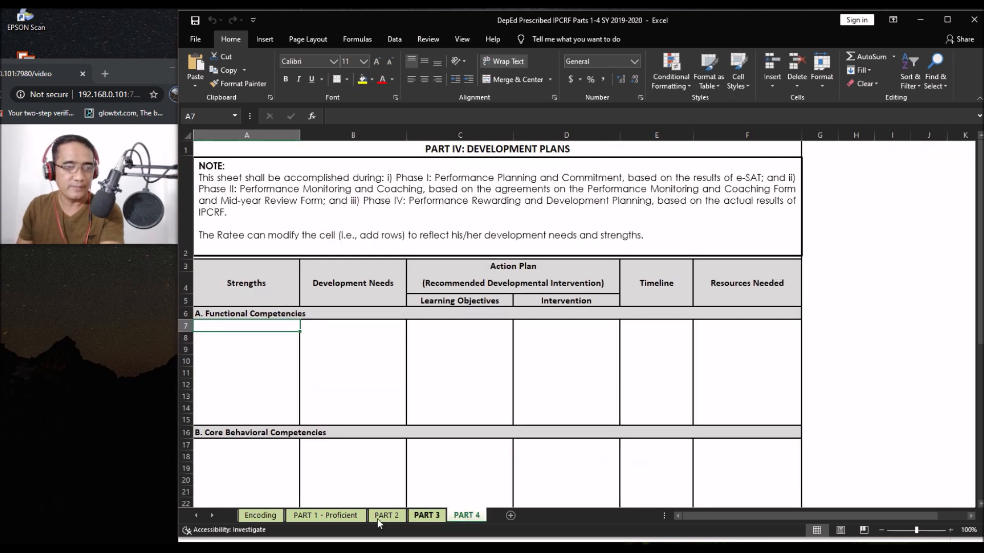
click(259, 516)
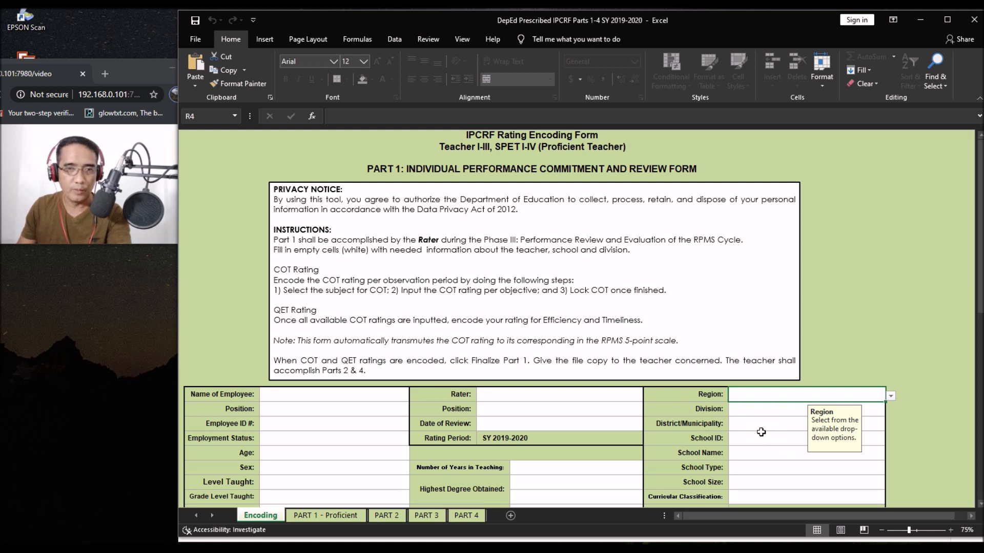
Step: Set Region to V - Bicol Region and Division to Camarines Sur
click(890, 398)
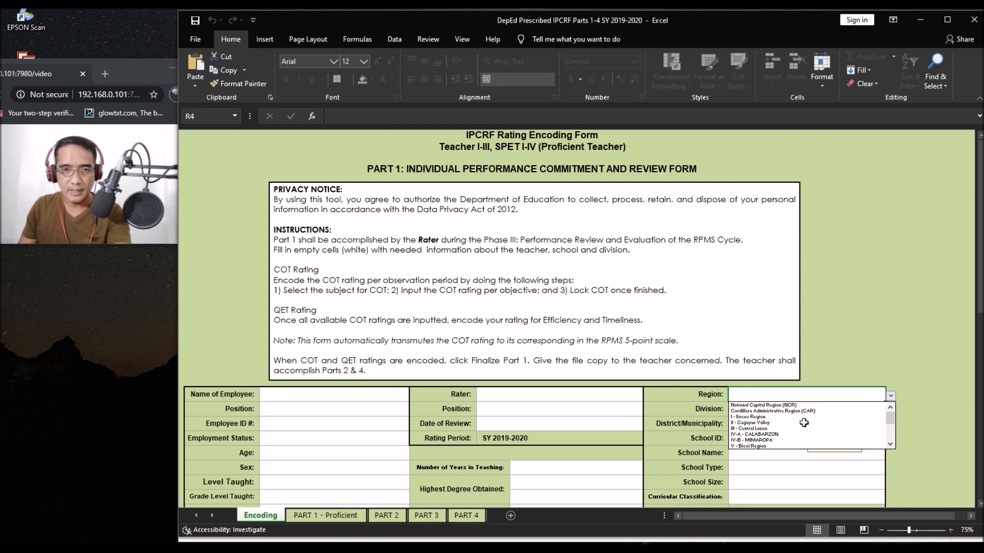
click(778, 448)
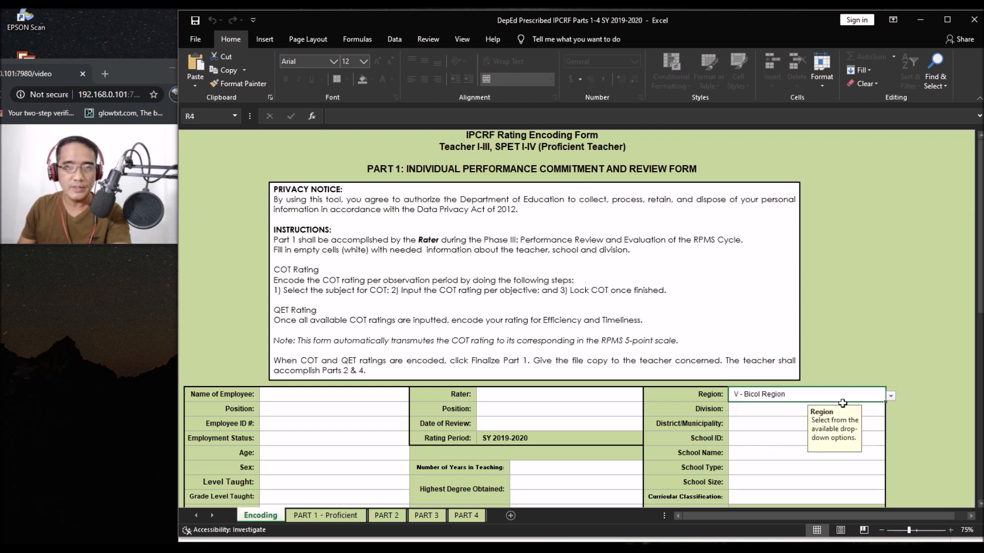
click(761, 409)
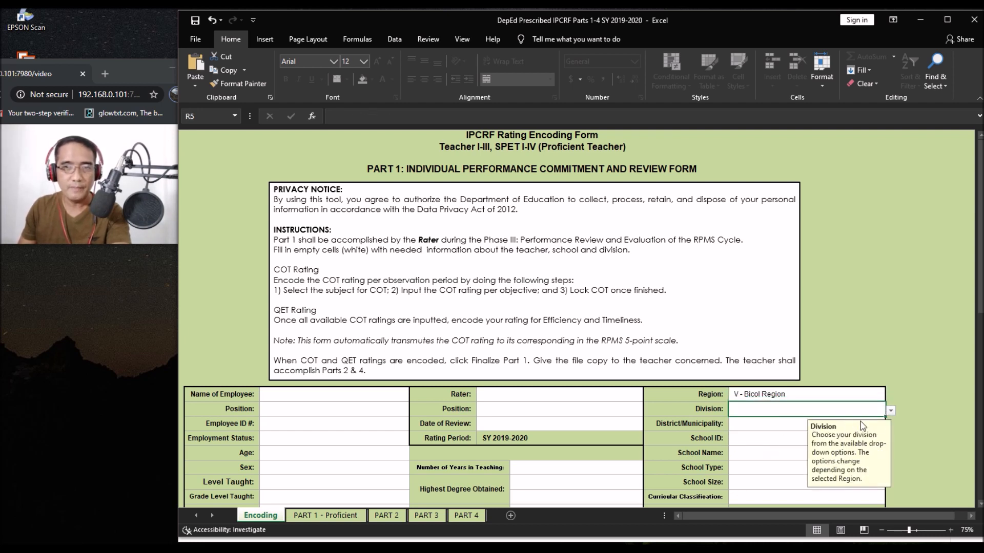
click(891, 411)
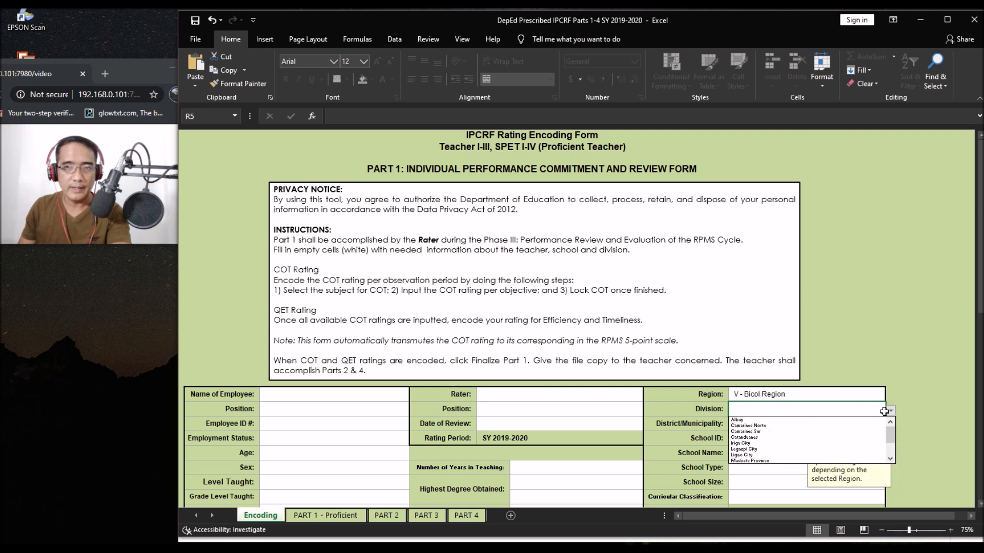
click(757, 432)
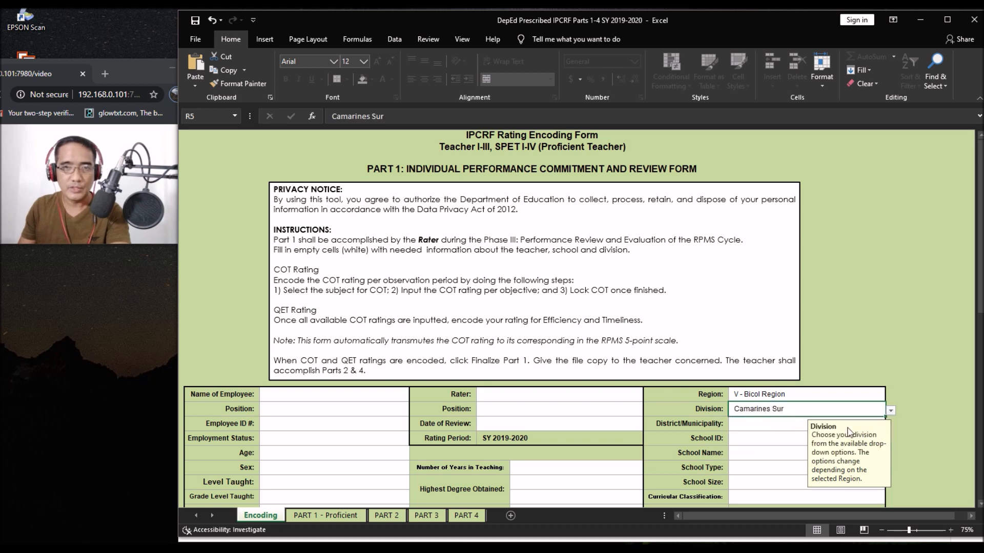
Step: Enter San Fernando as District/Municipality and 302013 as the School ID
click(776, 424)
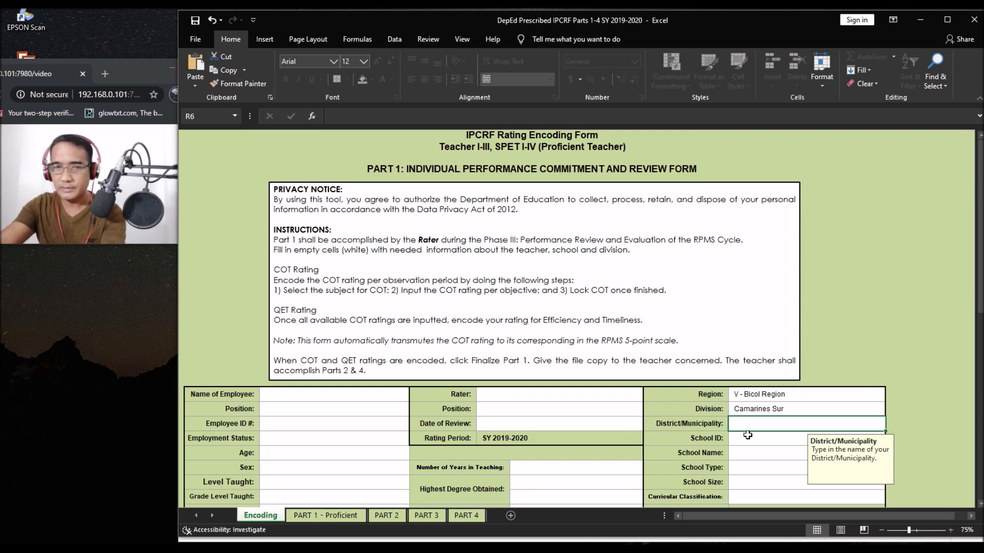
text(San Fernando)
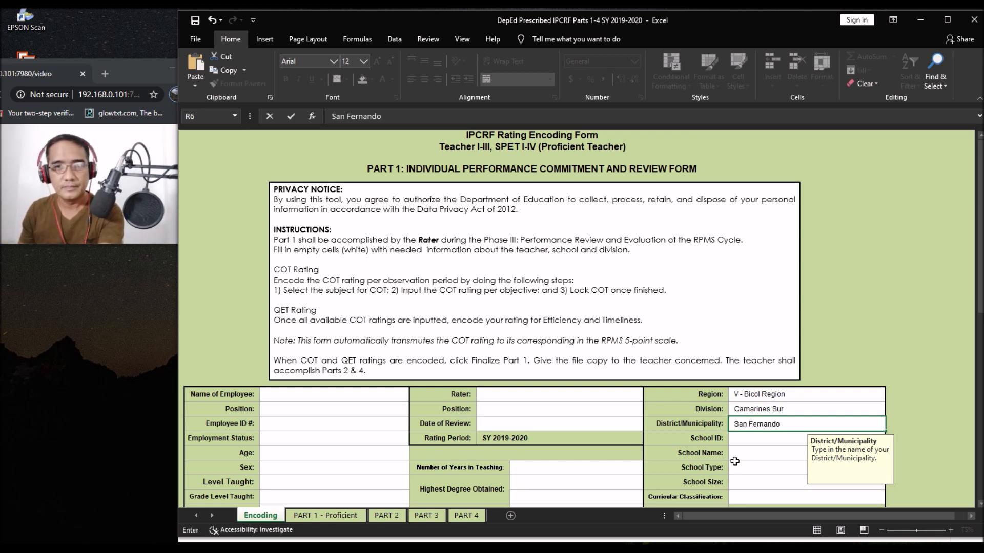
click(743, 443)
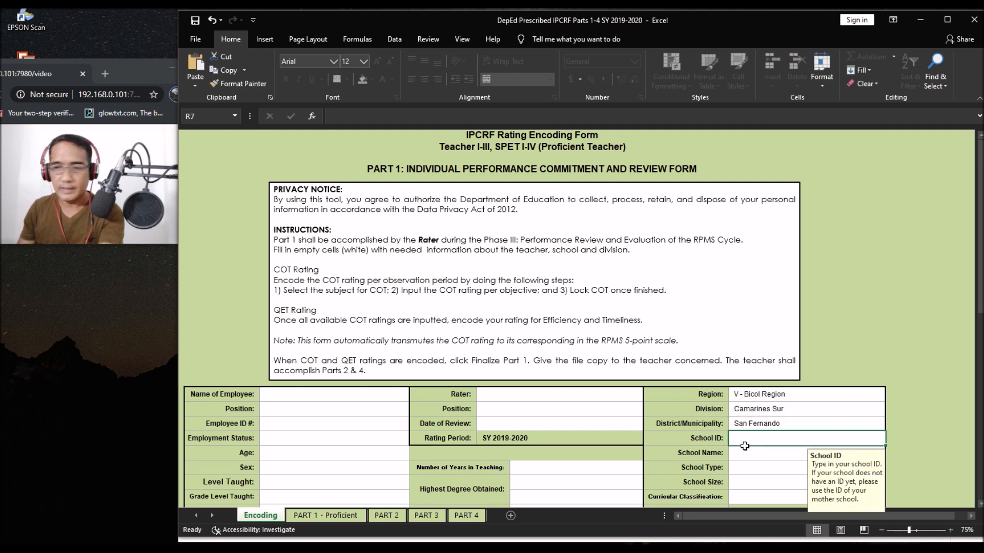
text(302013)
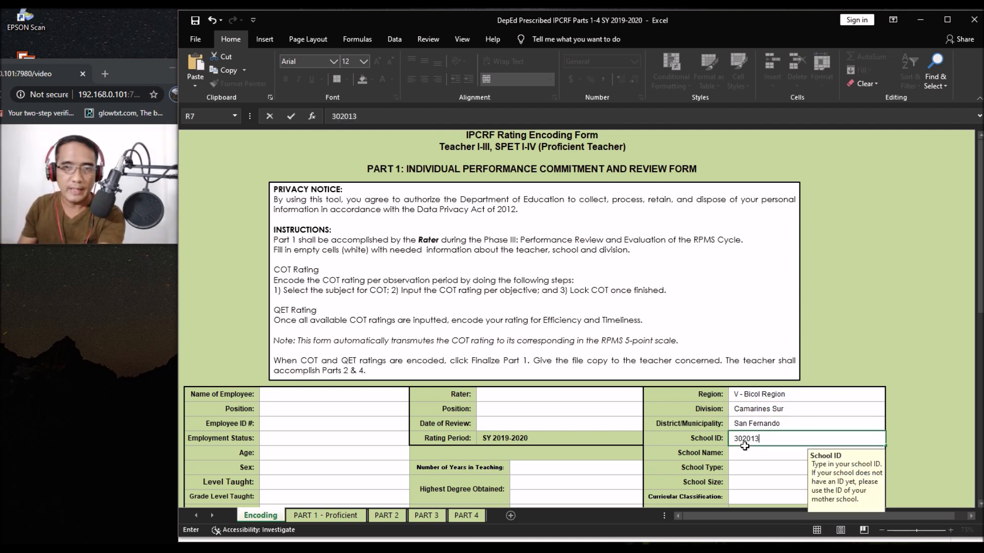
click(764, 461)
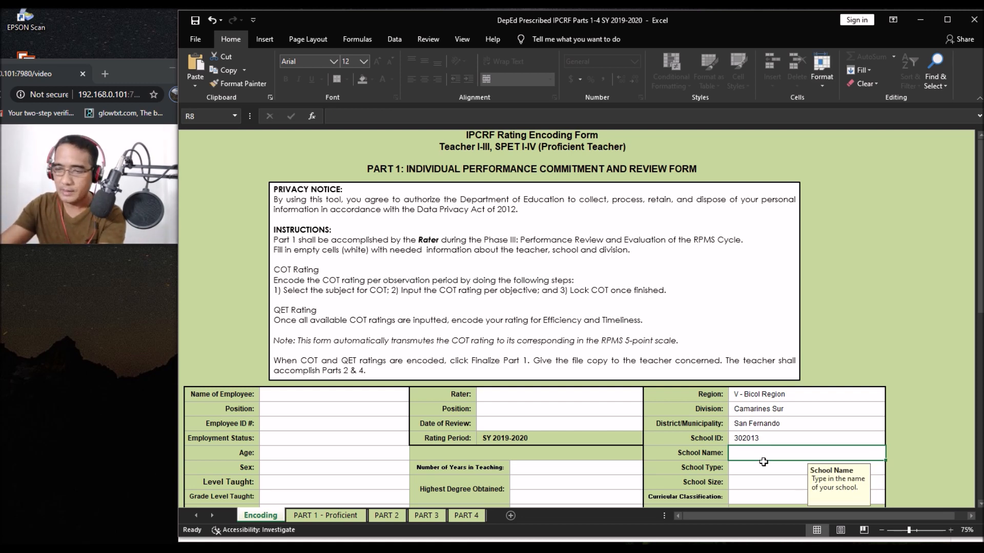
Step: Enter PAMUKID NATIONAL HIGH SCHOOL as School Name and set School Type to Rural
text(PAMUKID NATIONAL HIGH SCHOOL)
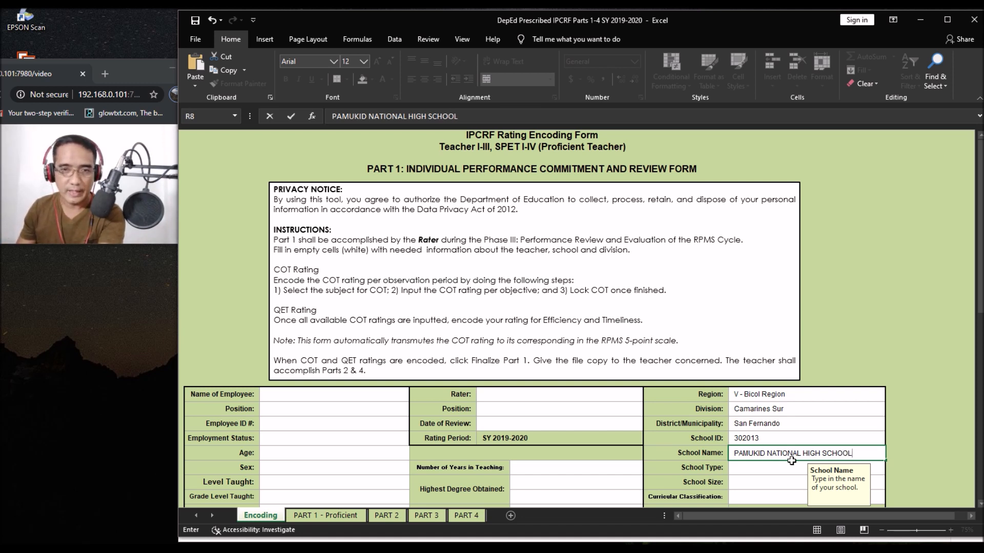
click(760, 471)
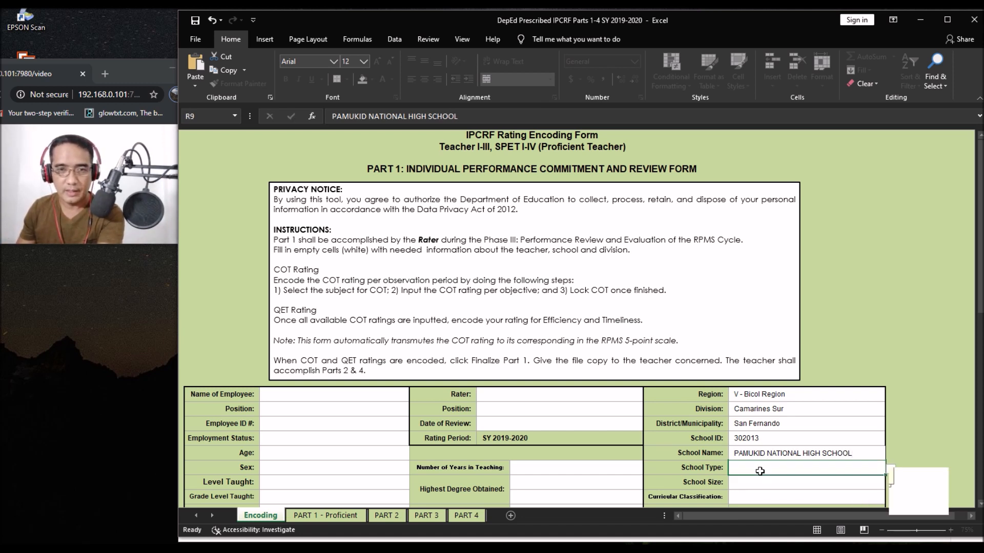
click(795, 454)
click(777, 475)
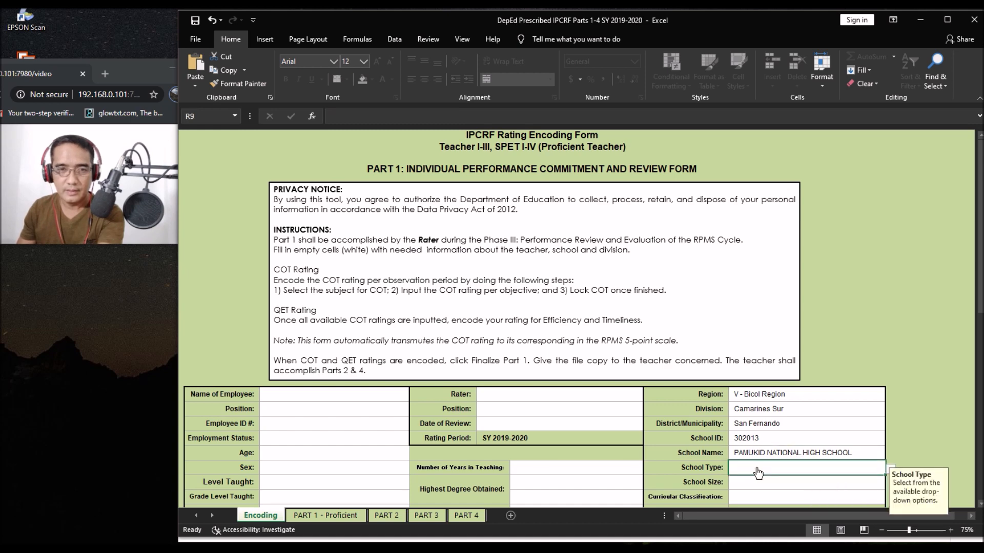
scroll(758, 384, down, 5)
scroll(756, 356, up, 5)
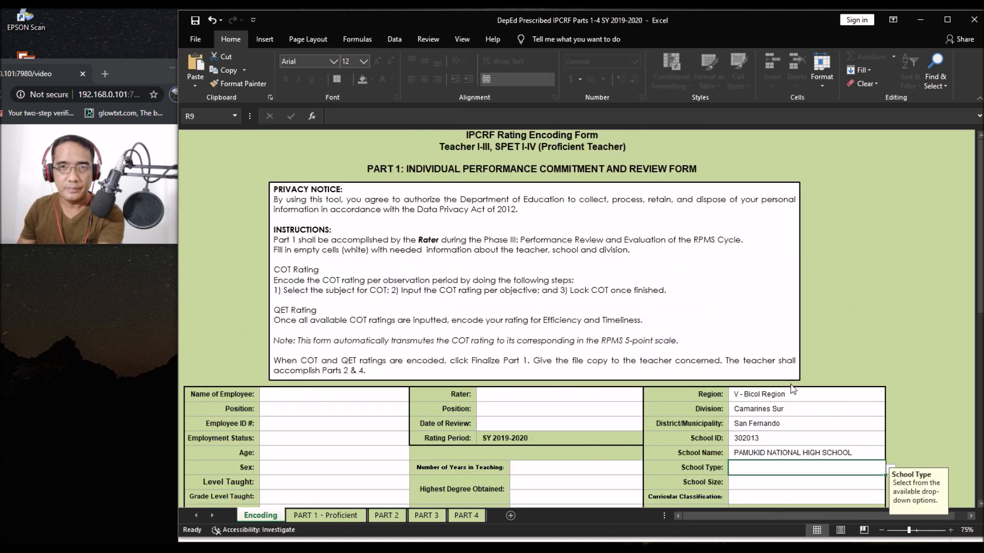
key(alt+Down)
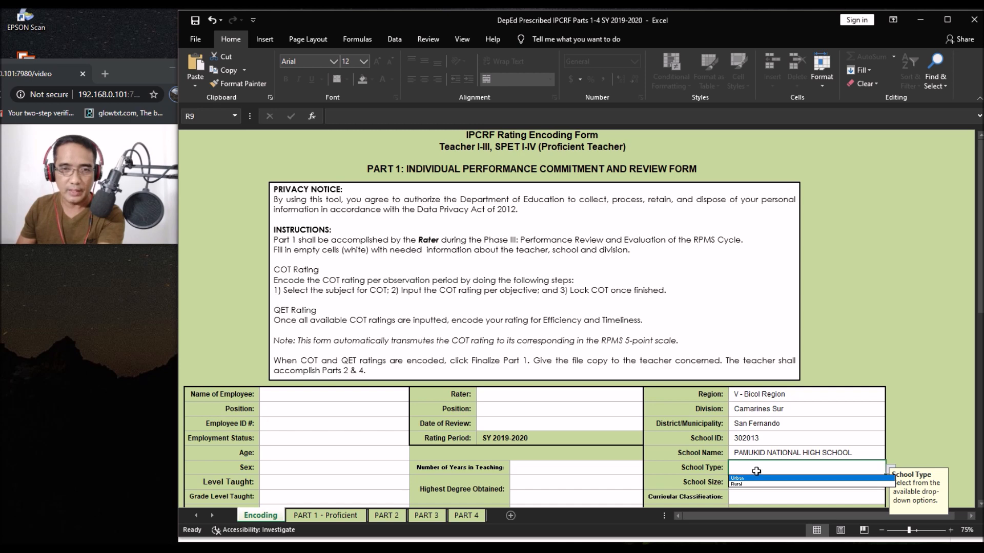
click(756, 484)
Step: Set School Size to Large from the R10 dropdown
scroll(793, 473, down, 6)
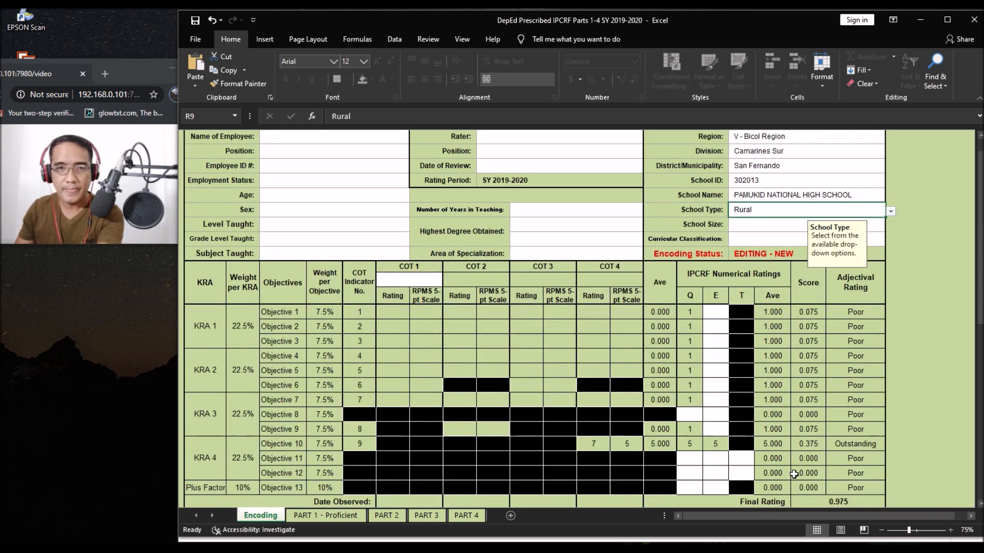
scroll(793, 473, up, 6)
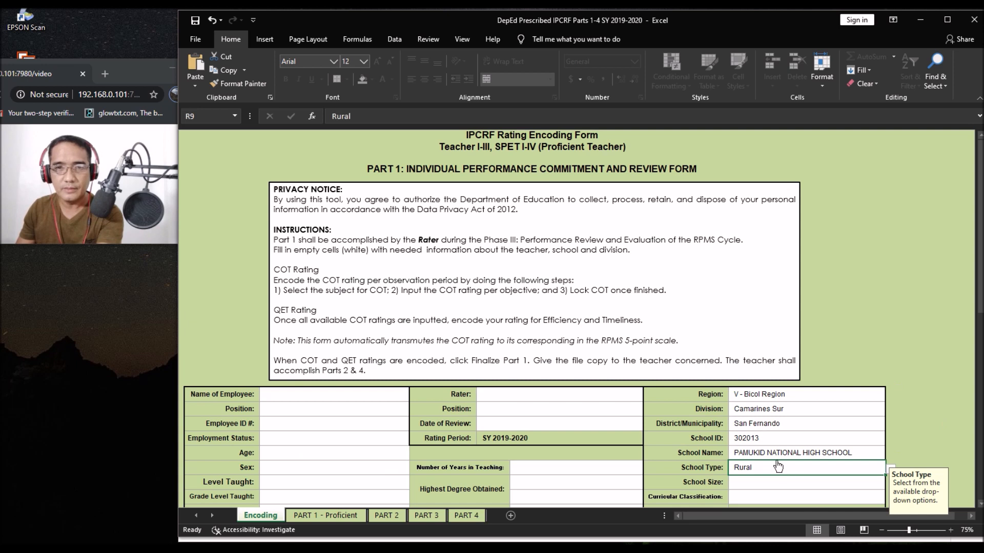
click(756, 486)
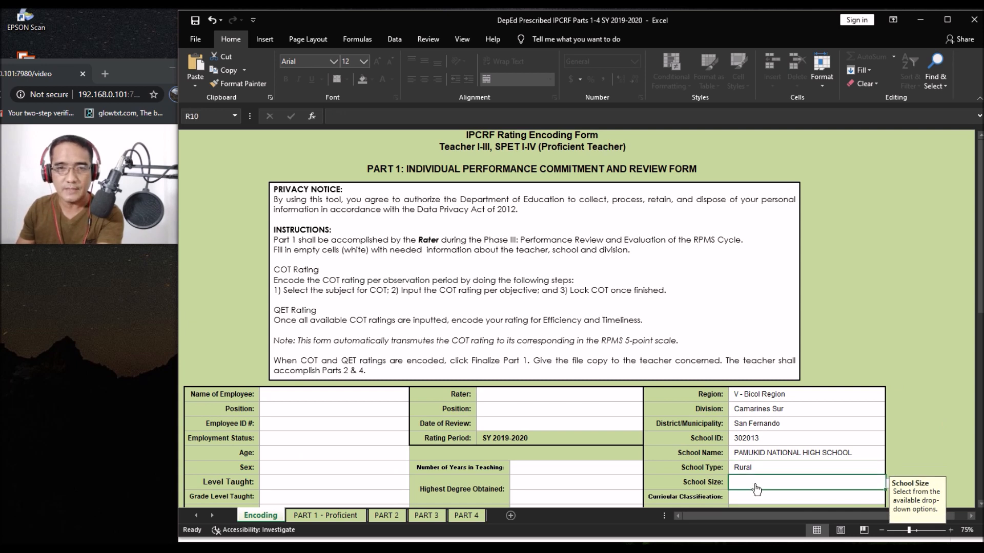
click(887, 486)
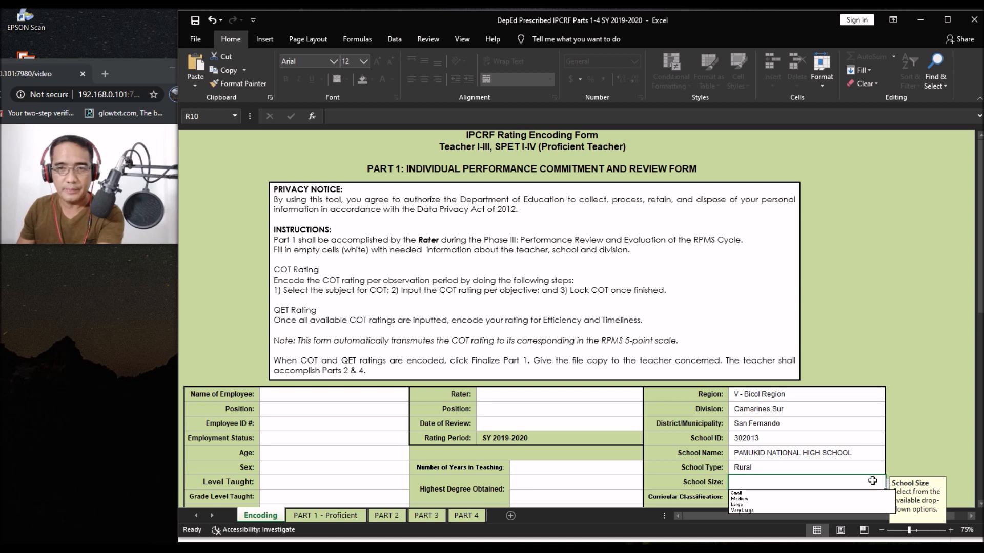
click(758, 506)
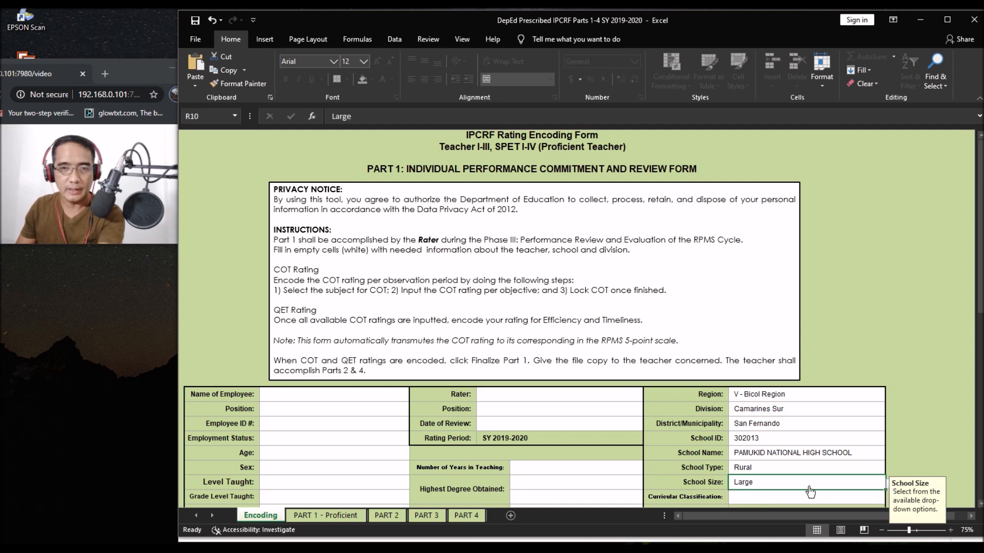
Step: Choose Grade 7-10; Grade 11-12 from the Curricular Classification dropdown in R11
click(785, 497)
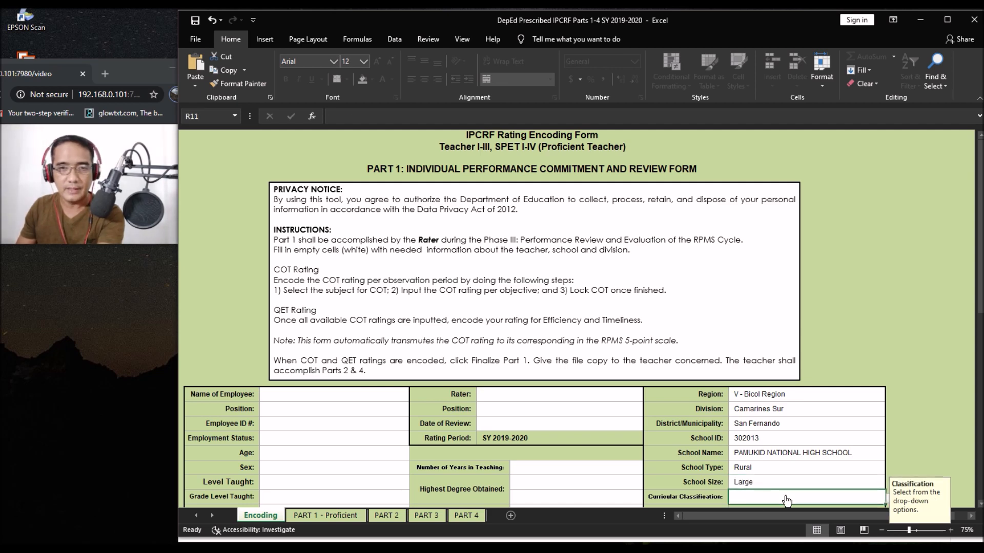
scroll(786, 500, down, 6)
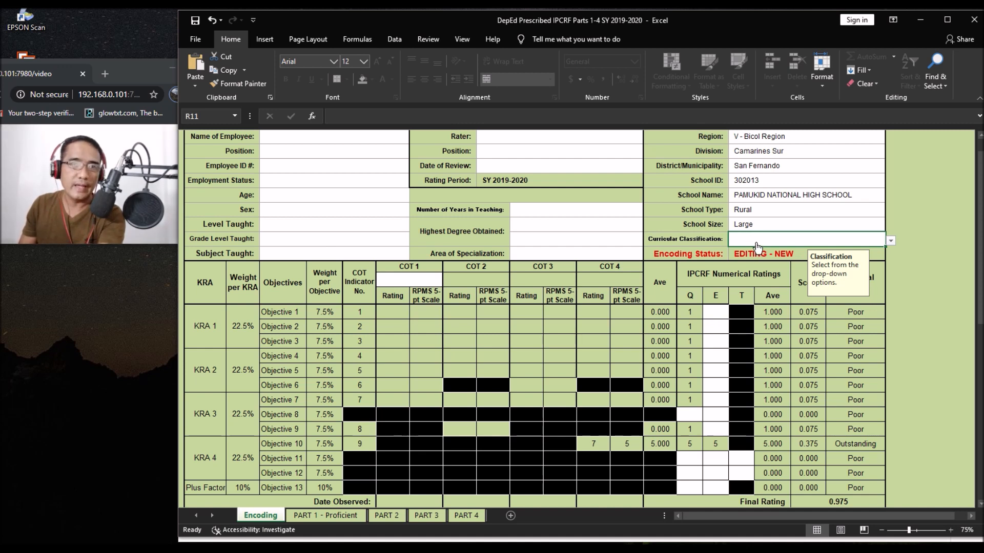
scroll(757, 248, up, 1)
scroll(762, 392, down, 1)
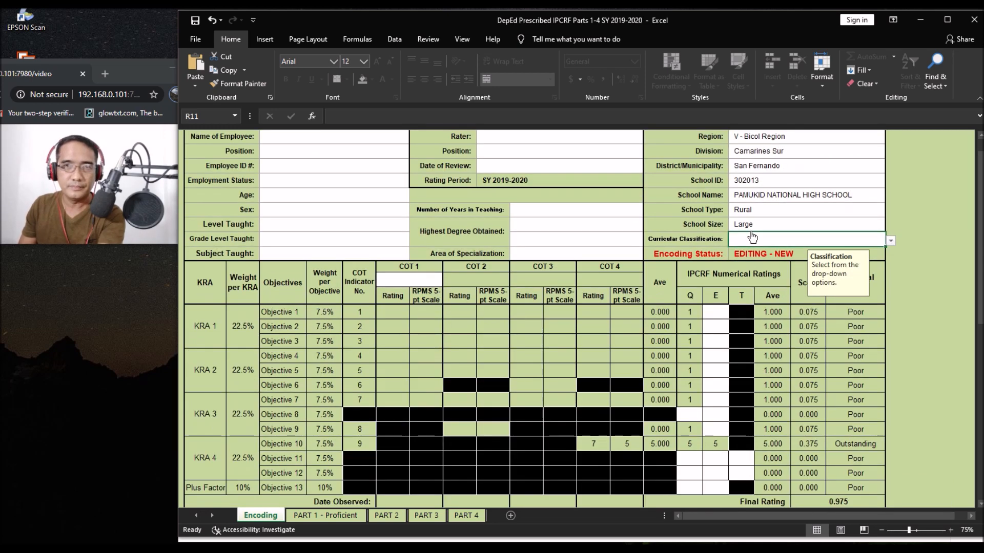
click(753, 238)
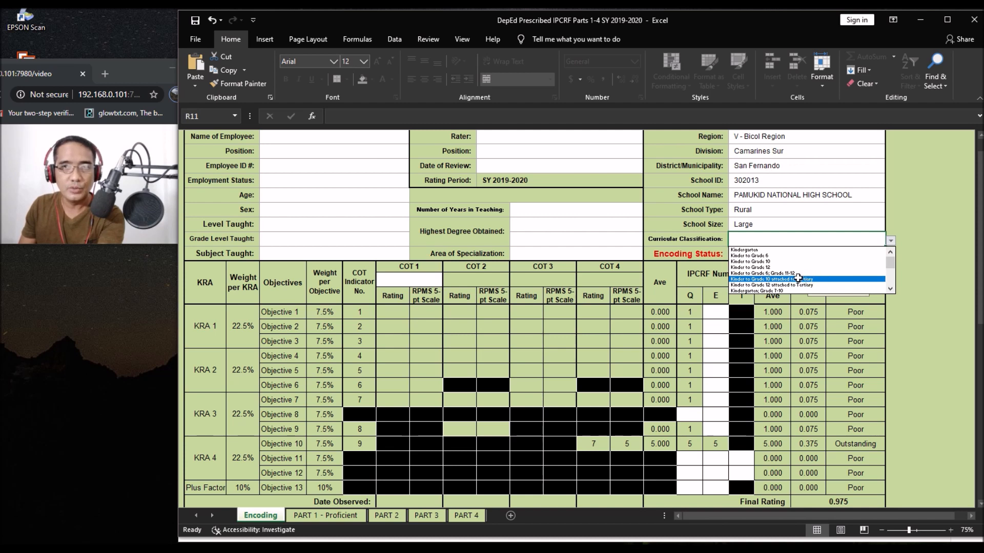
scroll(799, 285, down, 3)
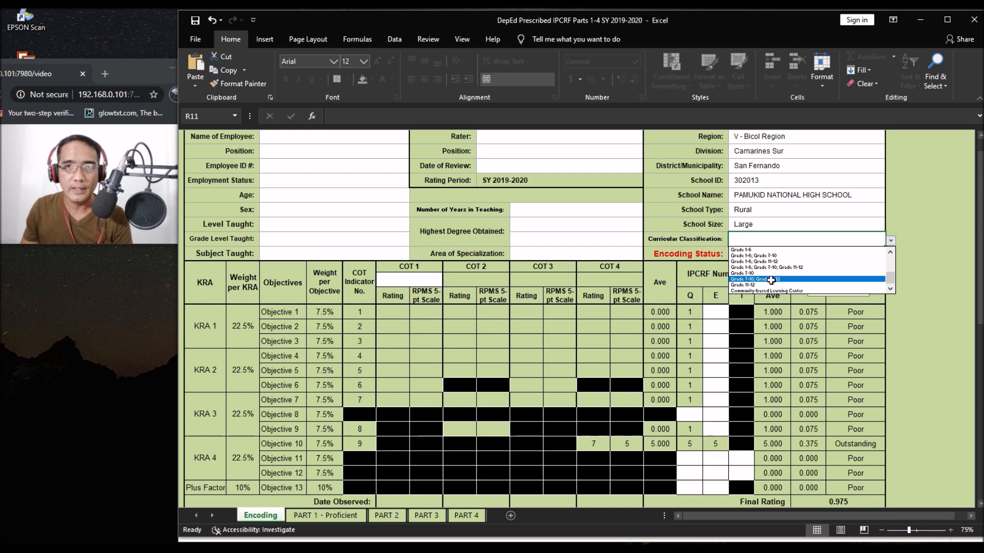
click(770, 280)
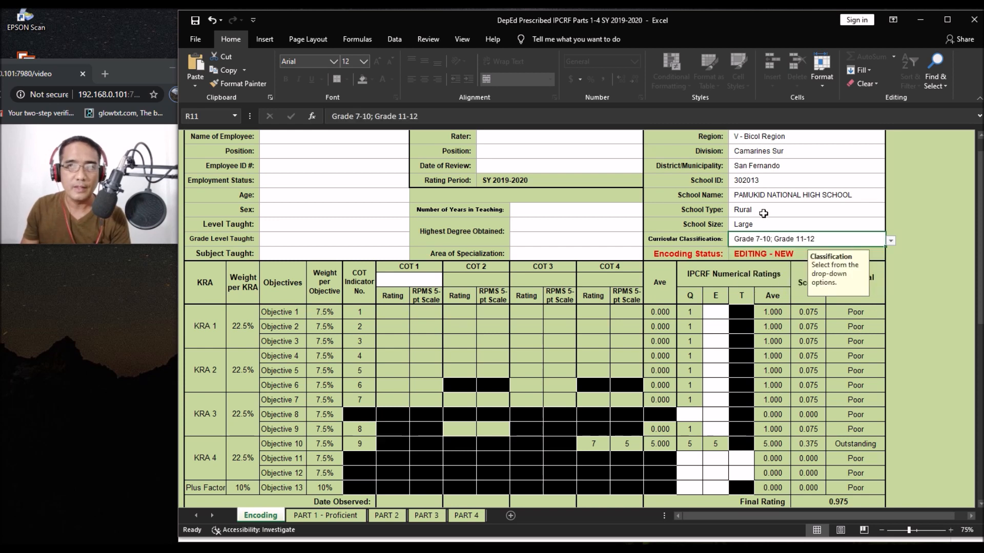
scroll(749, 226, up, 5)
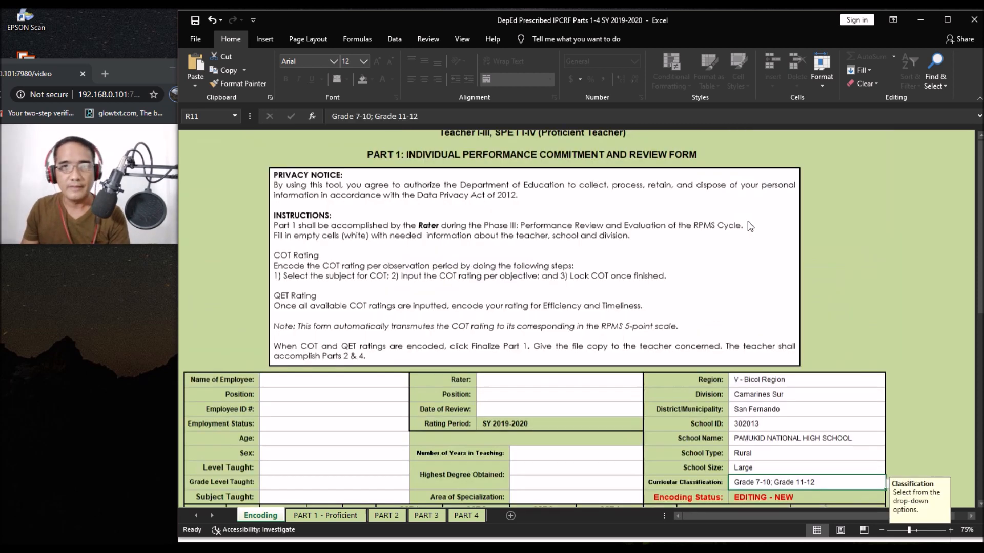
scroll(727, 218, down, 5)
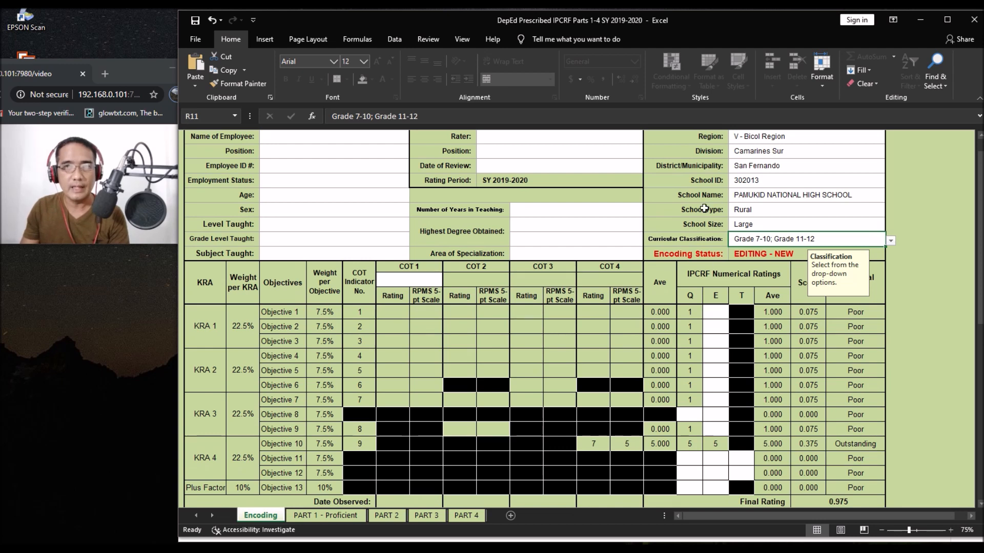
scroll(705, 208, up, 5)
click(526, 395)
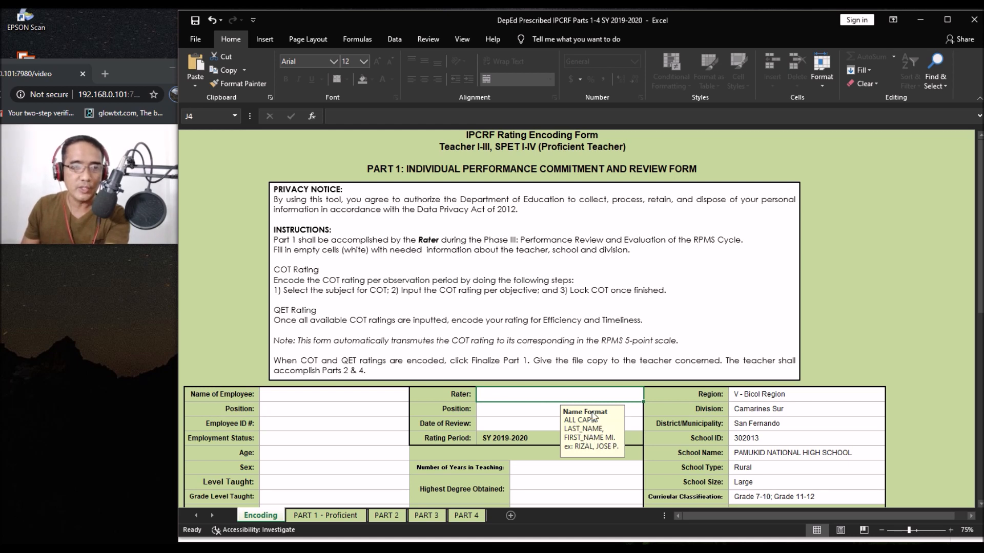
Step: Enter the rater's name in J4 and set the rater Position to Principal I
double_click(518, 400)
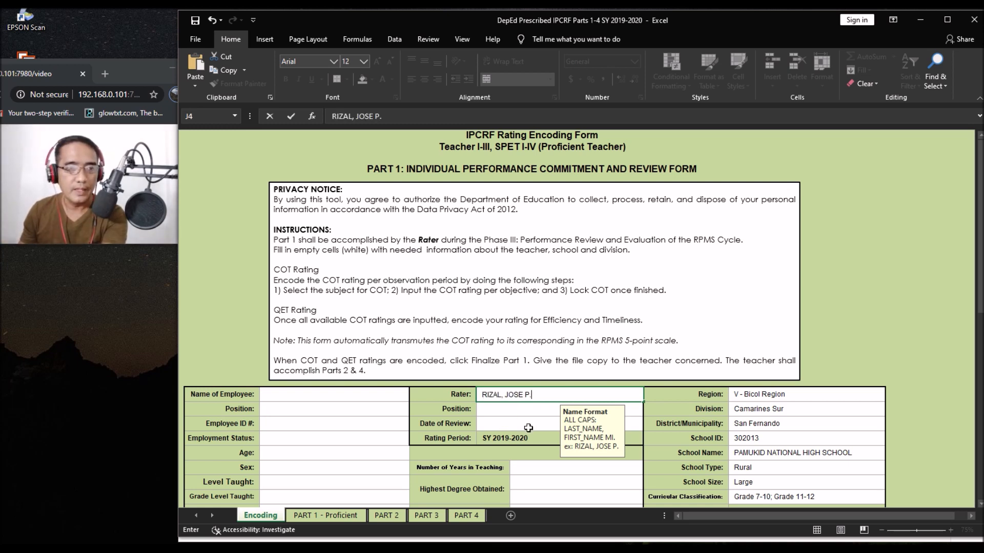
click(527, 410)
click(647, 411)
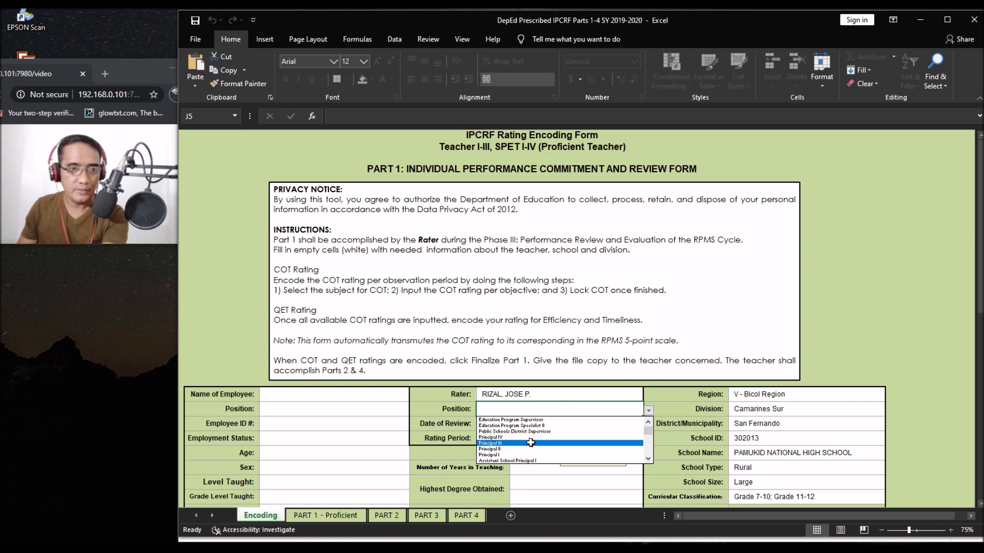
click(507, 455)
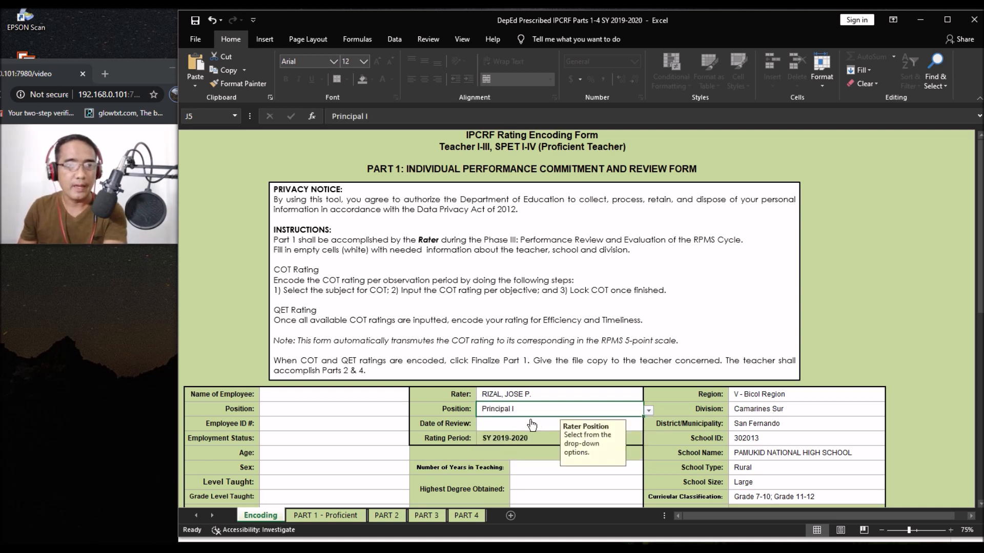
Step: Enter 2020-3-4 as the Date of Review in J6
click(531, 425)
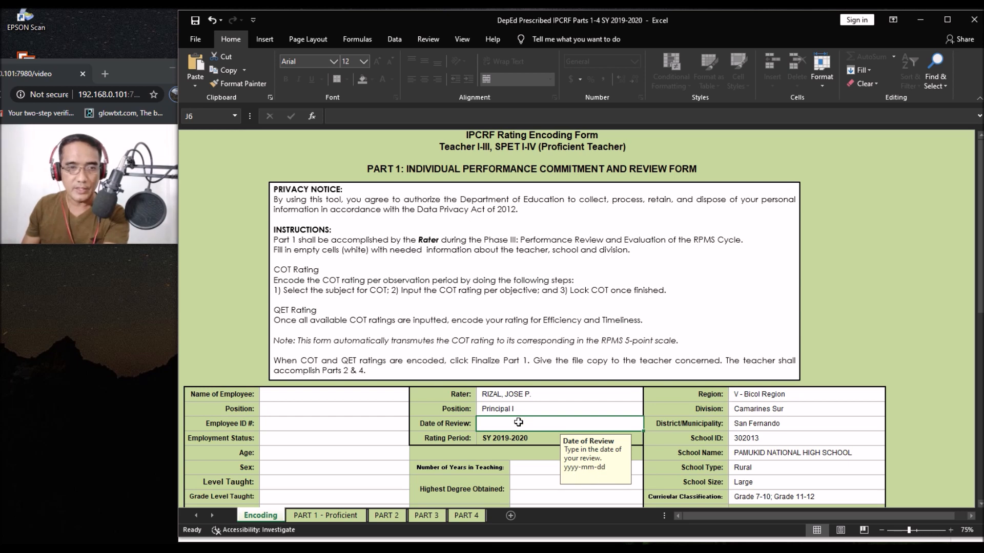
text(2020-3-4)
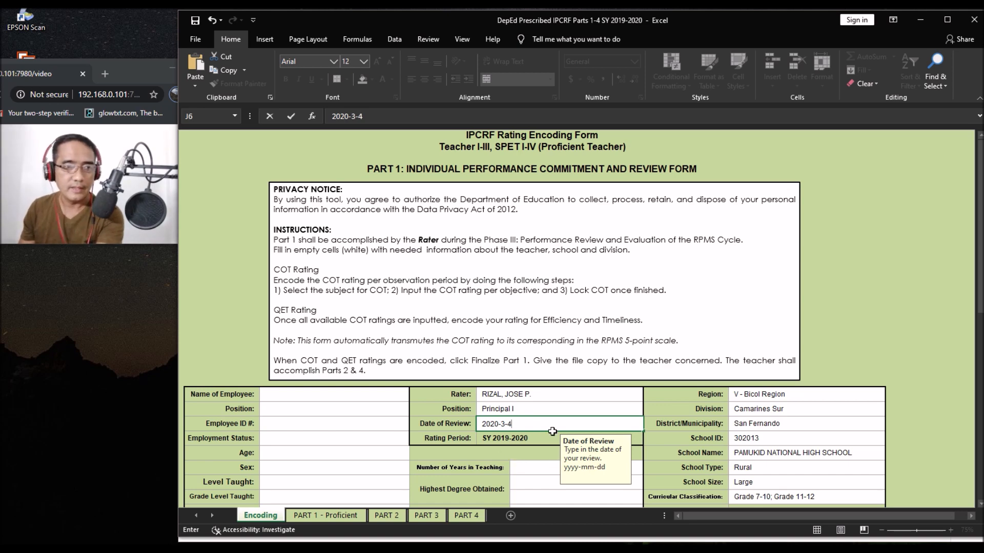
scroll(524, 425, down, 6)
scroll(541, 394, up, 6)
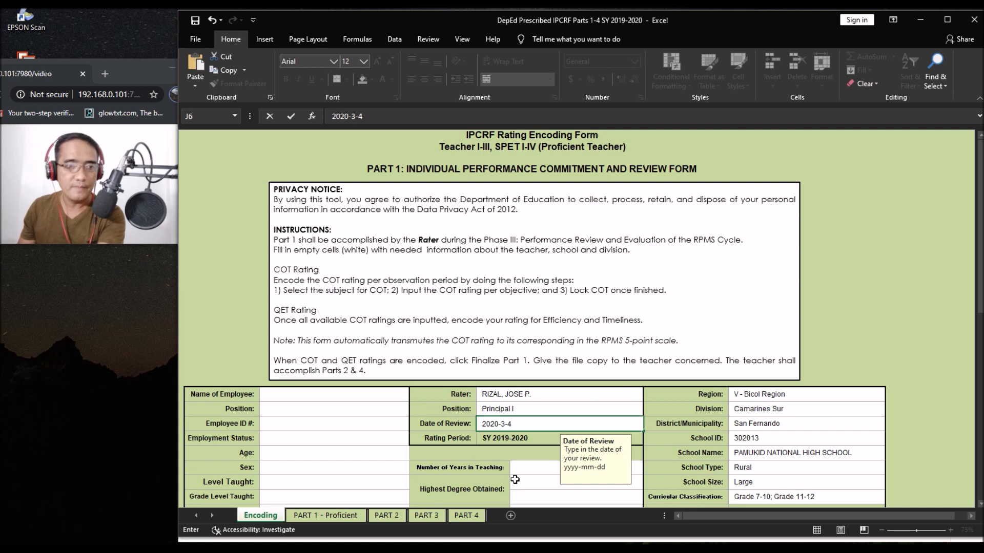
click(524, 469)
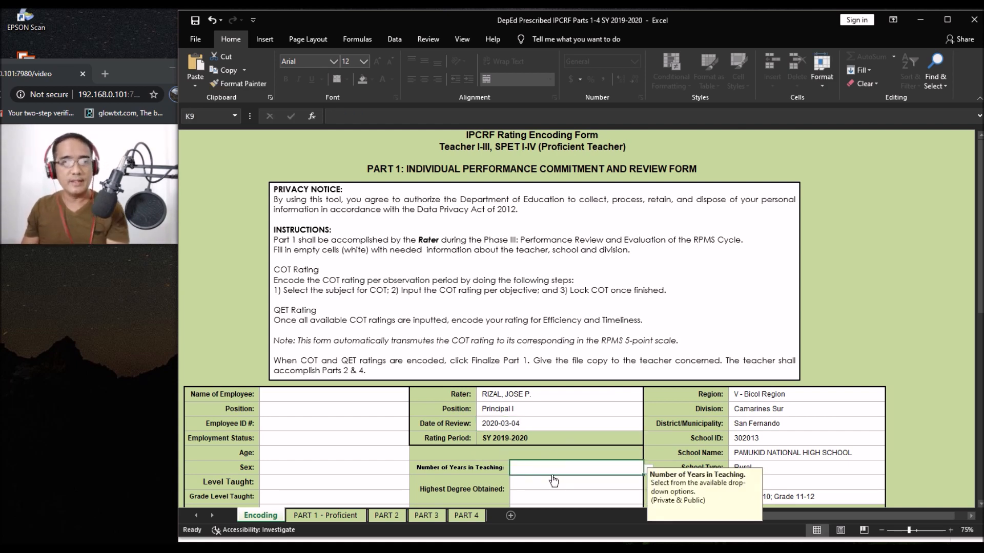
Step: Set years in teaching to More than 10 years and highest degree to Bachelor's Degree
click(648, 469)
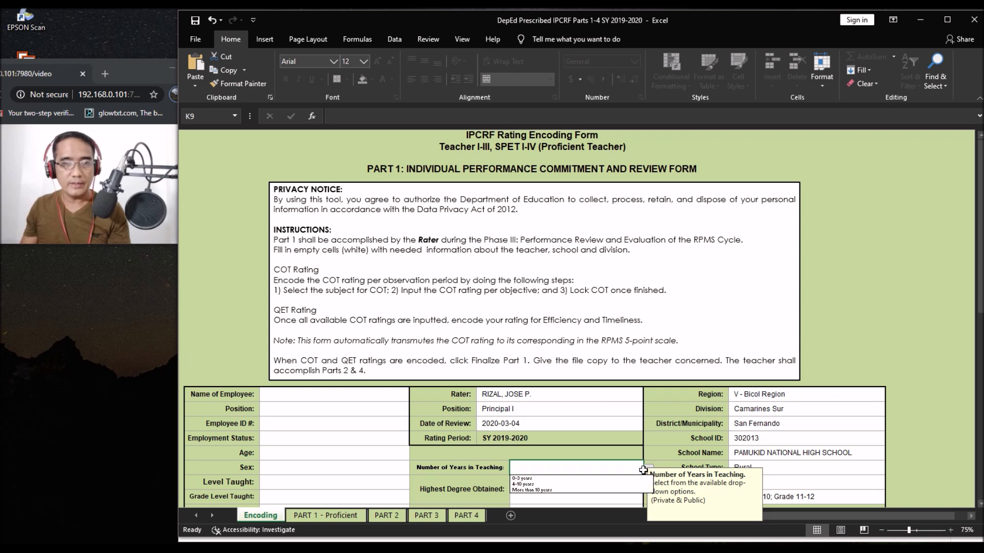
click(554, 491)
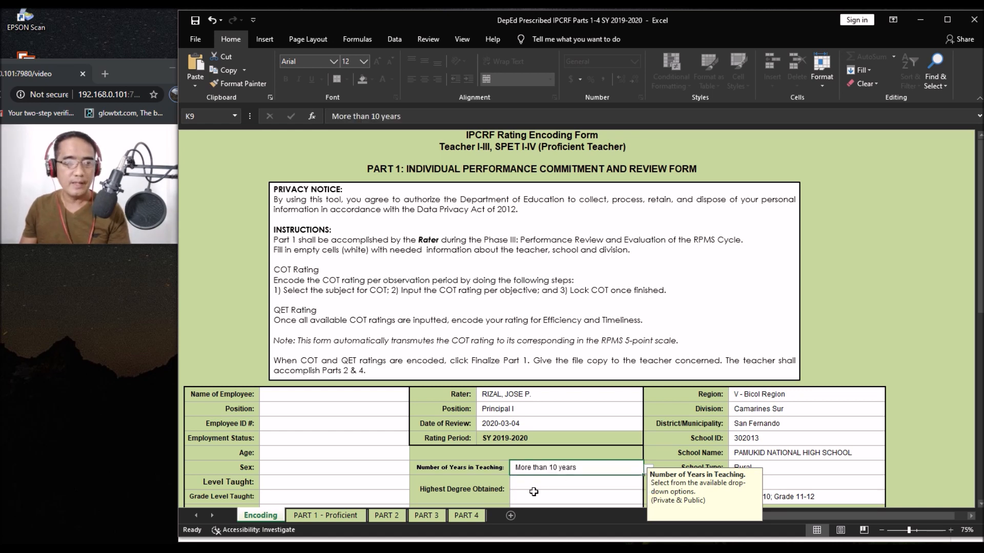
click(533, 492)
scroll(534, 492, down, 6)
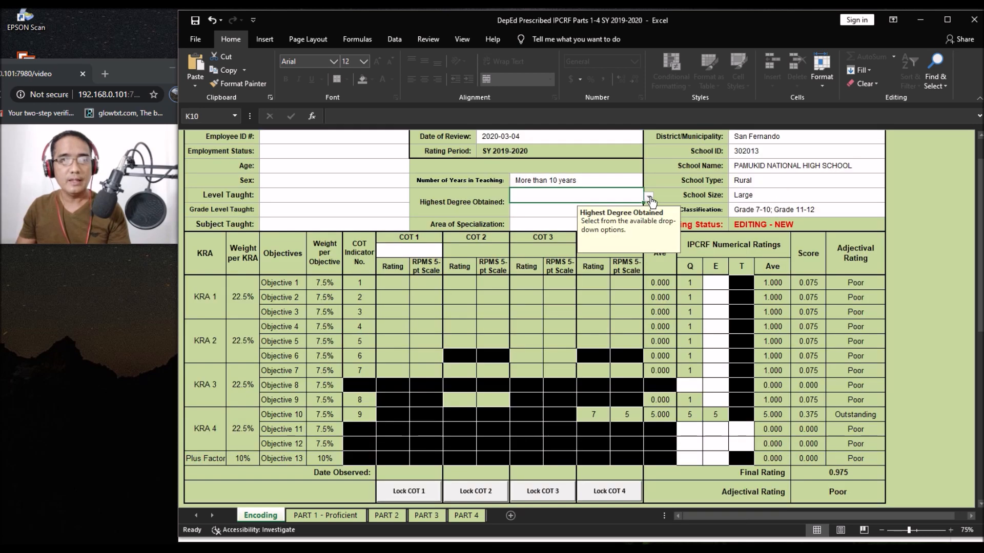
click(649, 198)
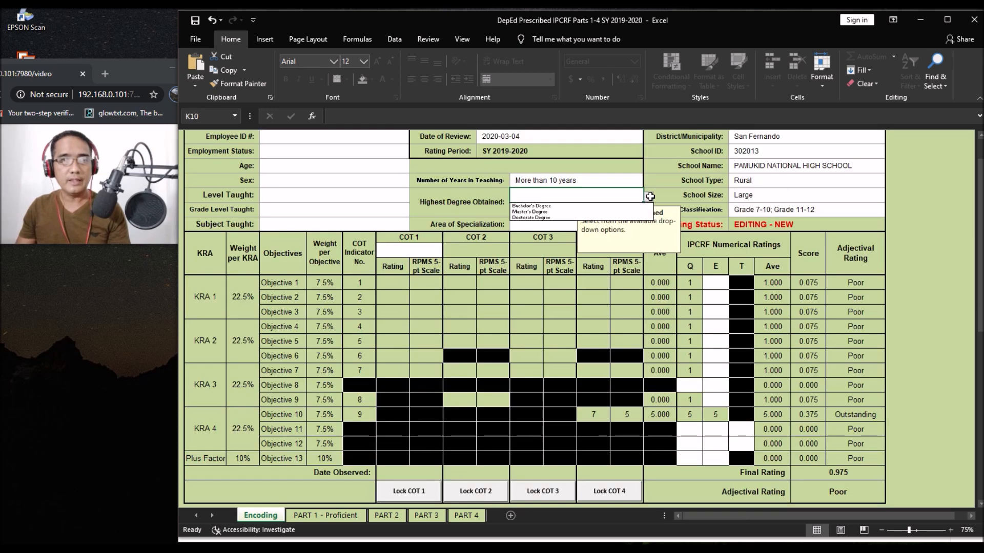
click(546, 207)
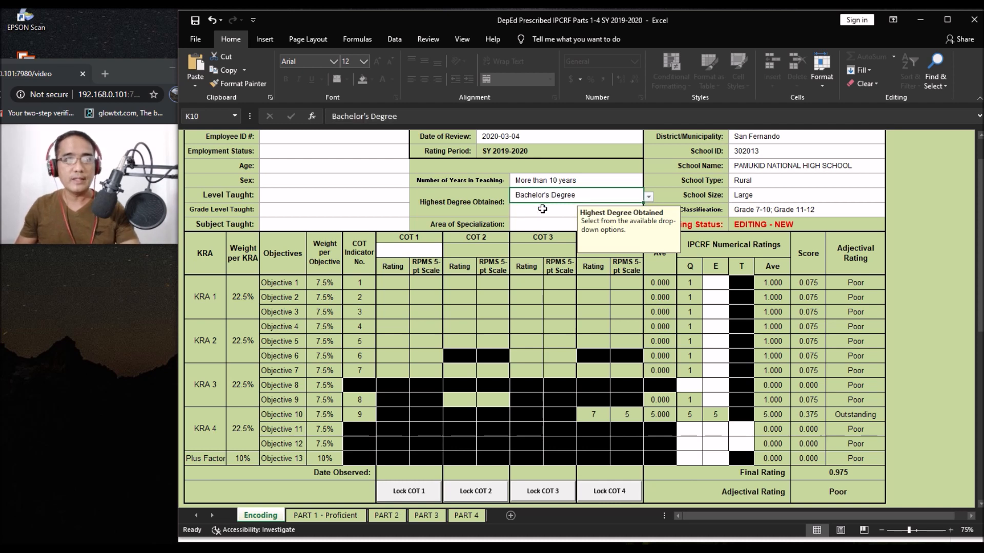
Step: Set the Area of Specialization in K12 to English
click(546, 221)
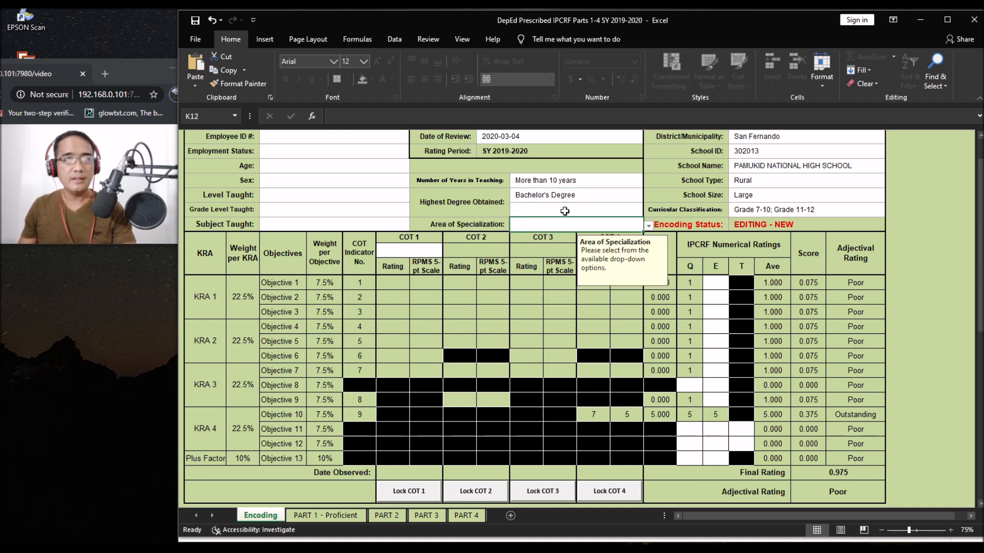
click(564, 211)
click(533, 228)
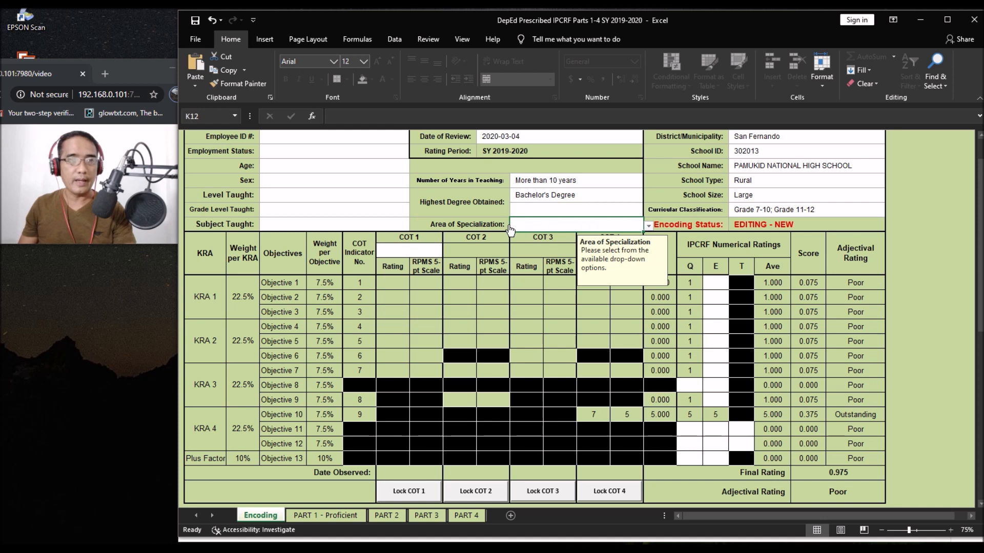
click(648, 226)
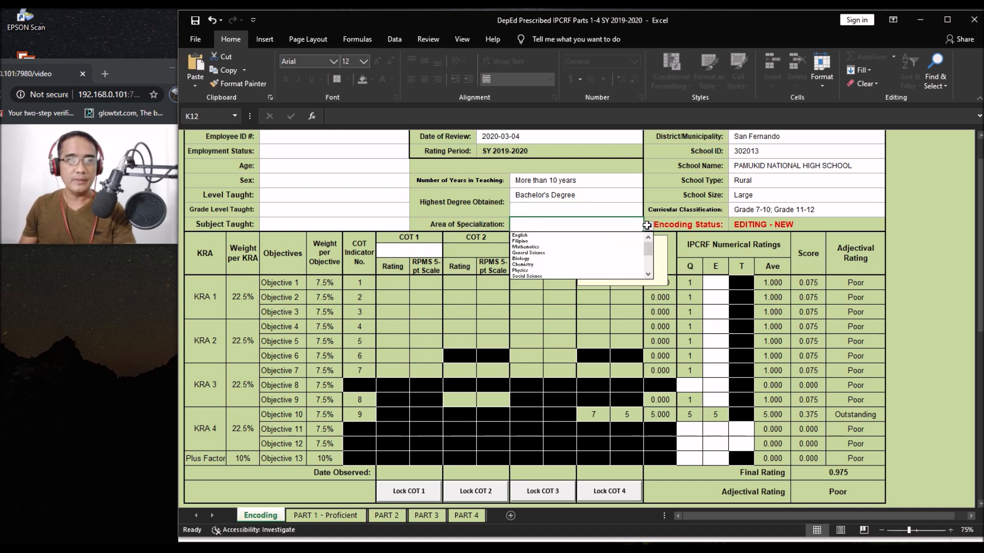
click(553, 237)
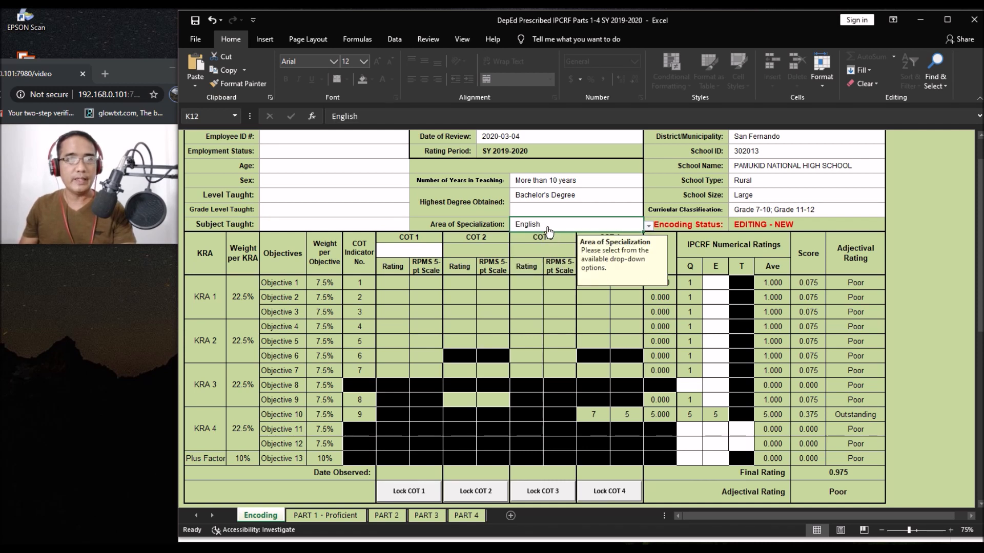
scroll(510, 221, up, 6)
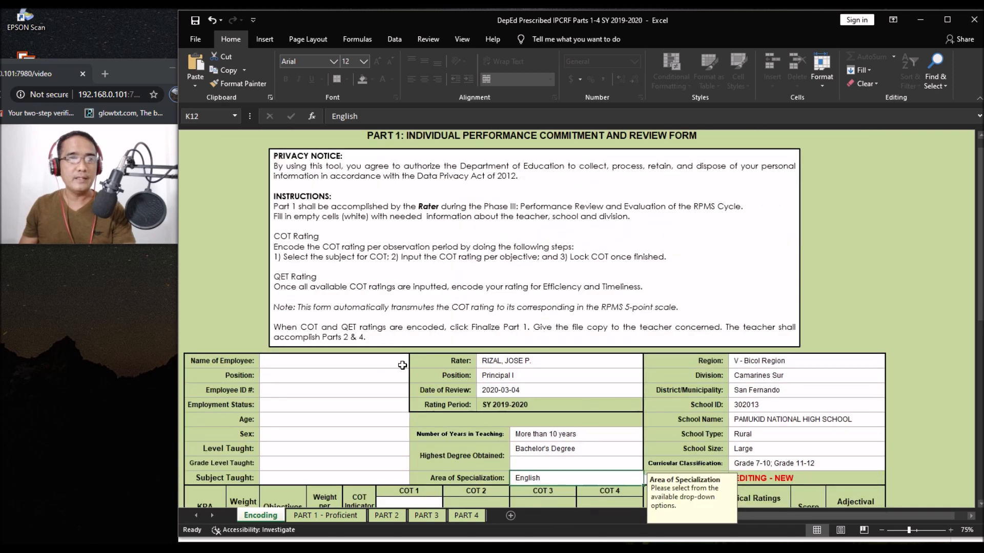
Step: Enter the employee's full name in D4 and set Position to Teacher II
click(301, 364)
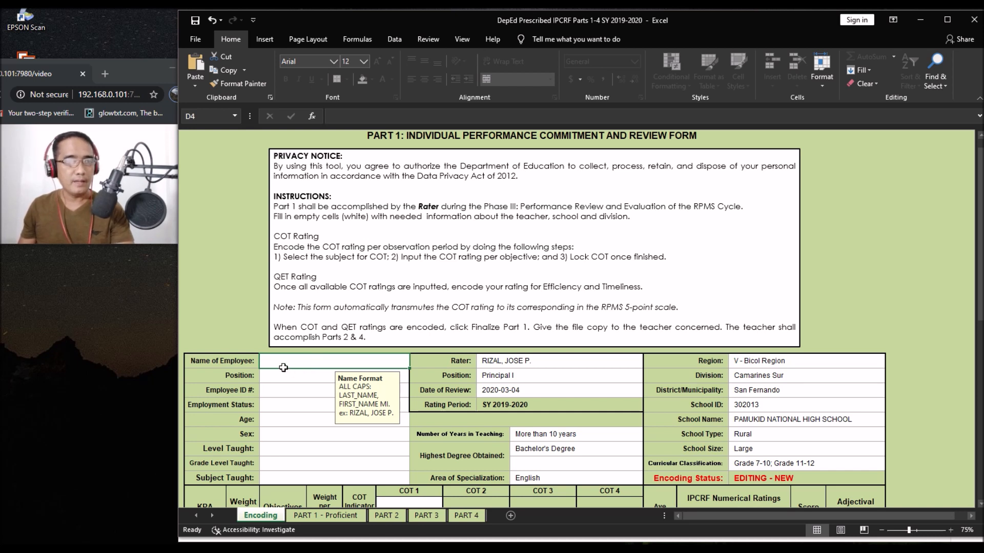
text(DELA CRUZ, JUAN Z.)
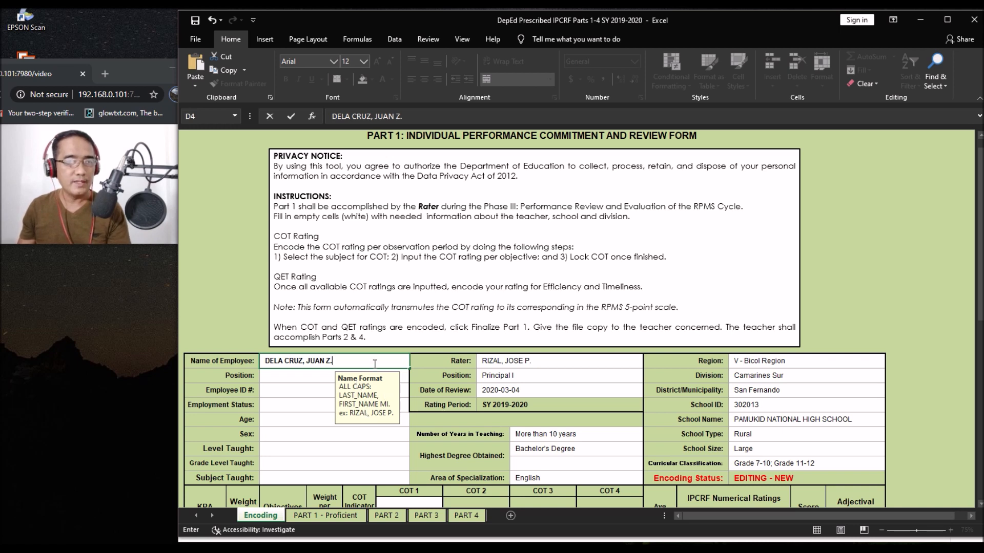
key(Return)
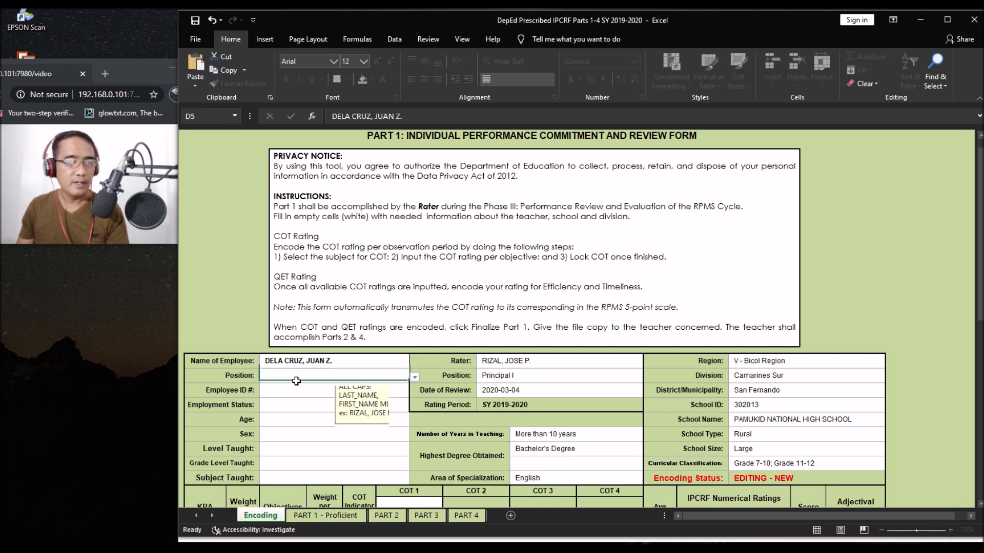
click(413, 377)
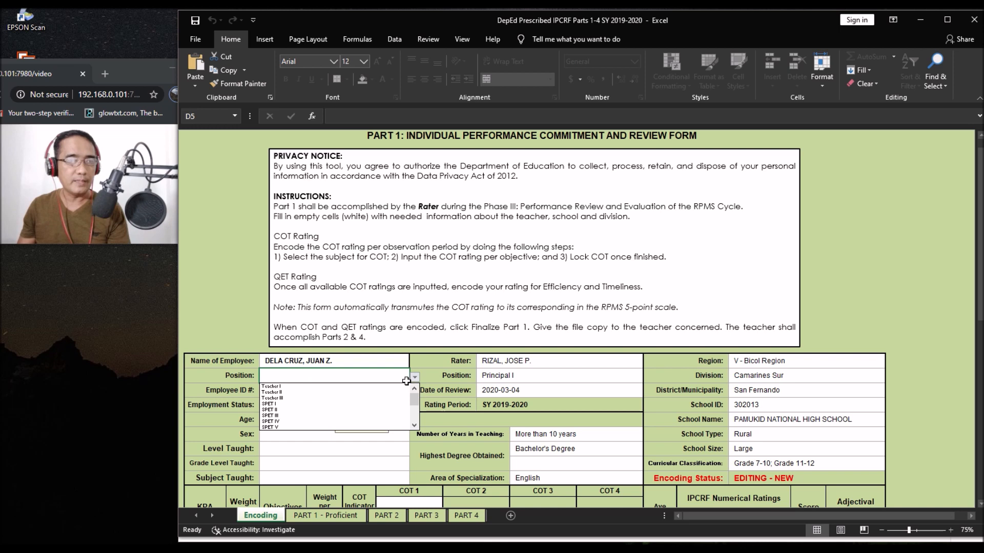
click(286, 393)
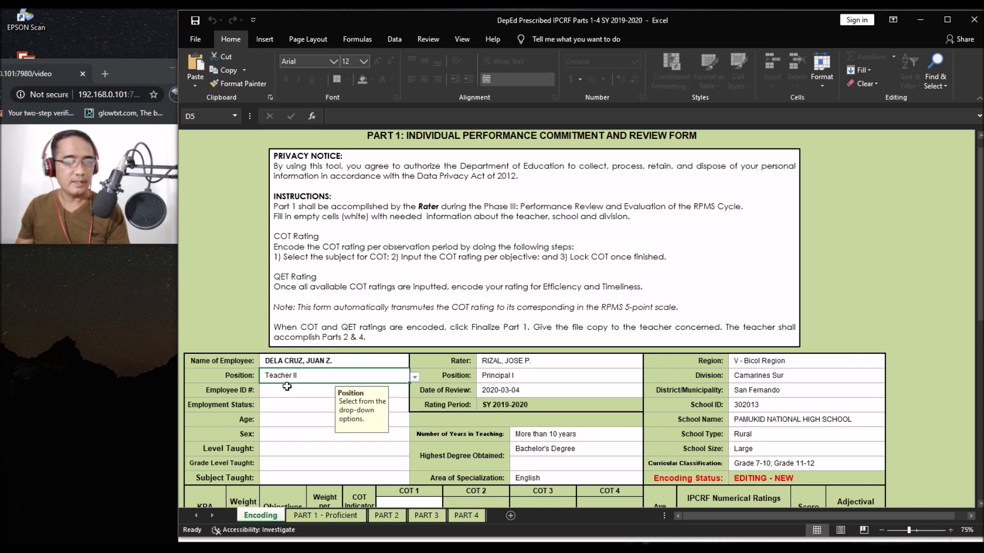
Step: Enter the employee ID in D6 and set Employment Status to Regular Permanent
key(Return)
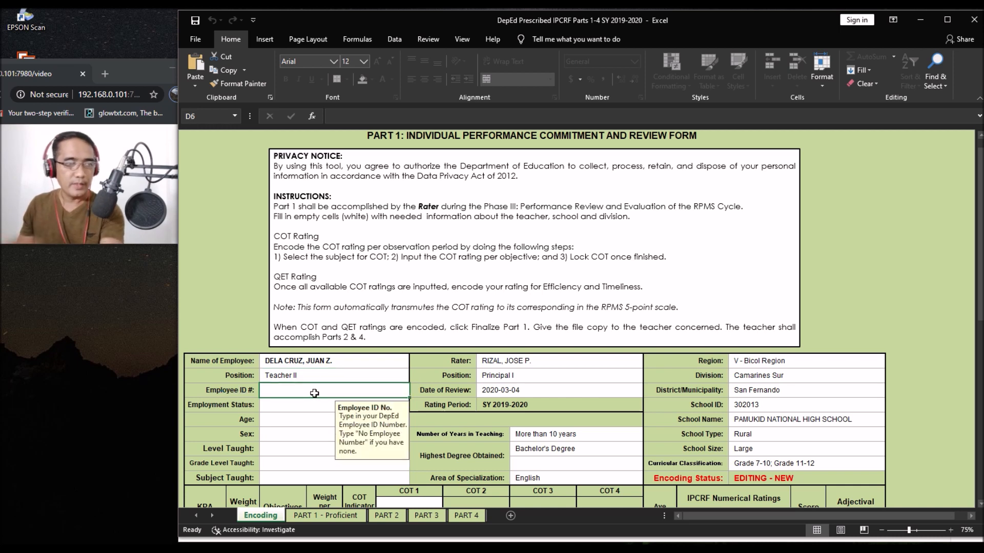
text(1234567)
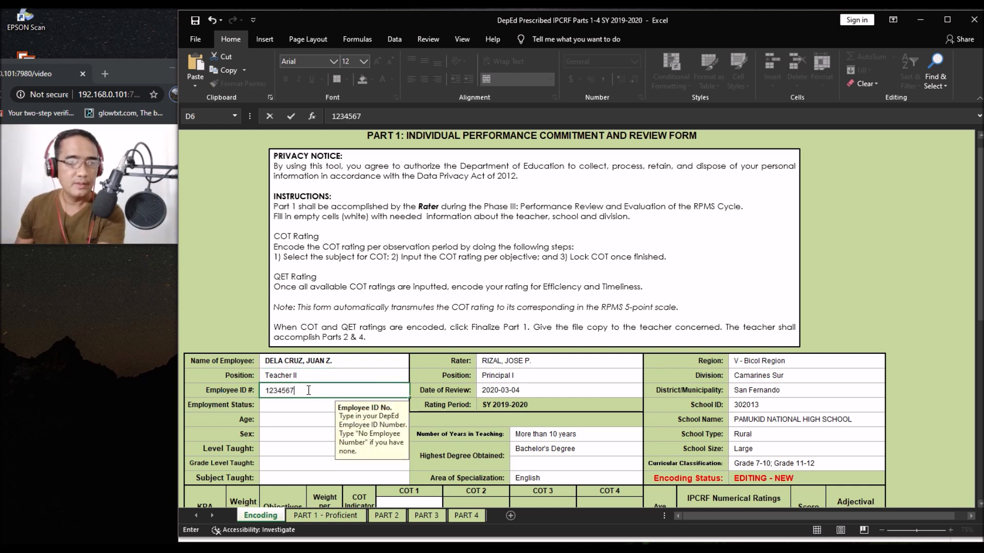
click(277, 407)
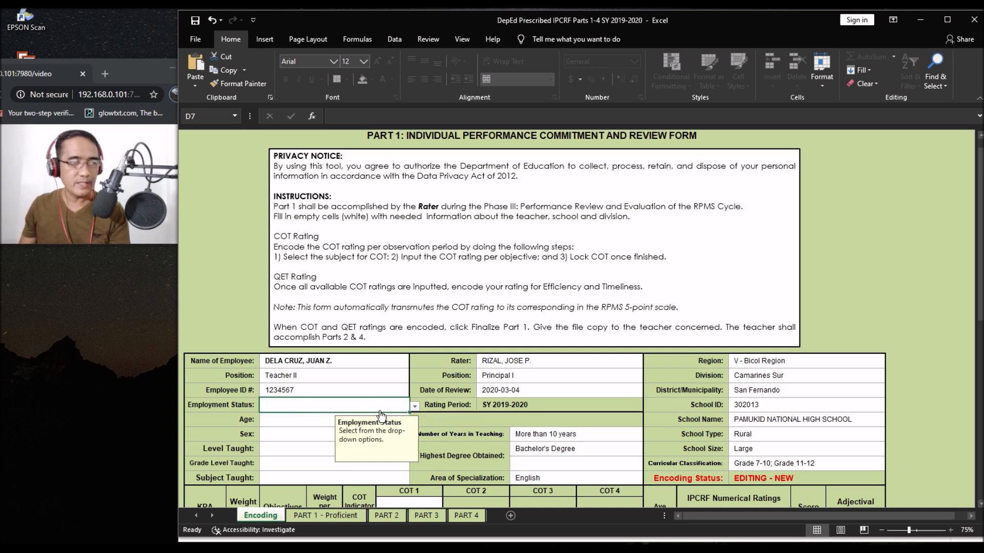
click(413, 408)
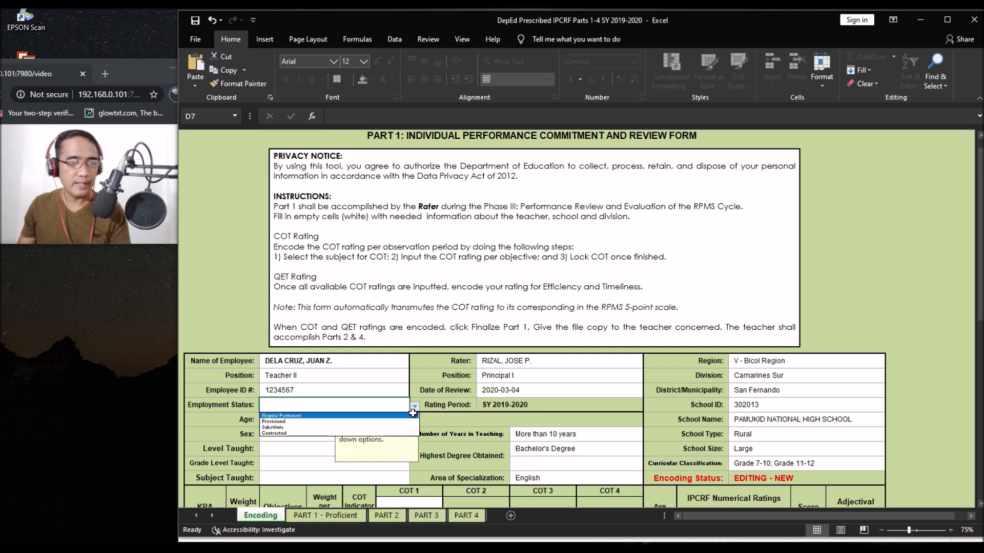
click(309, 416)
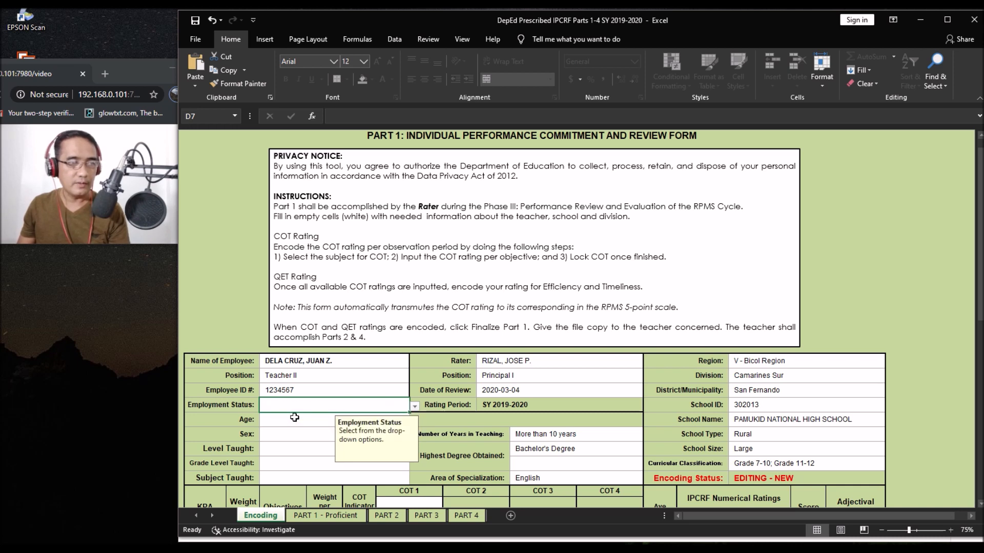
Step: Set Age to 46-50 and Sex to Male from their dropdowns
click(270, 423)
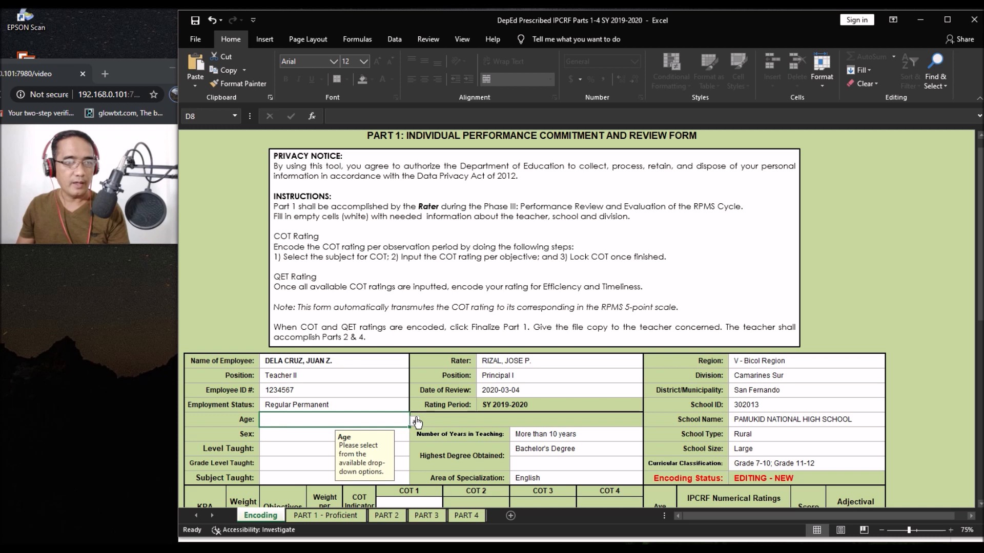
click(413, 420)
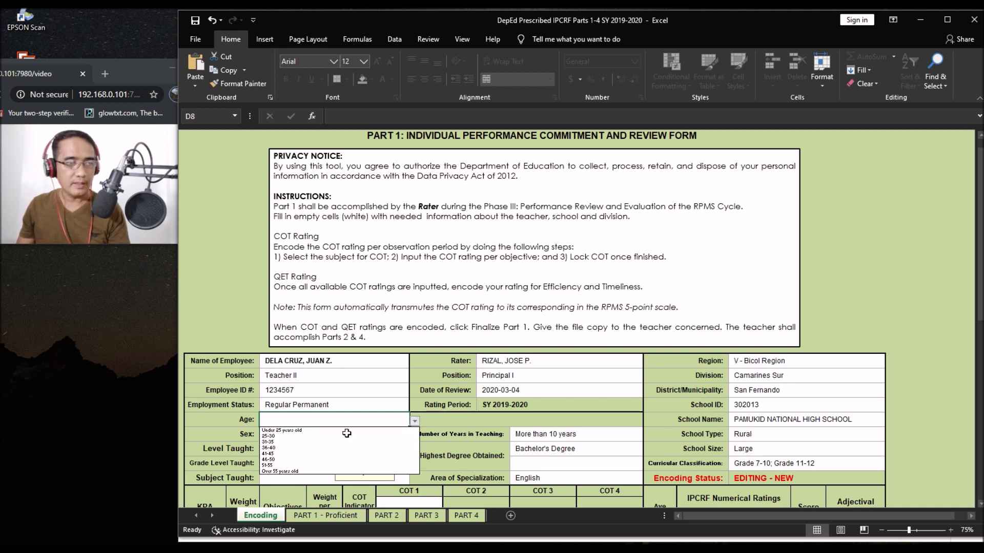
click(280, 461)
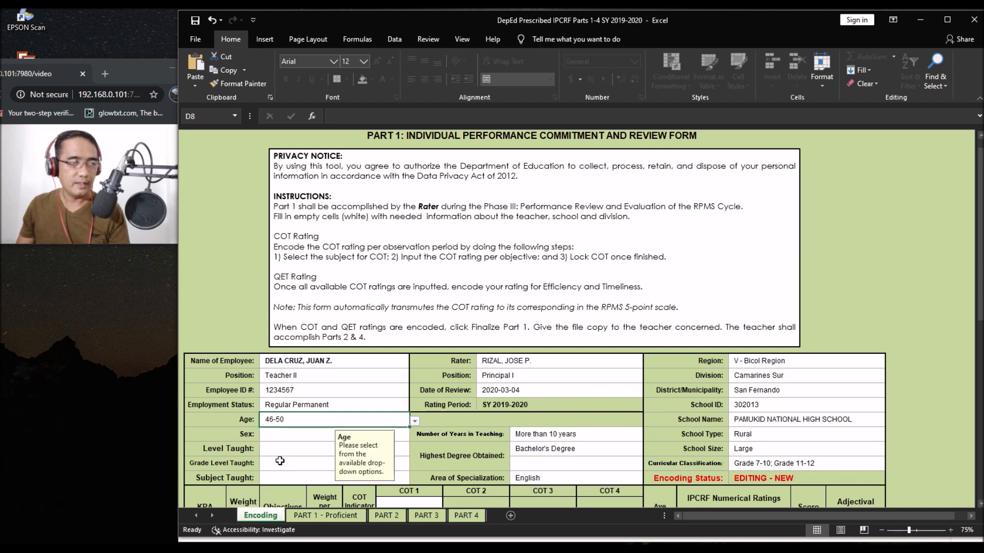
click(312, 433)
click(415, 436)
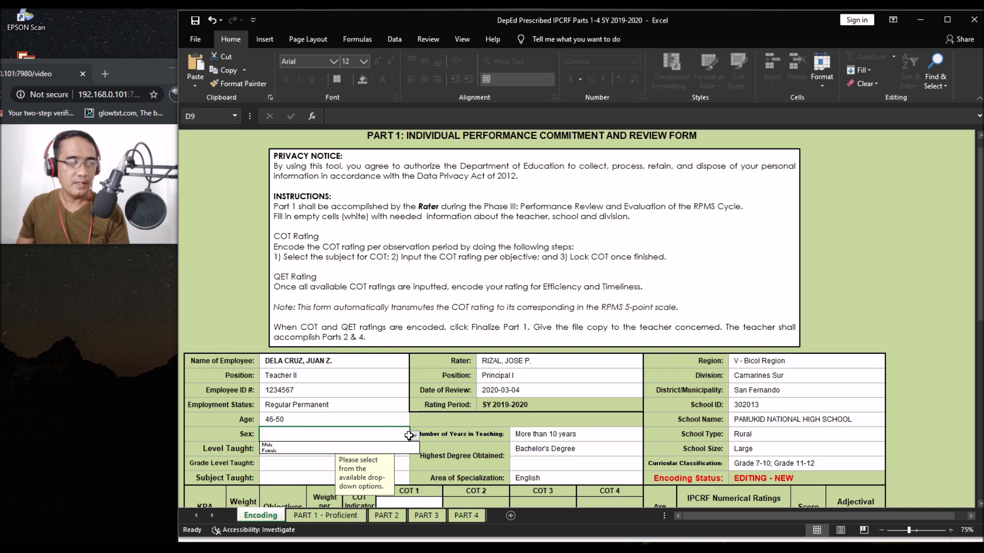
click(276, 447)
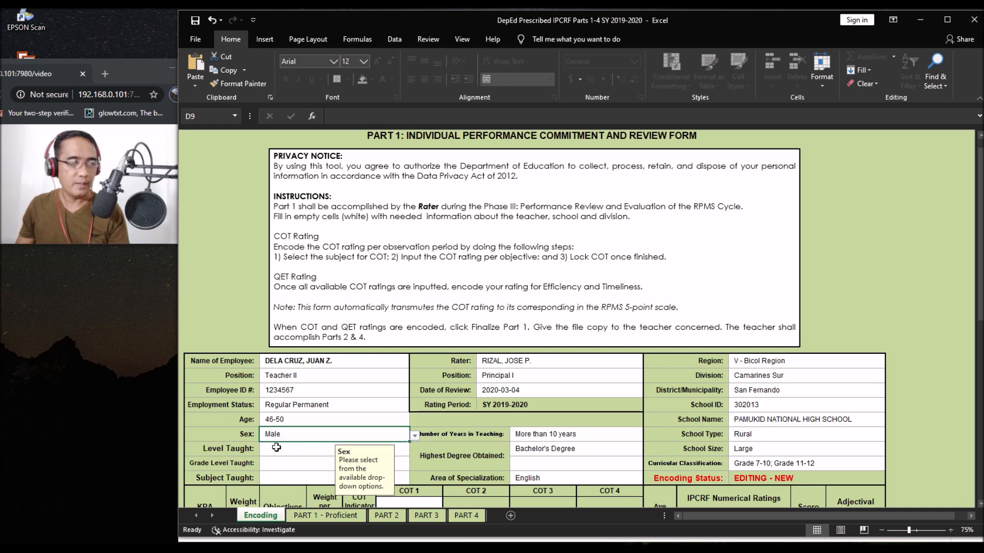
Step: Set Level Taught to Junior High School and Grade Level Taught to Grade 8
click(292, 464)
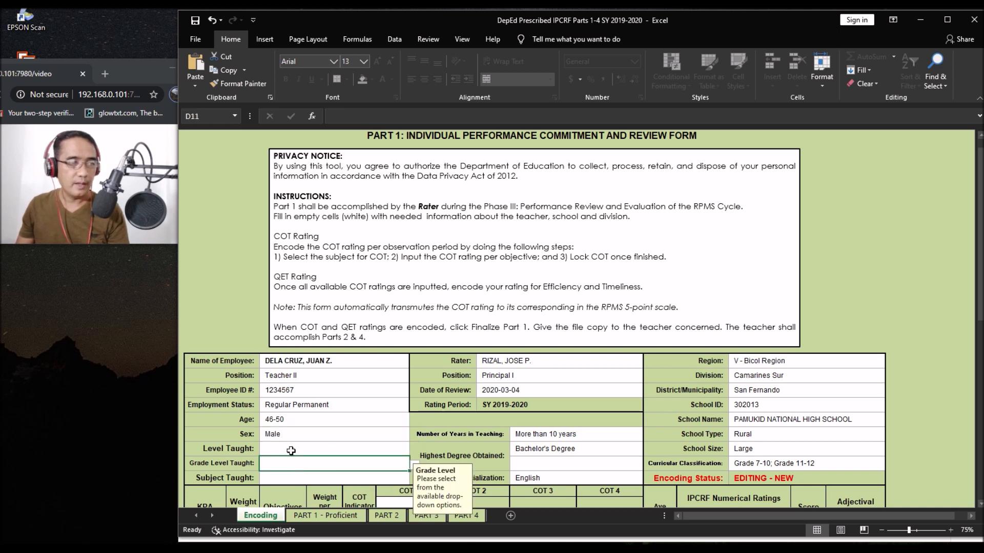
click(292, 450)
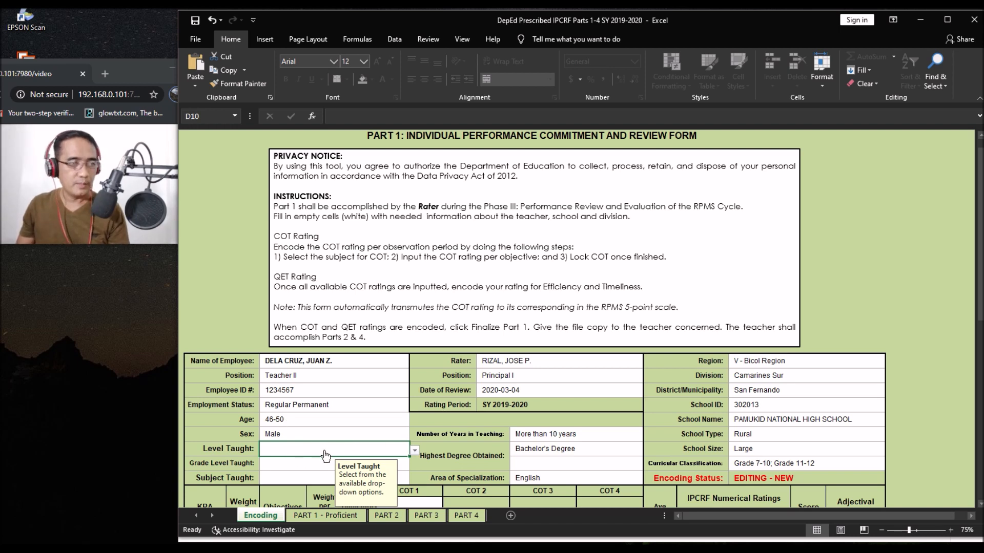
click(415, 454)
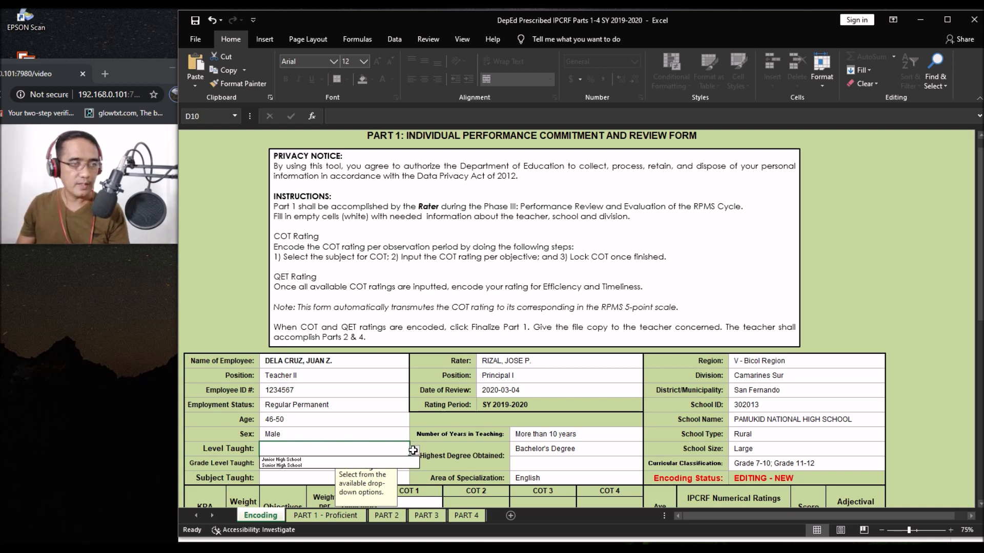
click(304, 460)
click(276, 468)
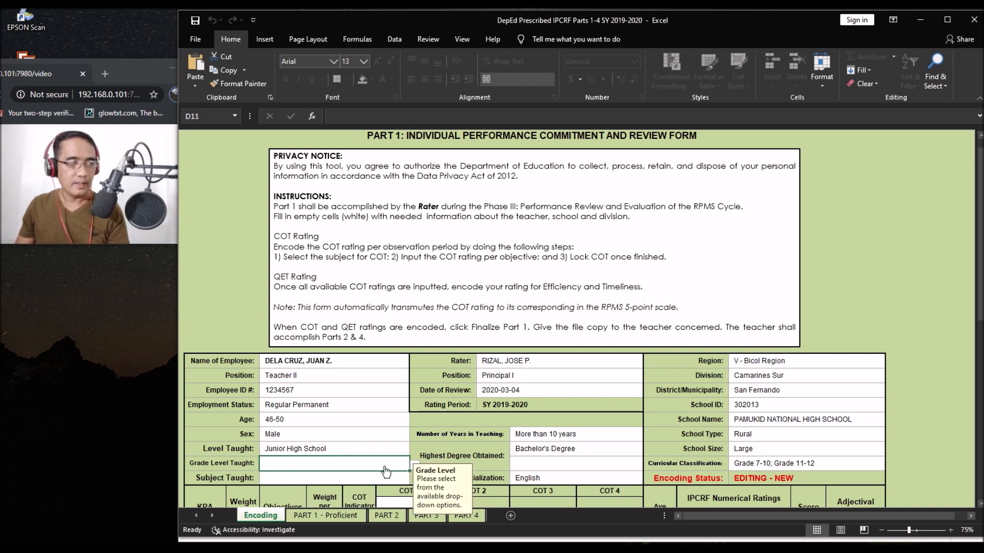
click(414, 467)
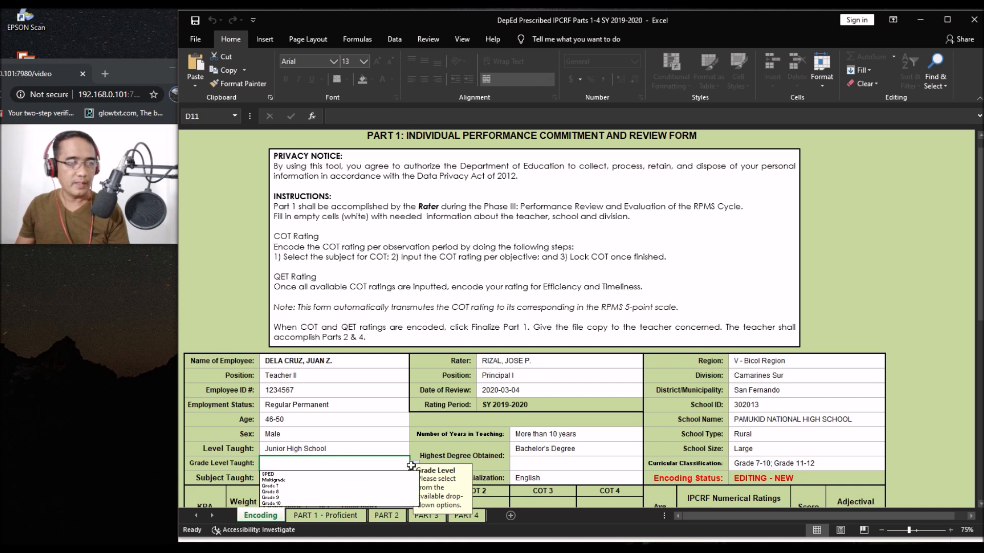
click(280, 491)
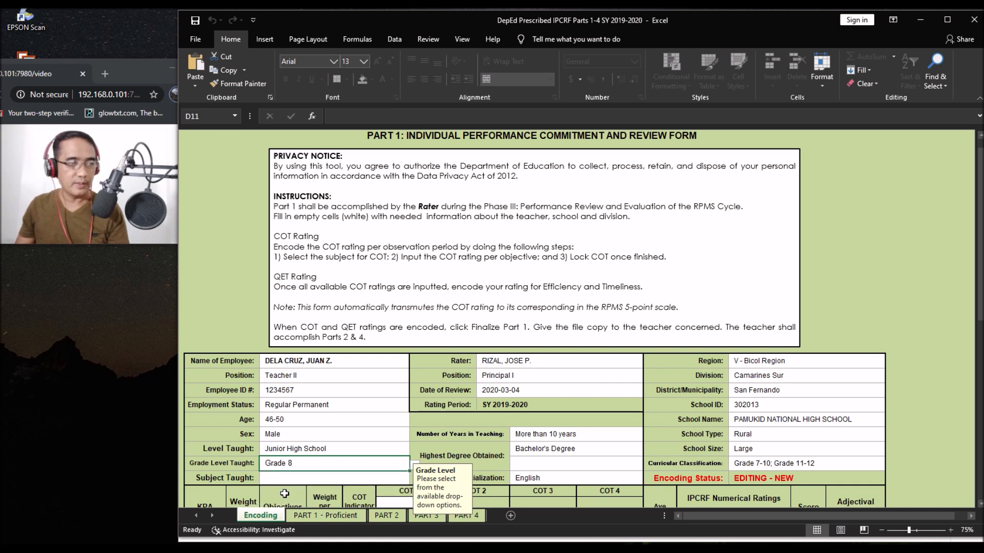
Step: Choose English as the Subject Taught in D12
click(369, 481)
click(411, 483)
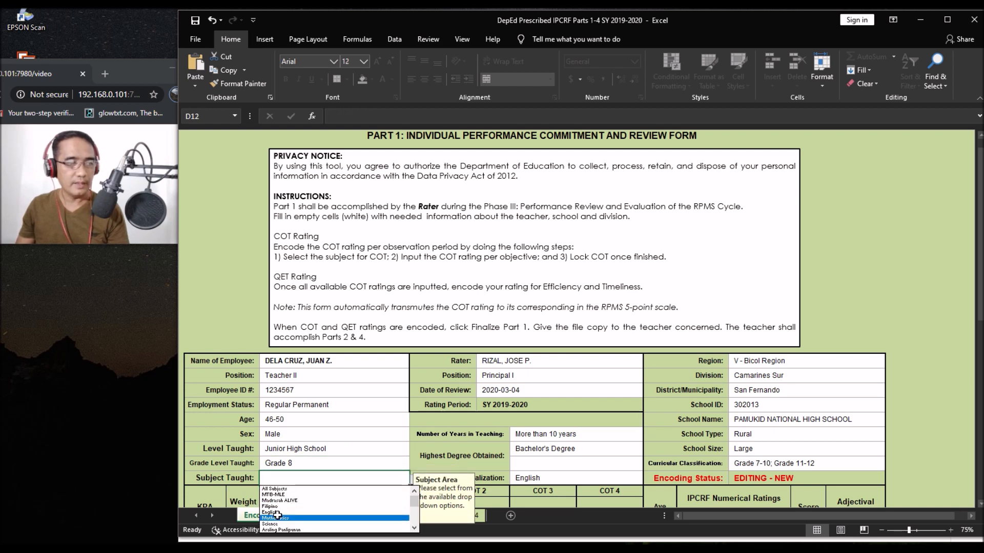
click(277, 513)
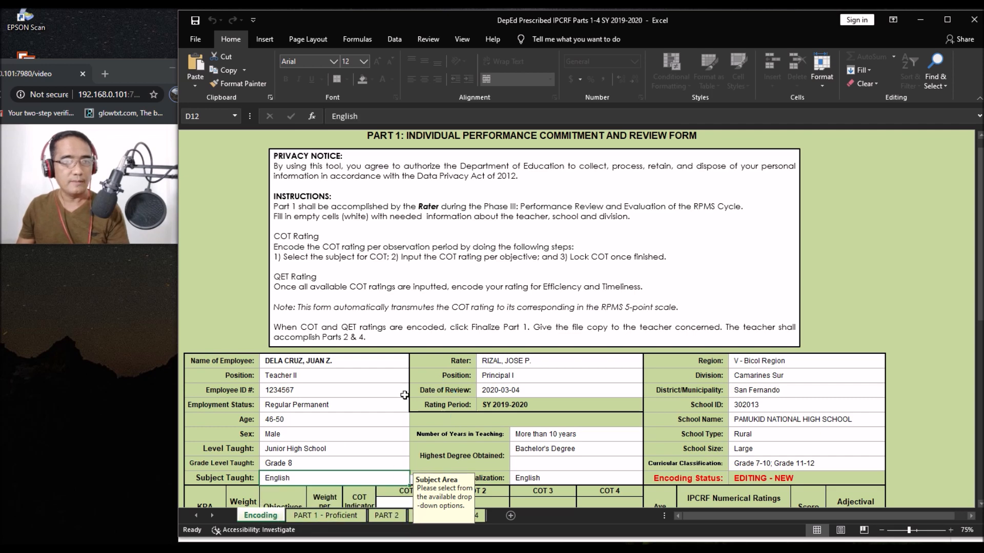
scroll(522, 340, down, 6)
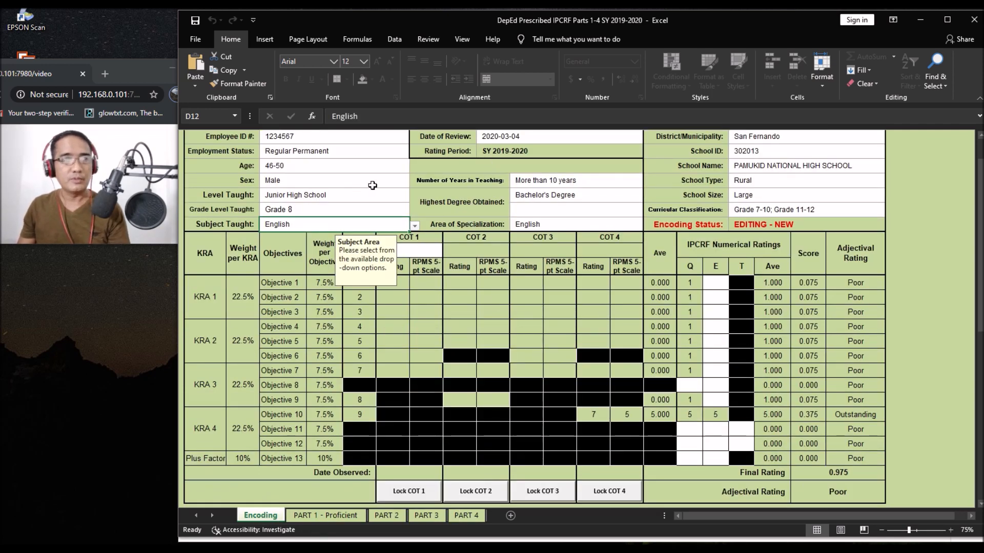
Step: Bring up the COT rating table and open the COT 1 subject dropdown in G14
scroll(428, 256, up, 6)
scroll(414, 347, down, 6)
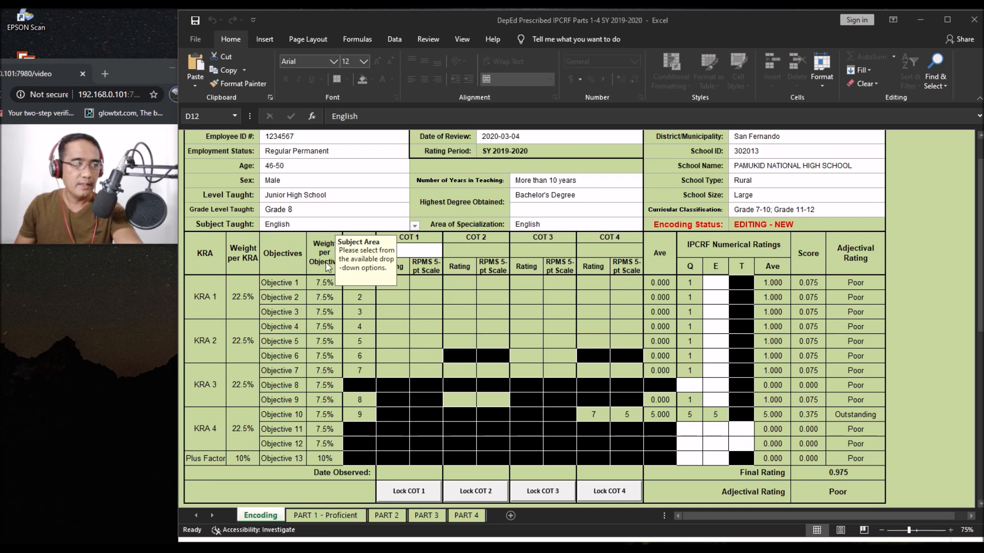
click(407, 251)
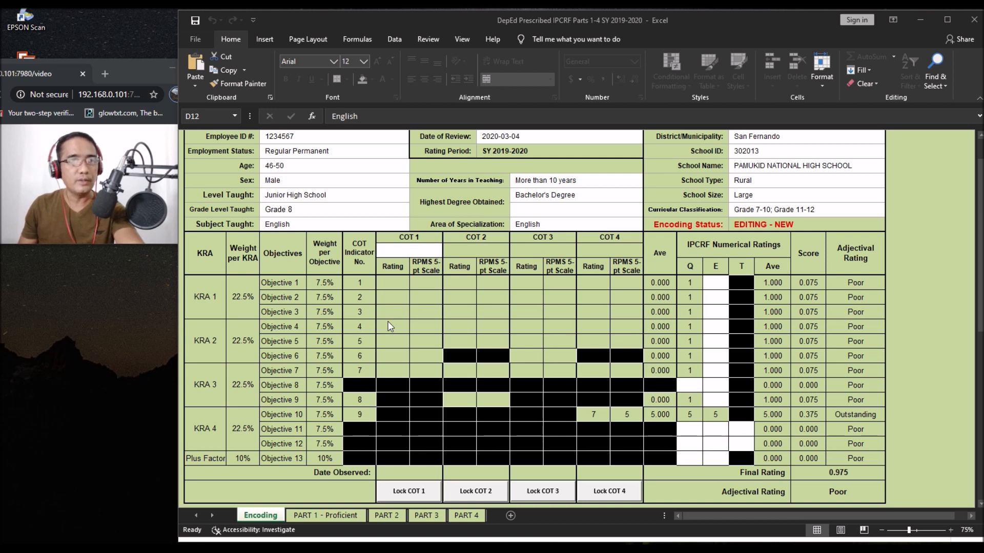
click(406, 254)
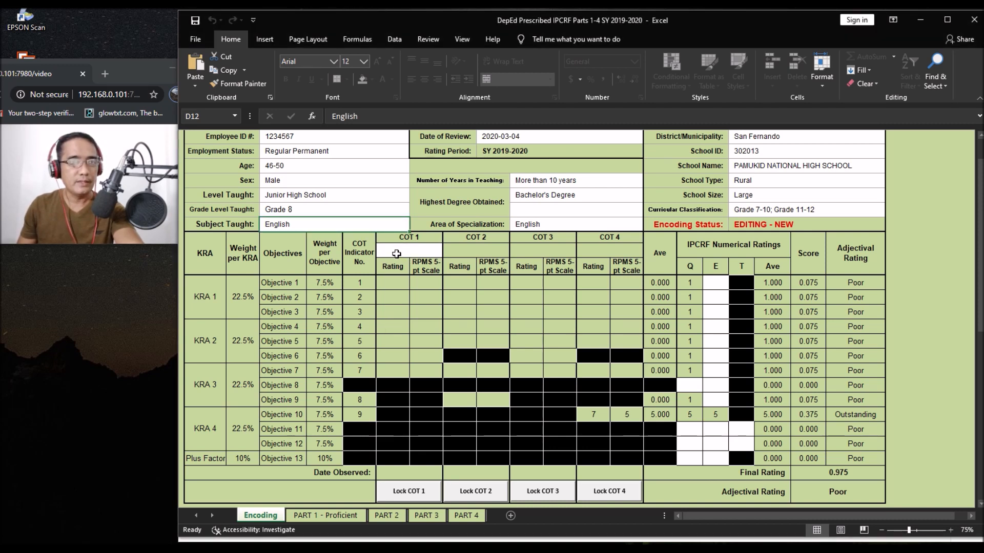
click(396, 254)
click(448, 253)
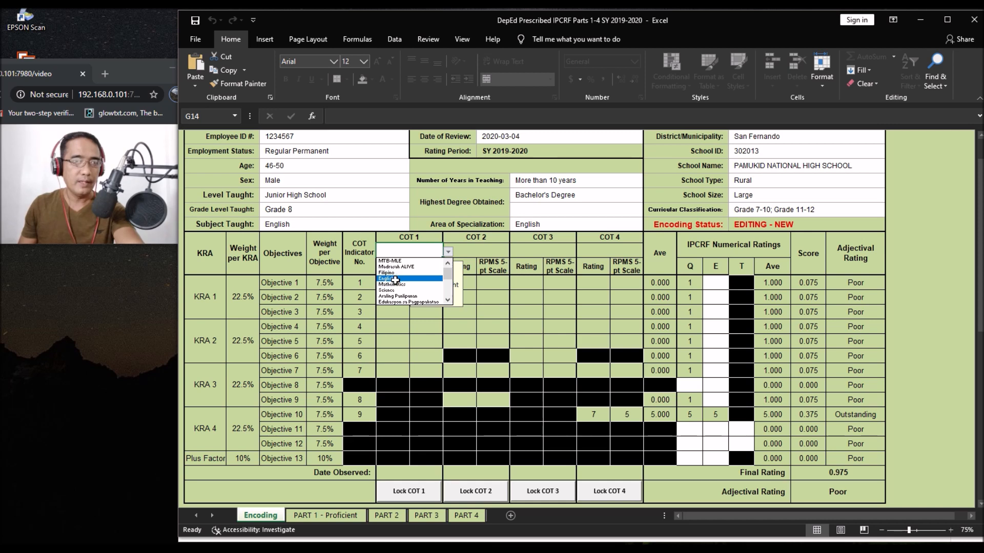
Step: Pick English for COT 1 and rate Objectives 1–7 as 6, 5, 4, 5, 6, 7, 6
click(395, 279)
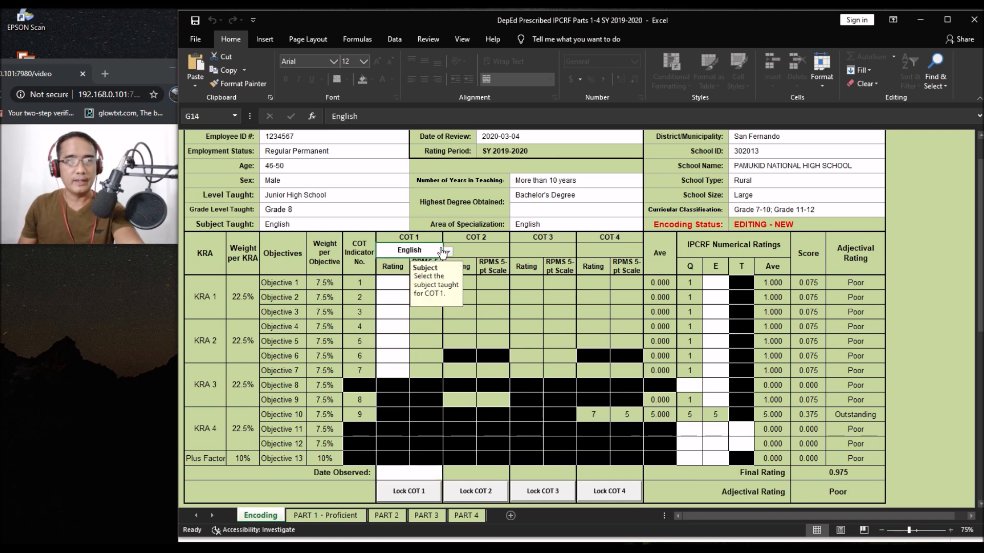
click(390, 286)
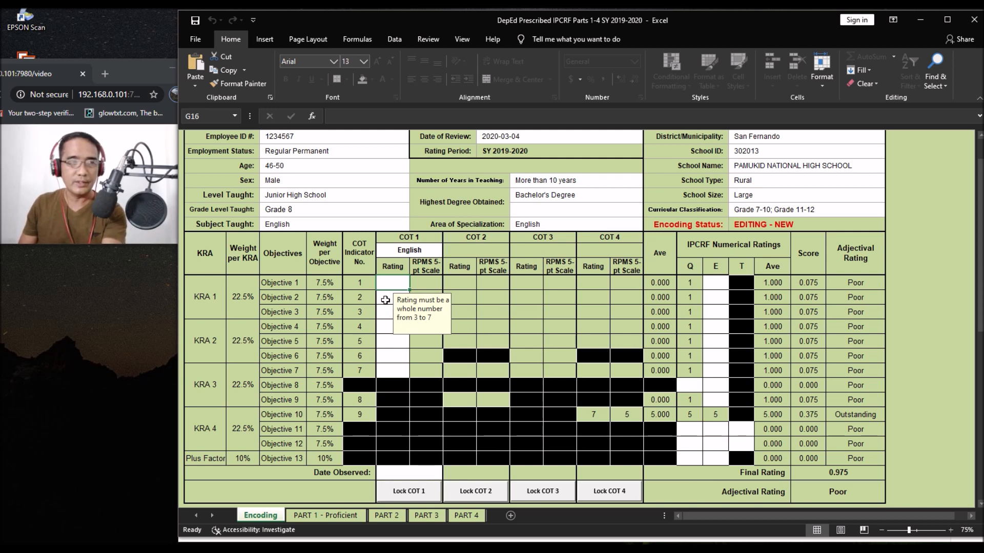
text(6)
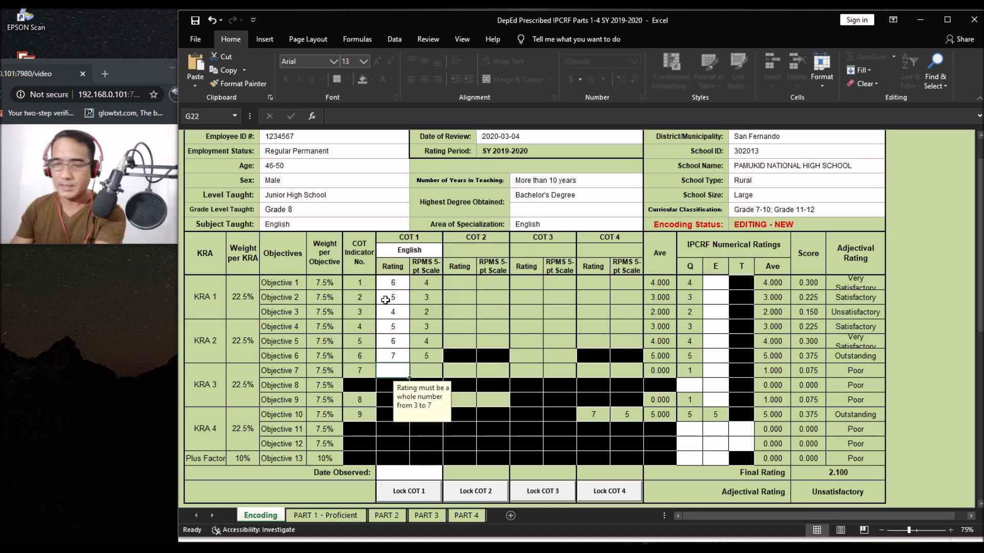
text(6)
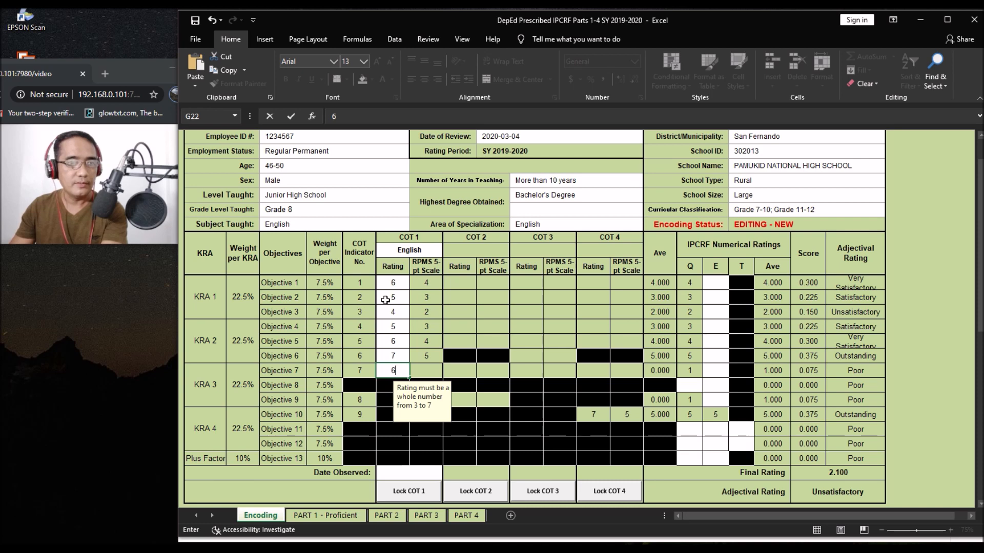
key(Return)
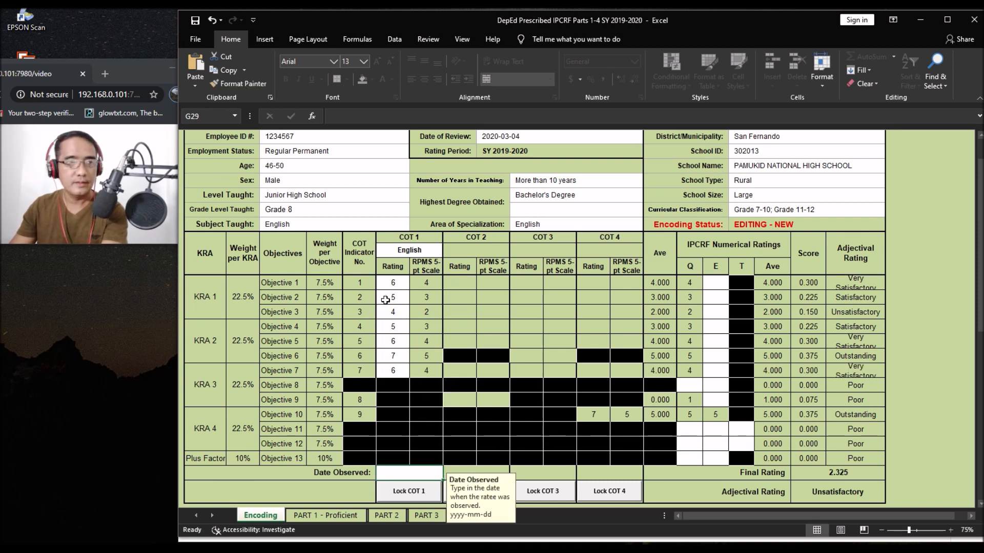
Step: Enter 2020-7-20 as the COT 1 Date Observed in G29
key(Return)
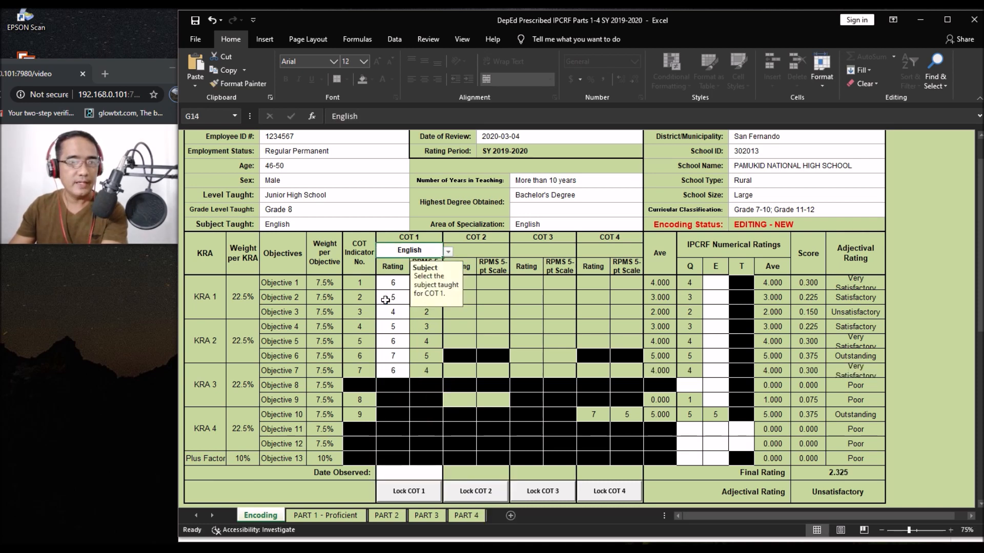
click(404, 475)
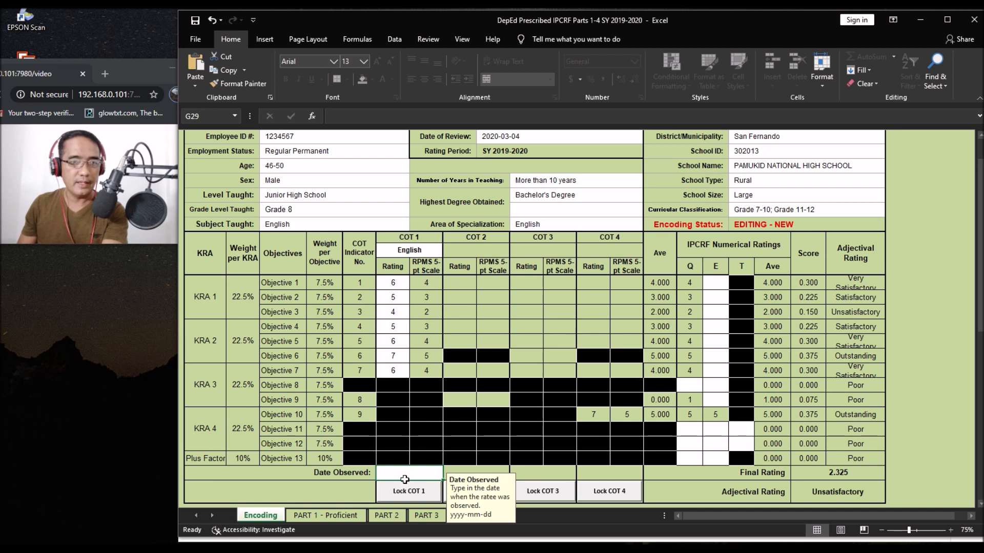
scroll(404, 479, down, 1)
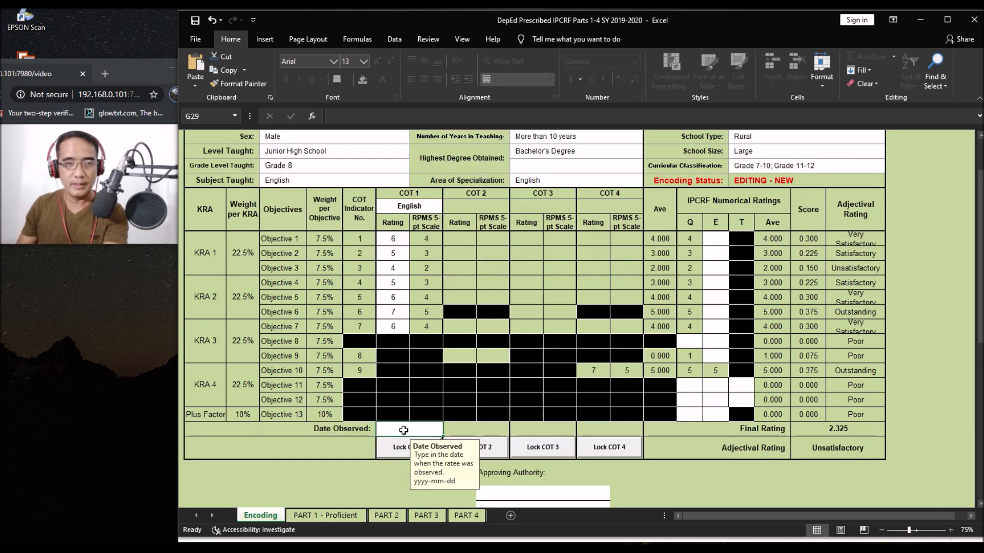
text(2020-7-20)
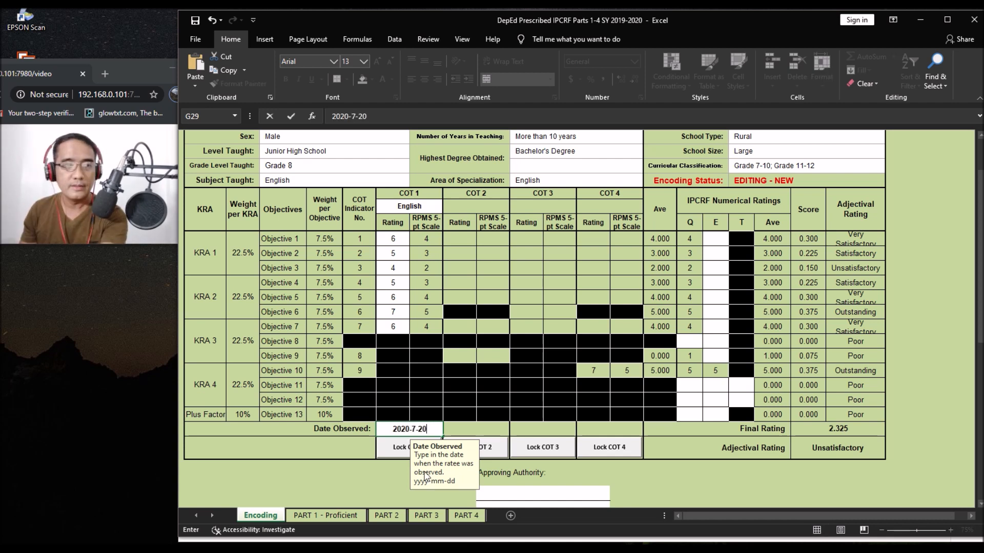
Step: Lock COT 1 with the rater password, entered and confirmed, then dismiss the WinRAR warning
click(398, 448)
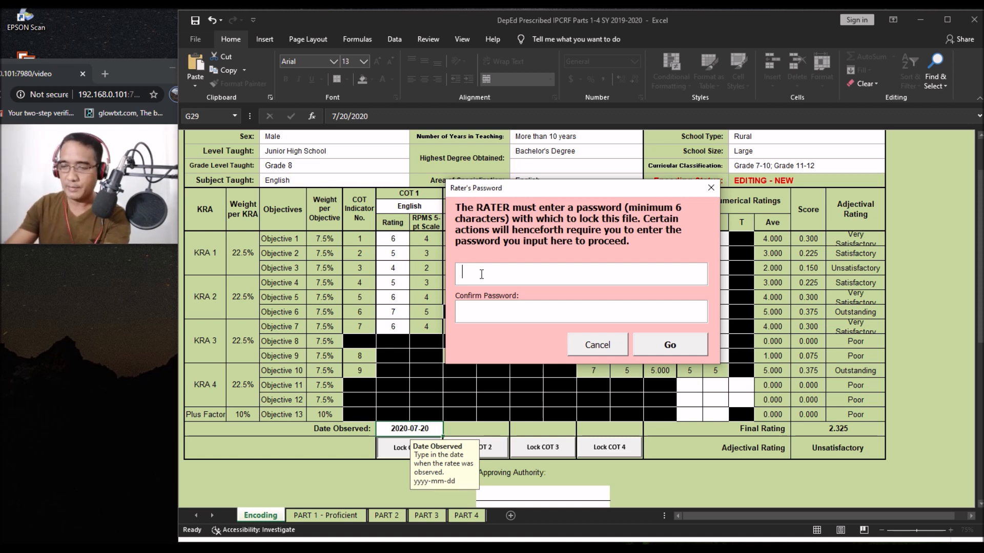
text(**)
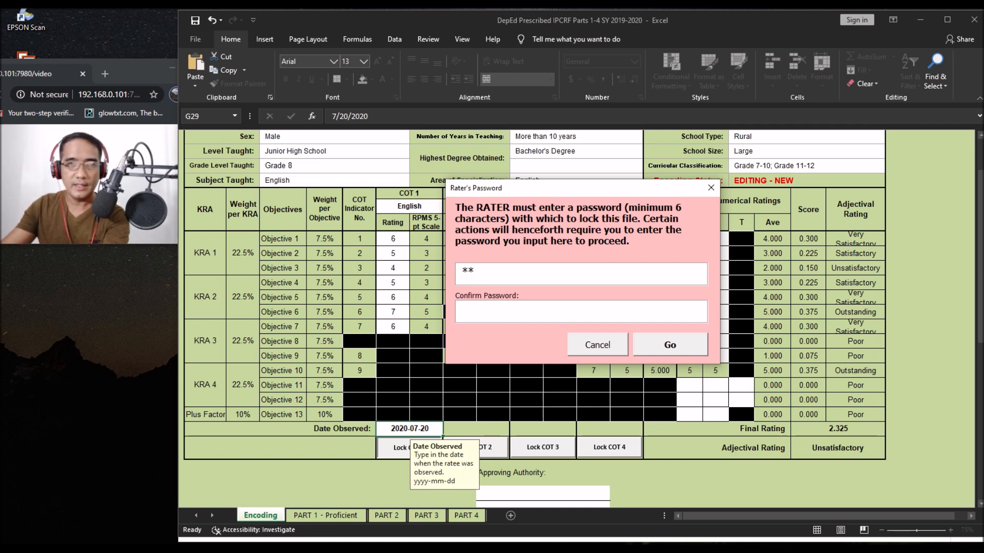
key(BackSpace)
key(BackSpace)
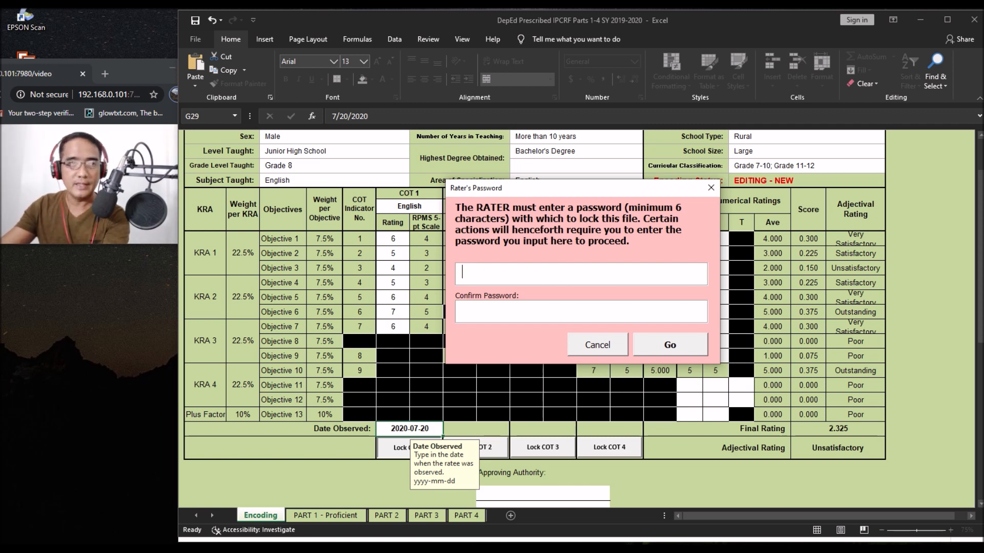
text(*****)
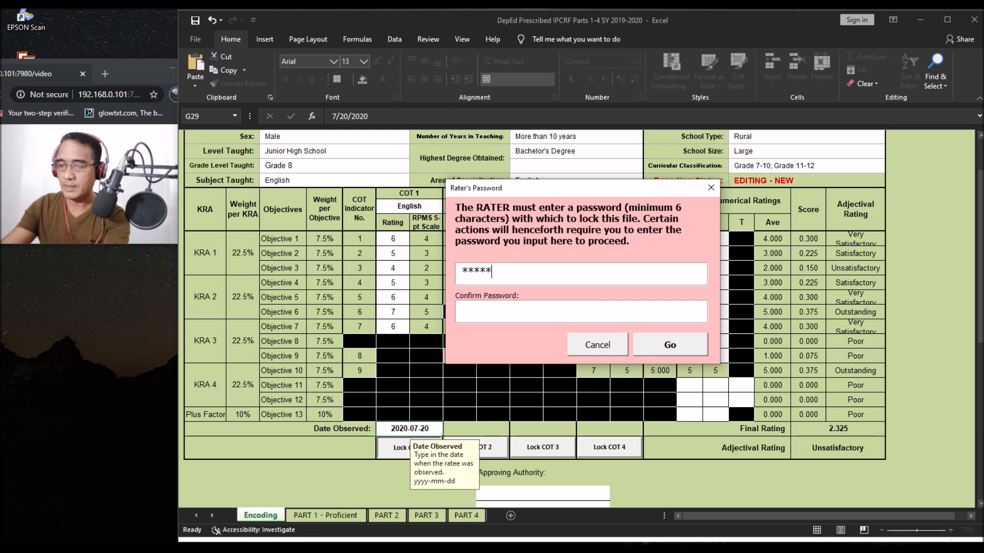
text(**)
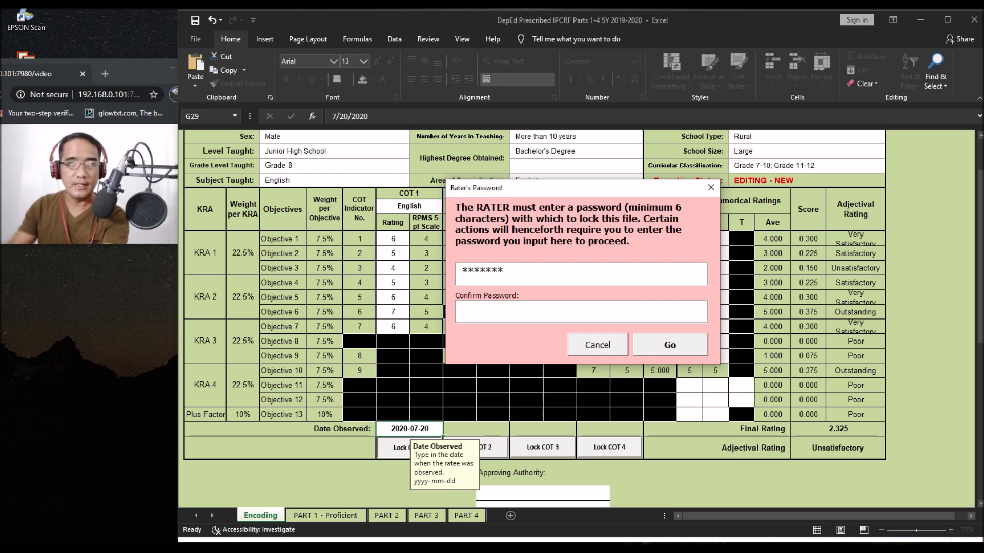
click(525, 316)
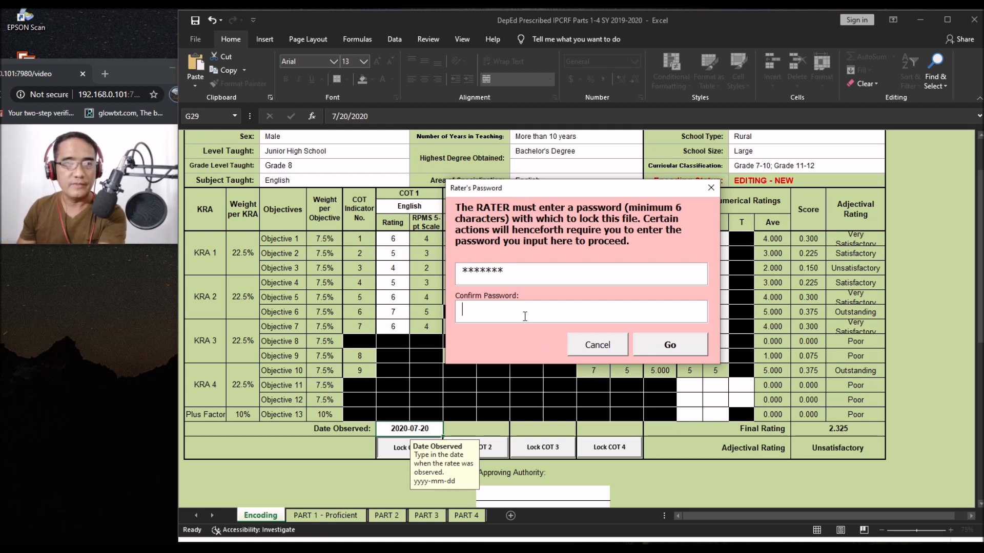
text(*****)
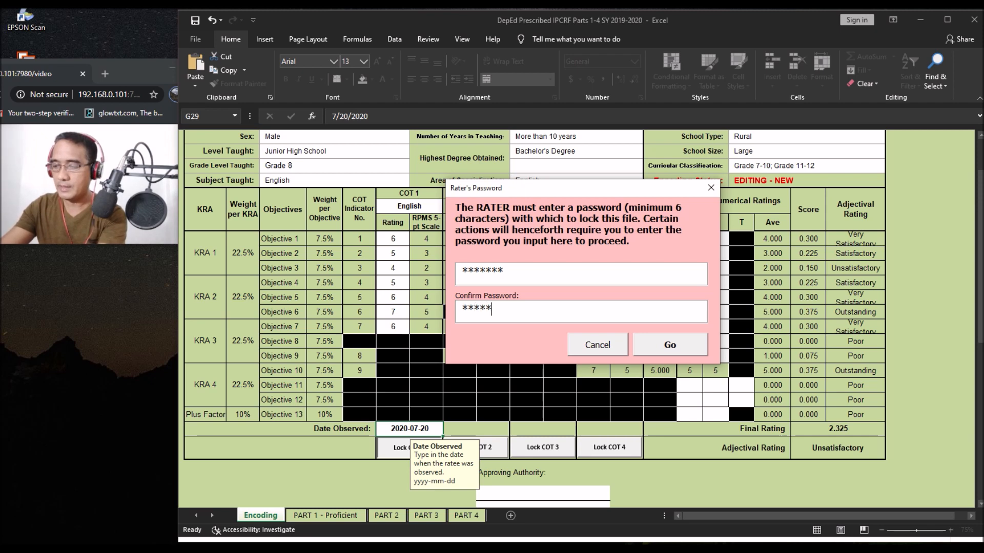
text(**)
click(665, 345)
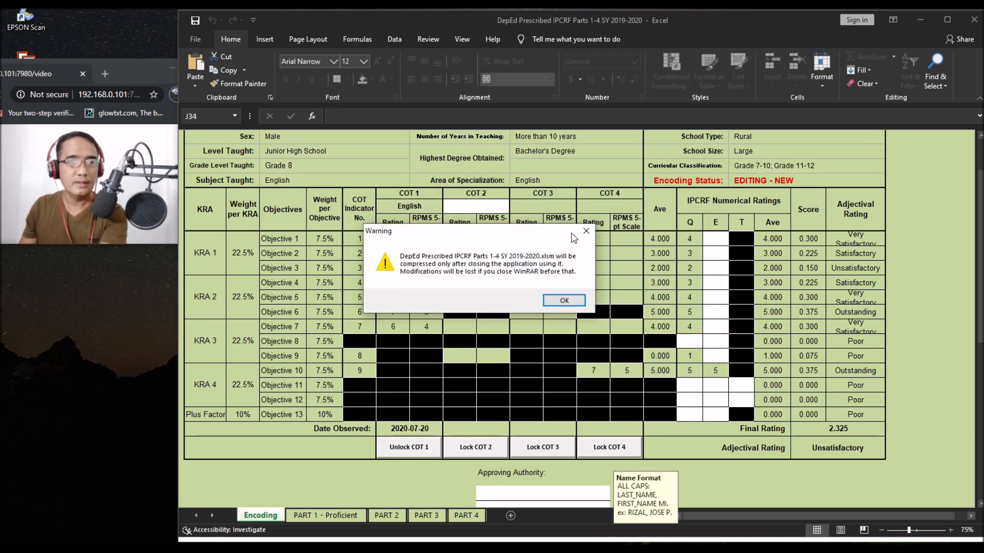
click(585, 232)
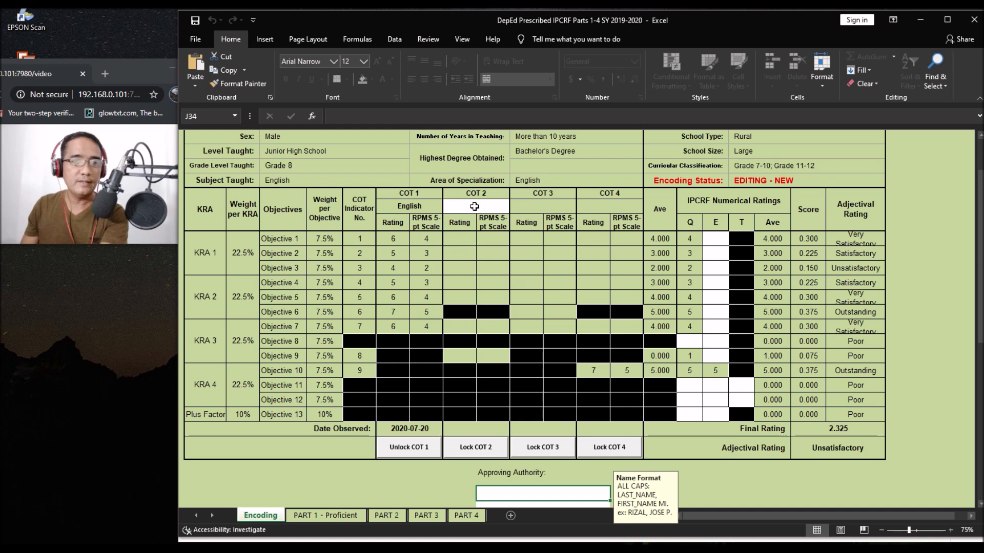
Step: Choose English for COT 2 and enter its objective ratings, starting 6, 5
click(474, 206)
click(515, 207)
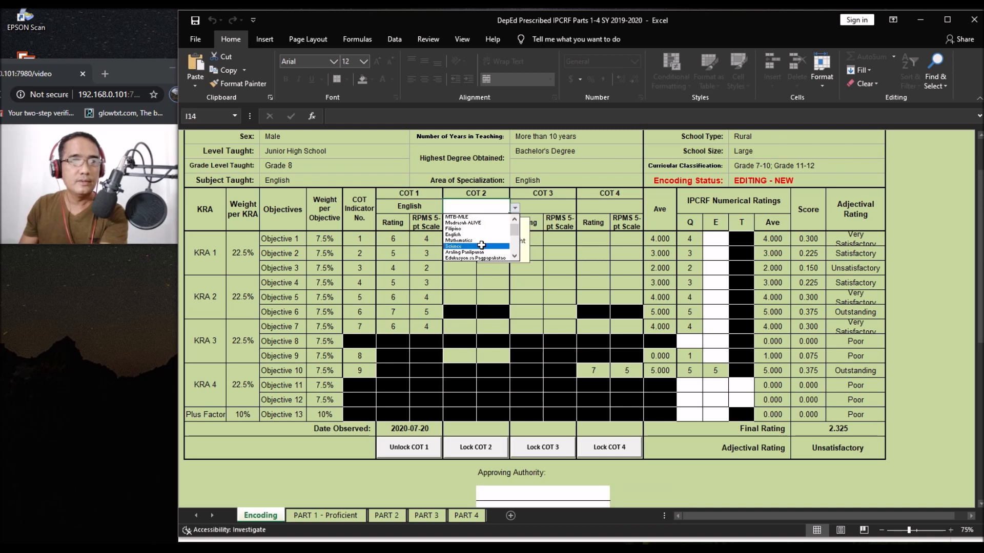
click(455, 234)
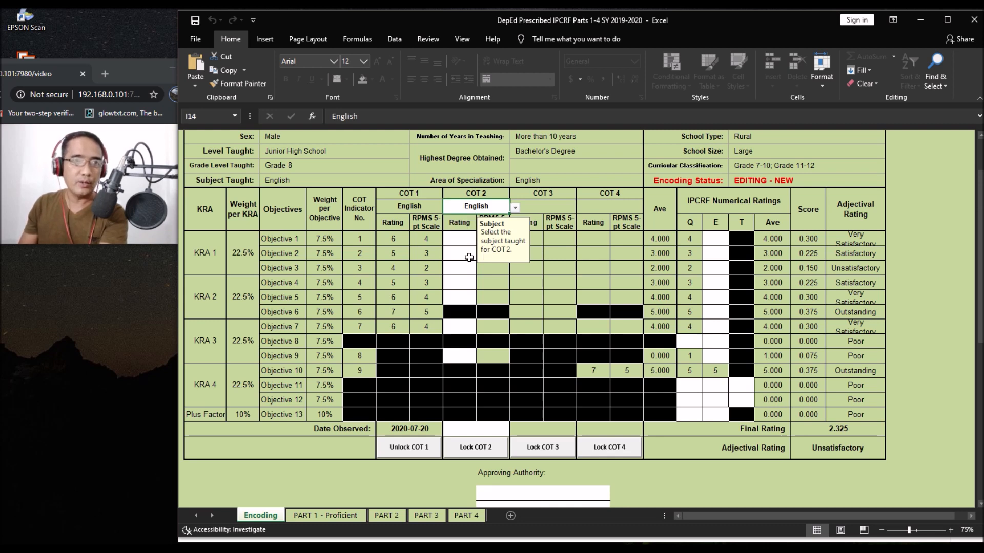
click(464, 244)
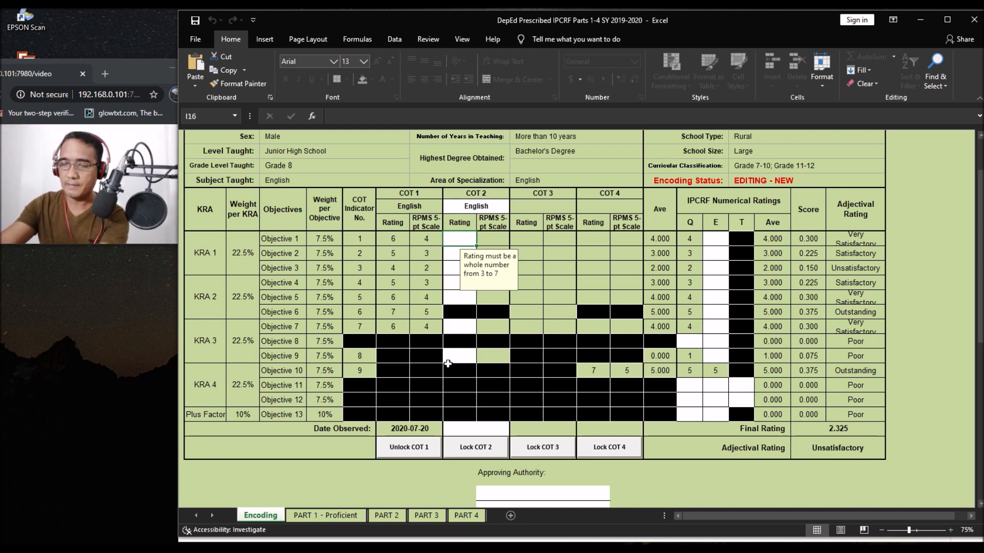
text(6)
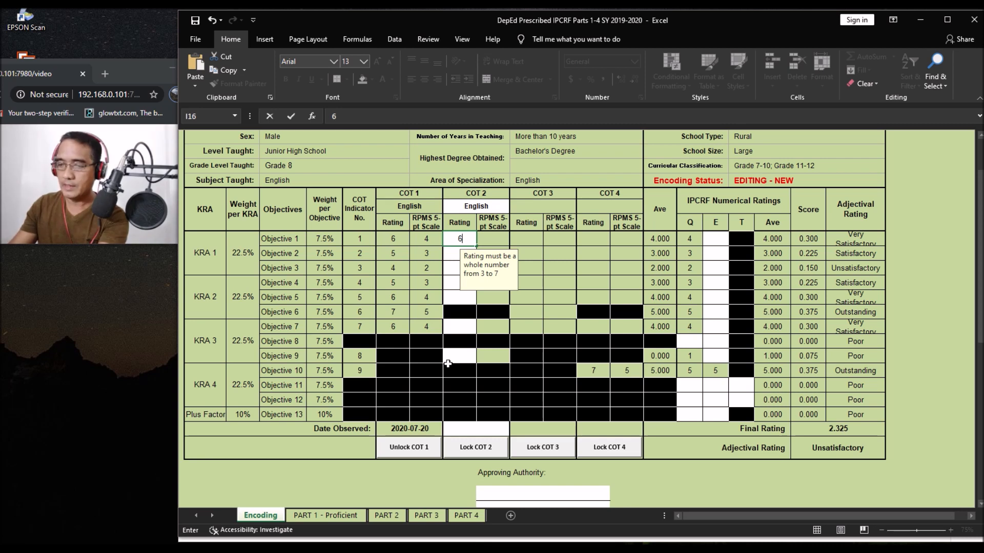
key(Return)
text(5)
Step: Date COT 2 as 2020-9-15 and lock it with the rater's password
click(460, 432)
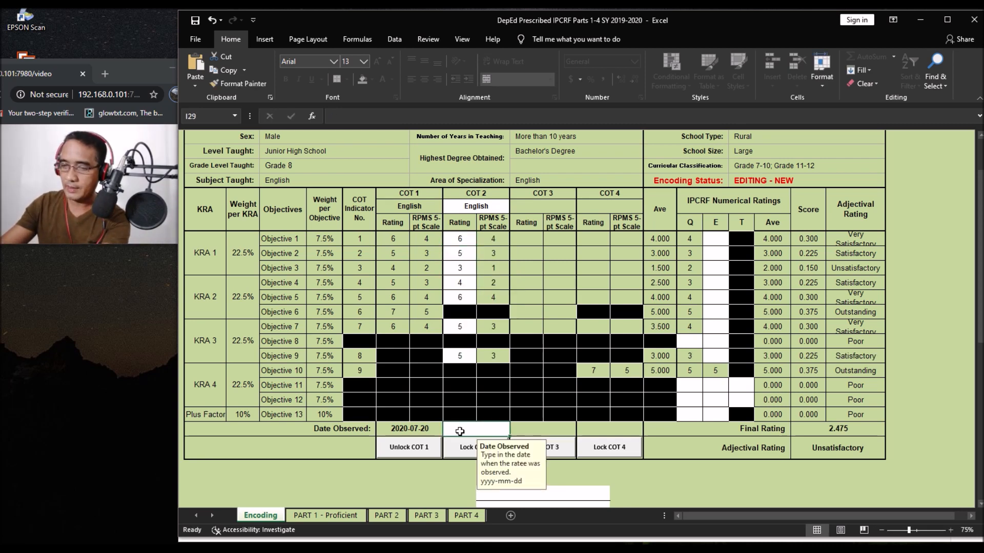
text(2020-9-15)
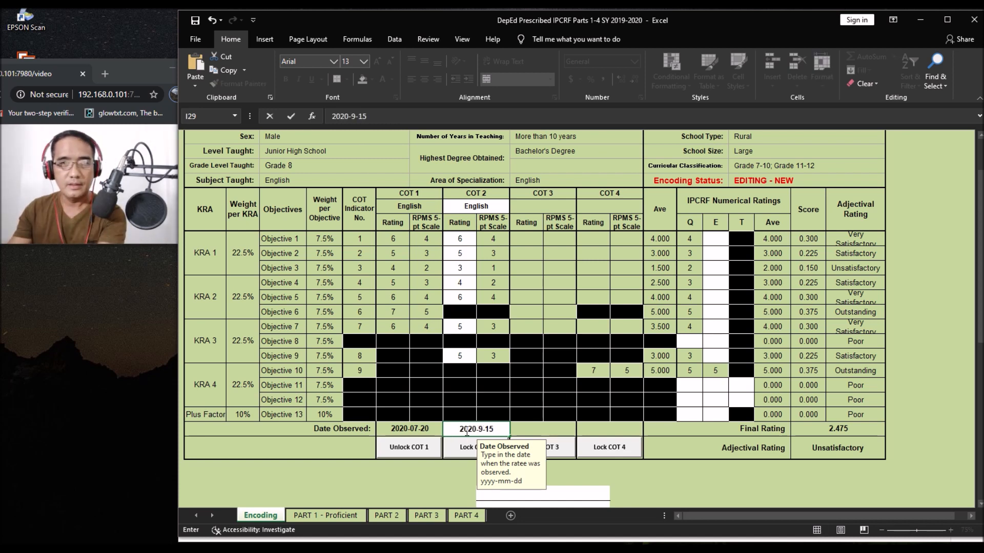
click(459, 454)
click(459, 454)
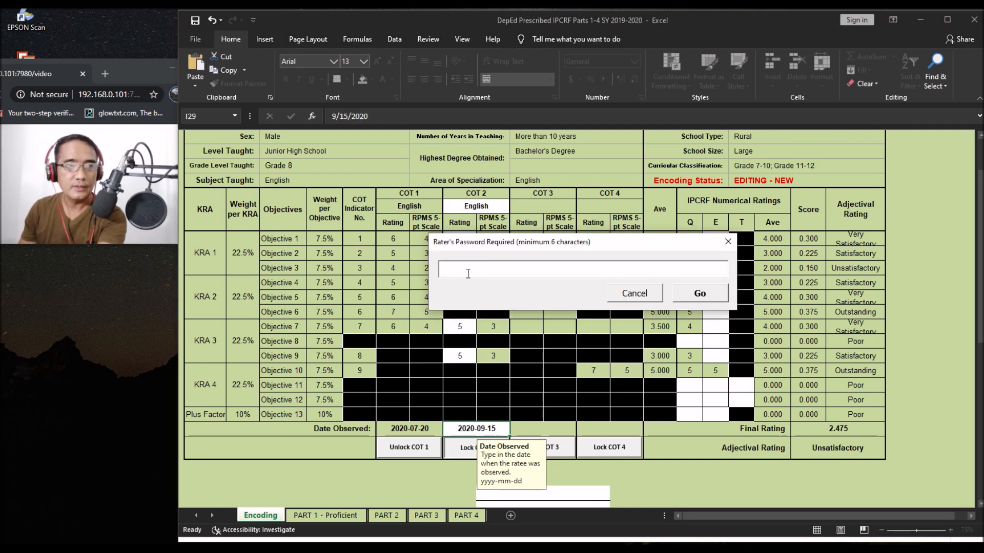
text(*******)
click(699, 295)
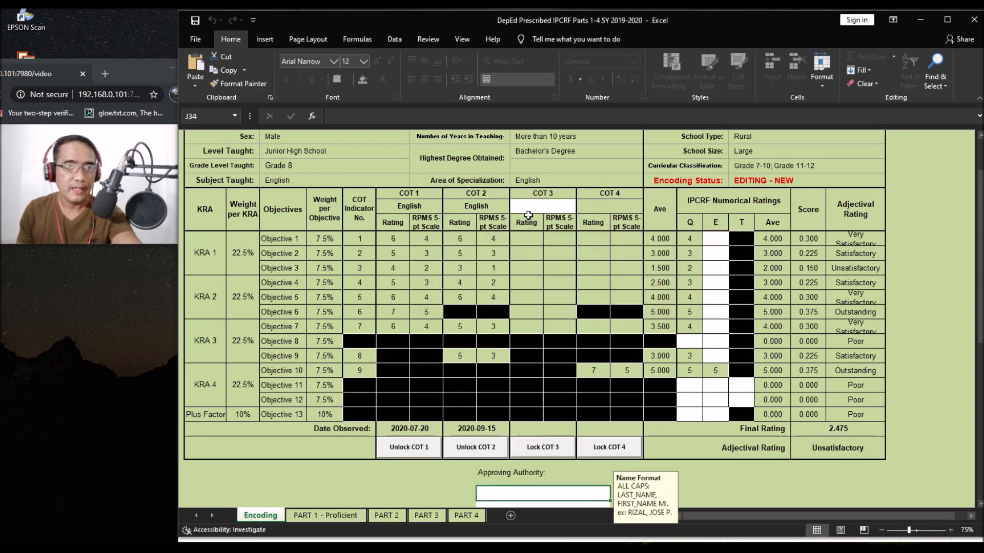
Step: Set COT 3 to English, rate it 5, 4, 6, 4, 3, 3, 4, and date it 2020-1-10
click(530, 210)
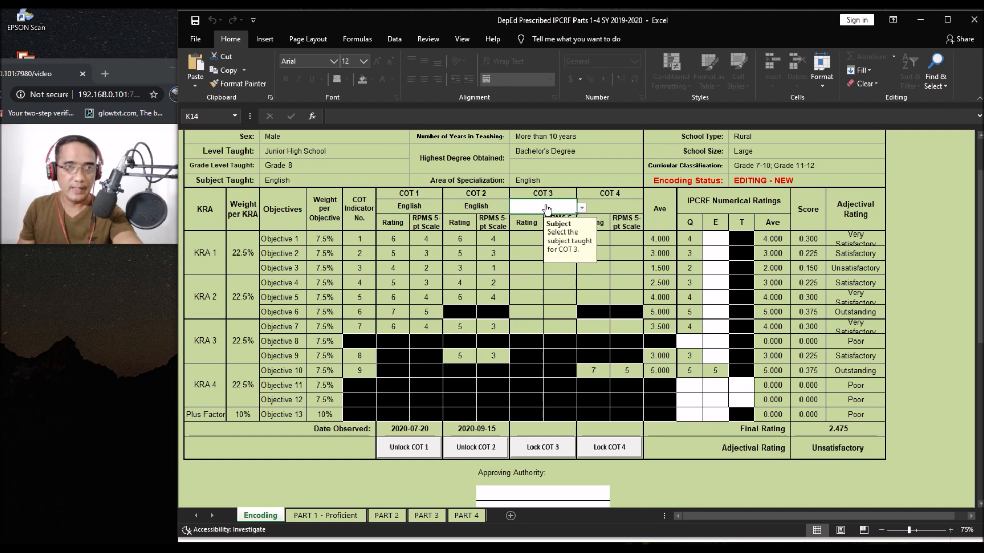
click(581, 208)
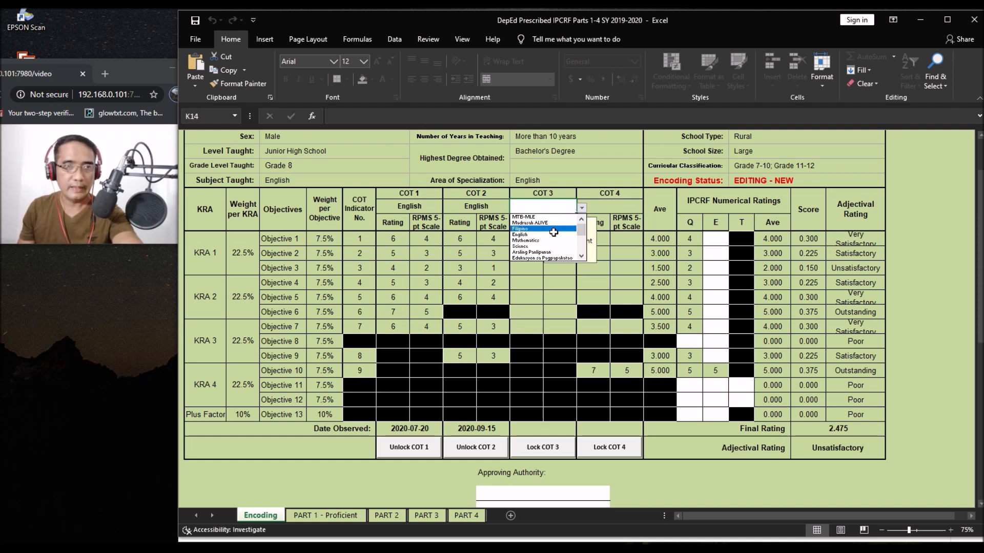
click(532, 236)
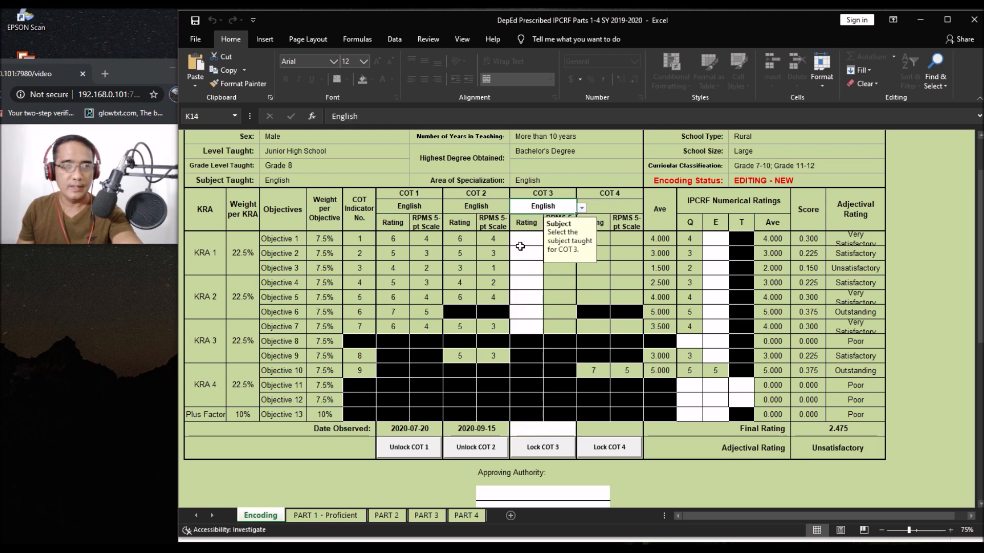
click(521, 244)
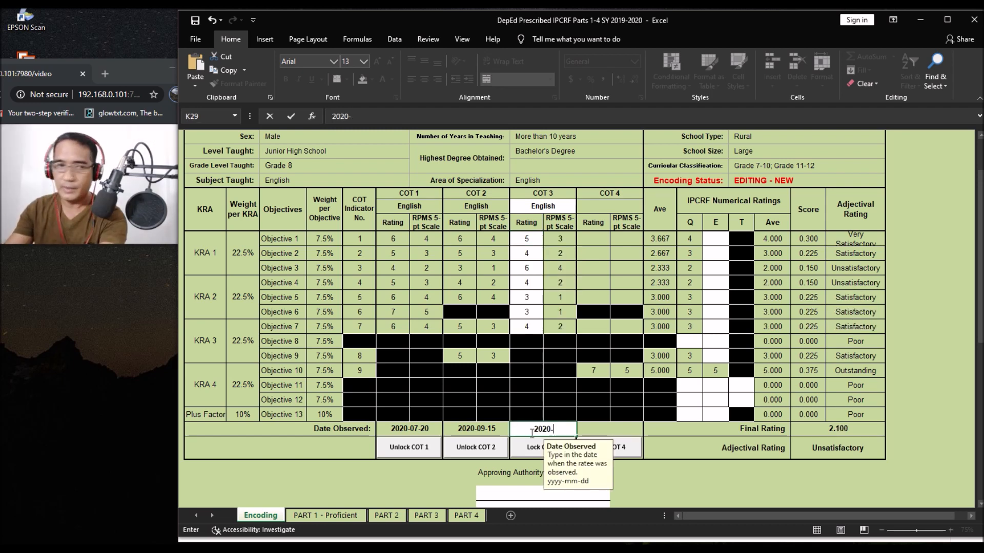
text(1)
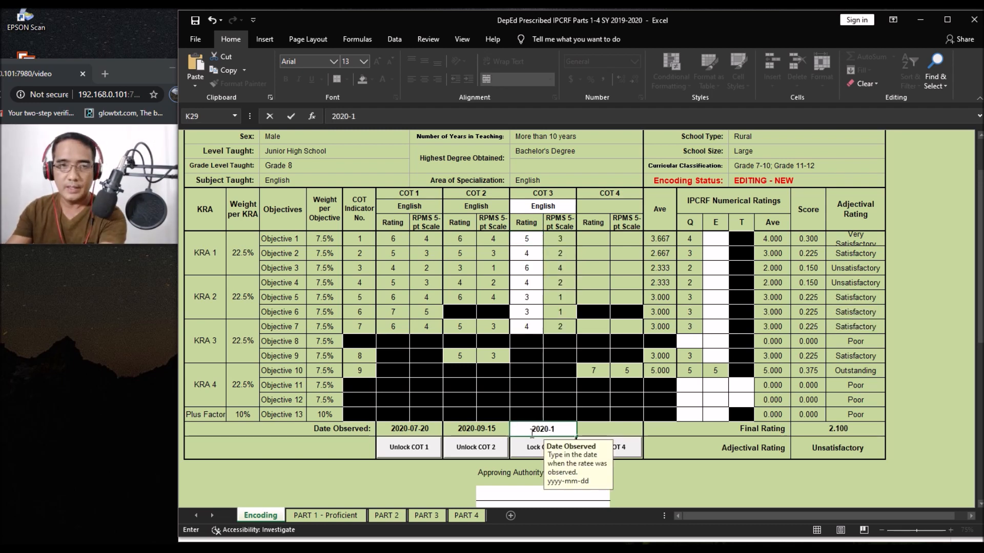
text(-)
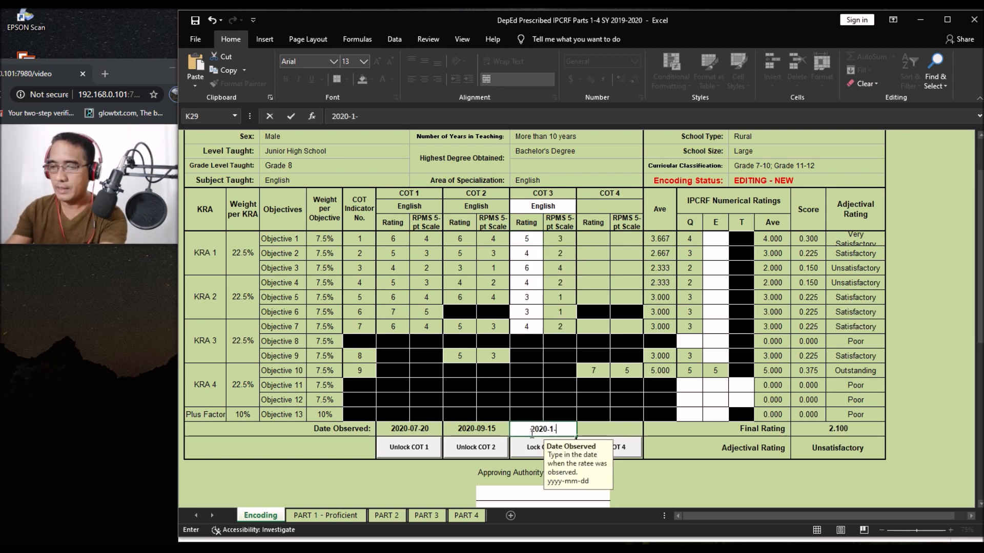
text(10)
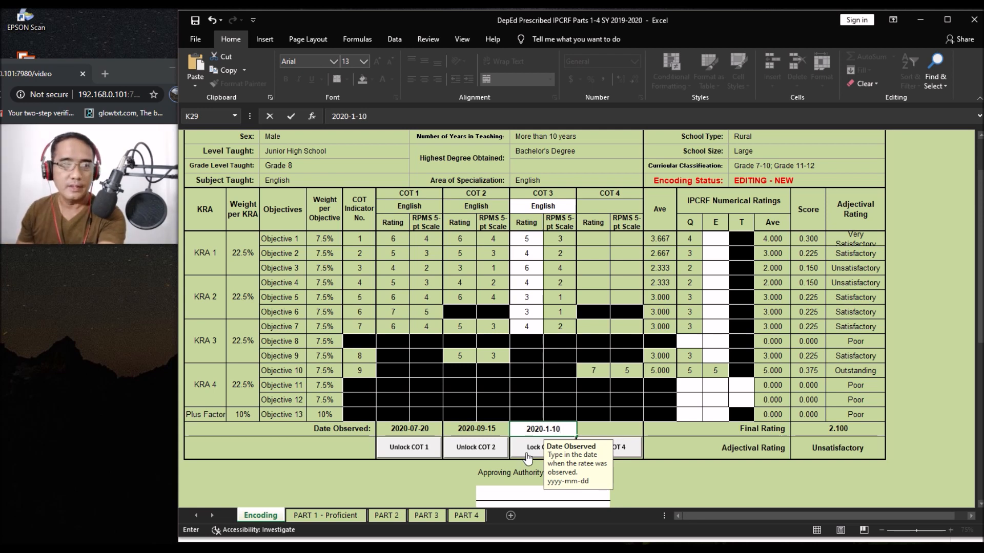
Step: Lock COT 3 with the rater's password
click(526, 447)
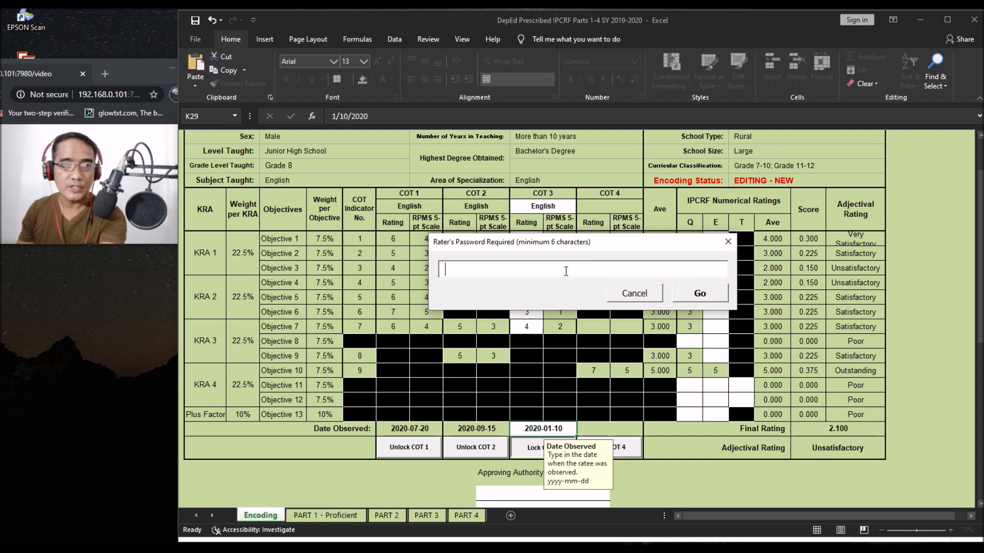
text(*****)
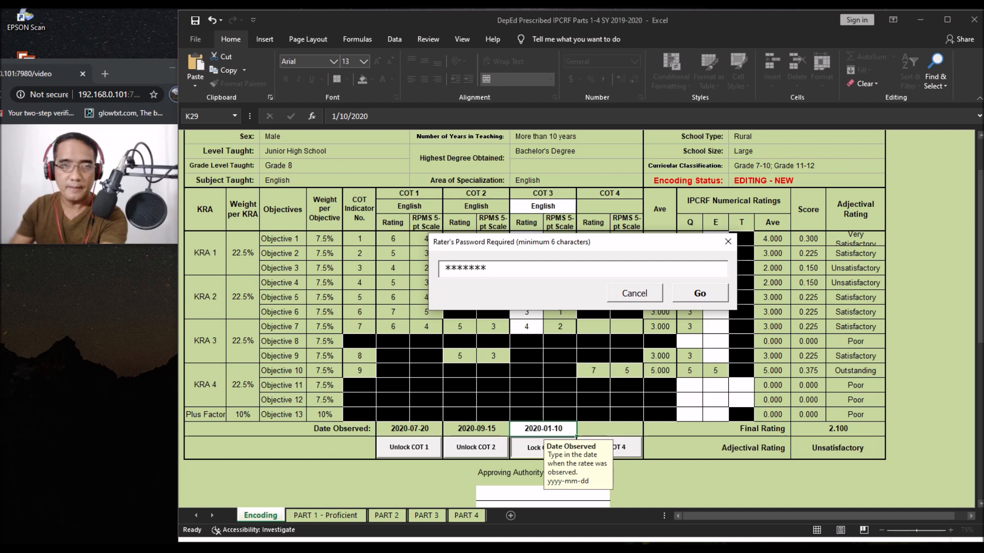
click(692, 295)
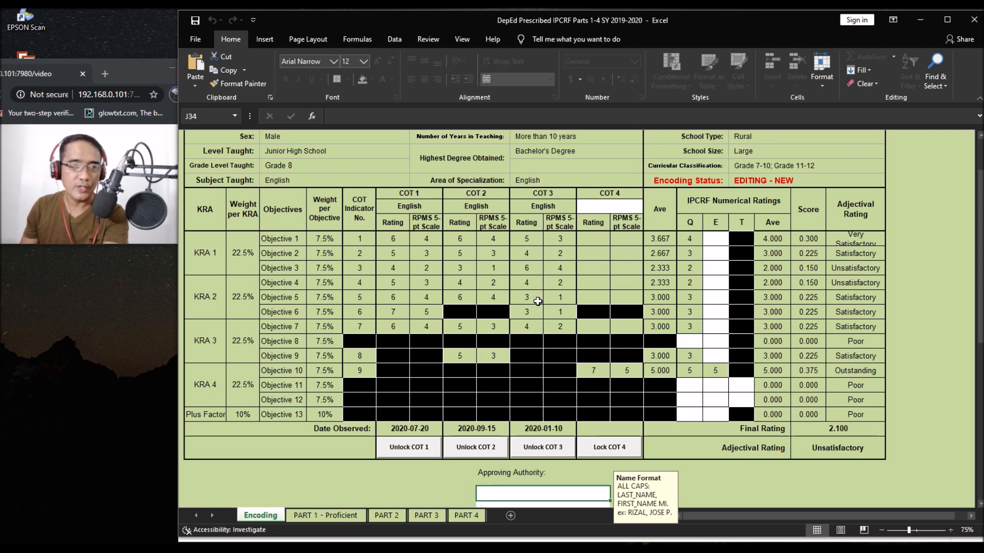
Step: Unlock COT 3 with the rater's password and change Objective 6's rating in K21 to 4
click(532, 449)
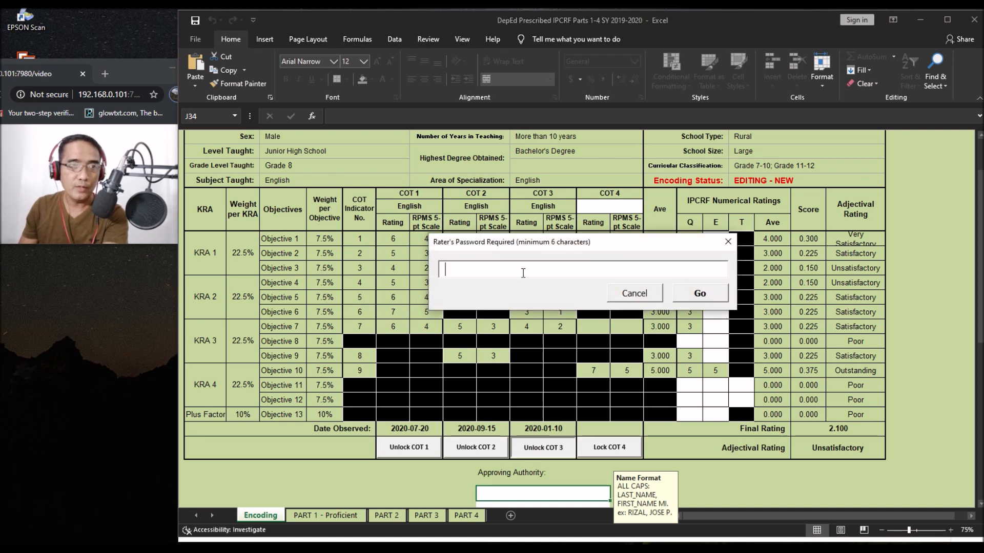
text(****)
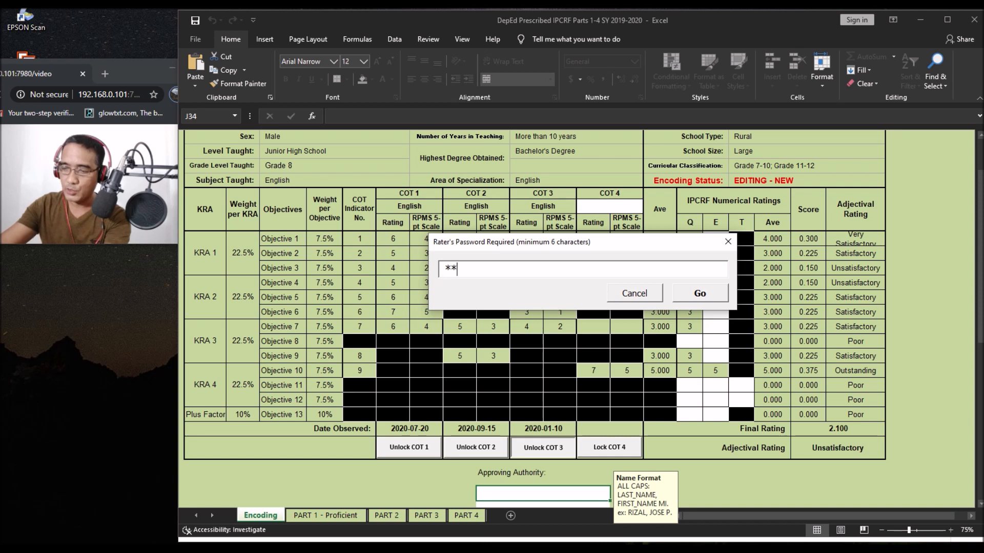
text(***)
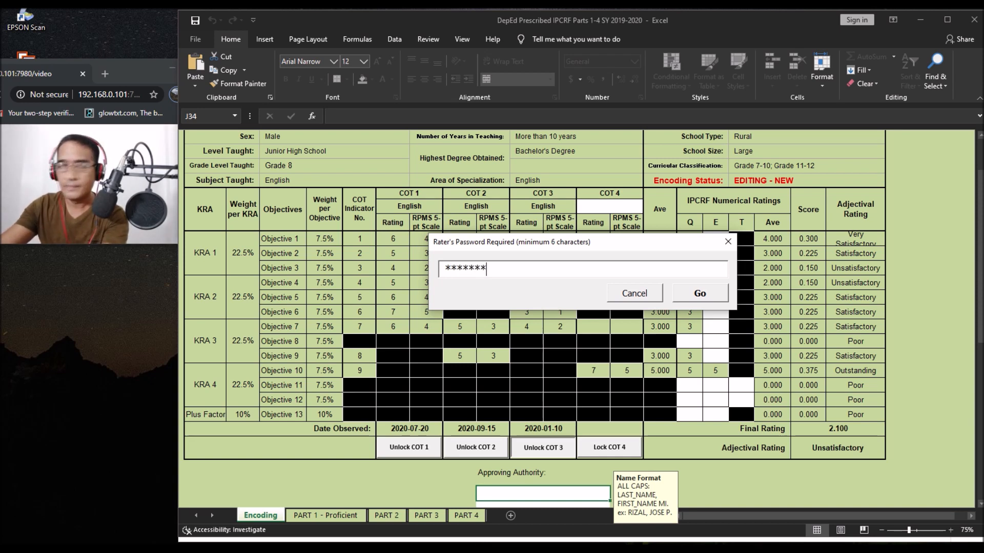
click(697, 294)
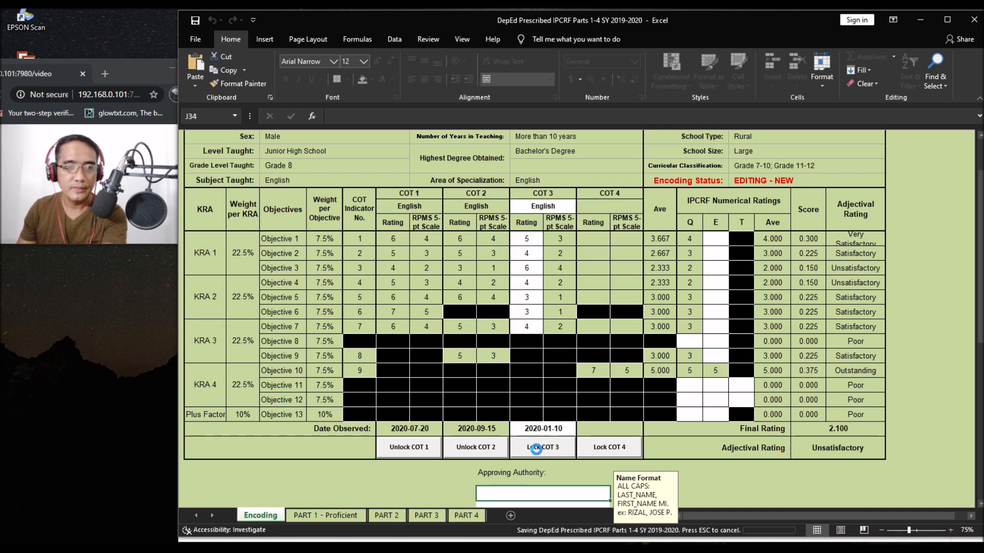
click(529, 318)
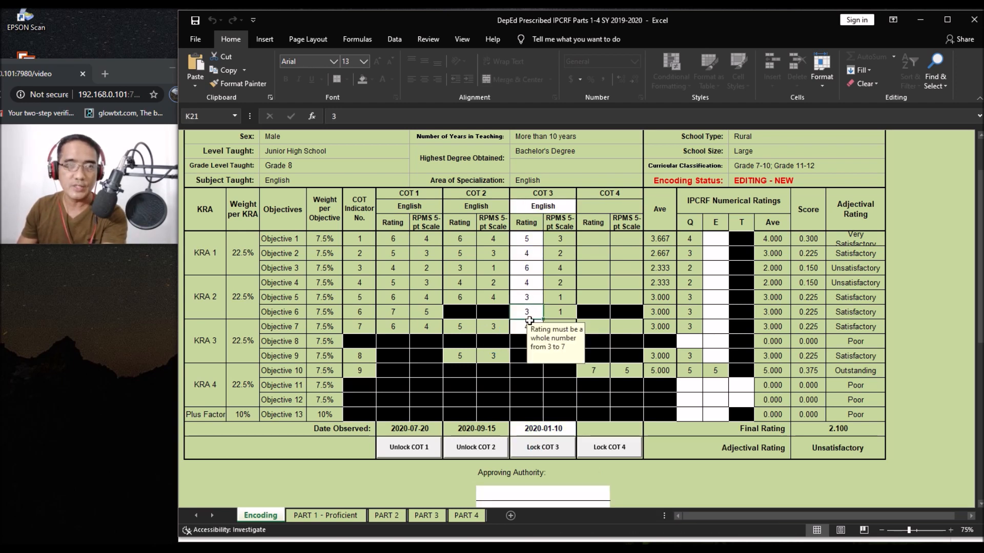
text(4)
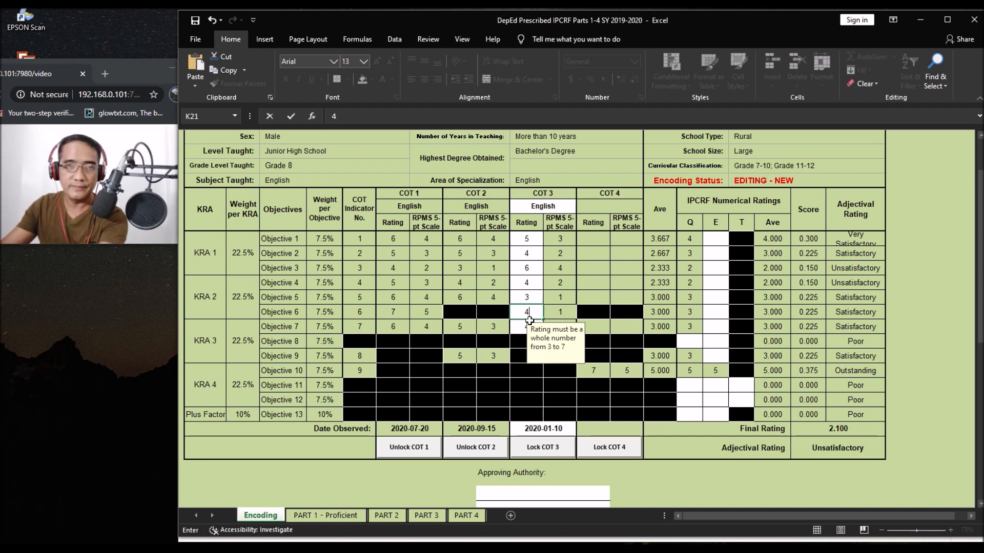
Step: Lock COT 3 again with the rater's password
click(536, 446)
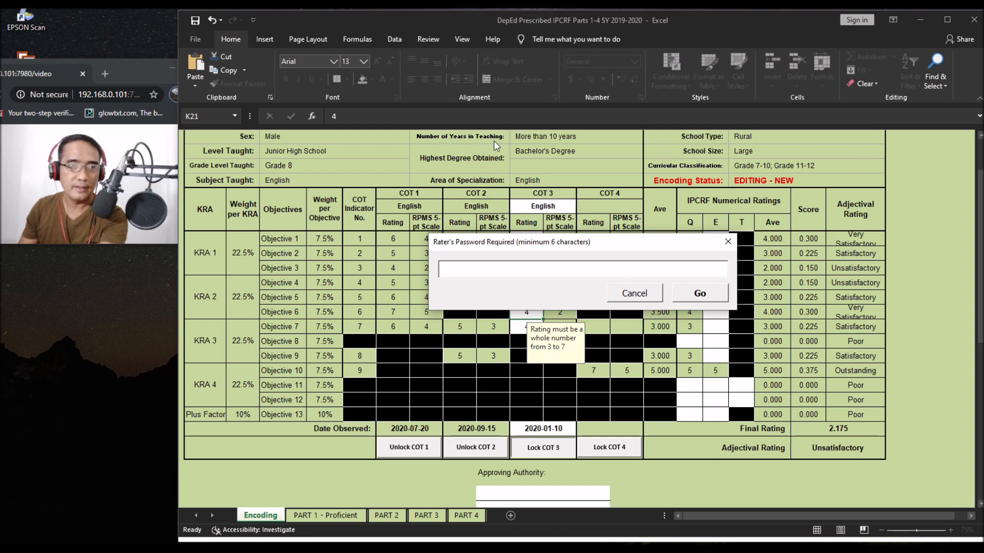
click(487, 267)
text(*****)
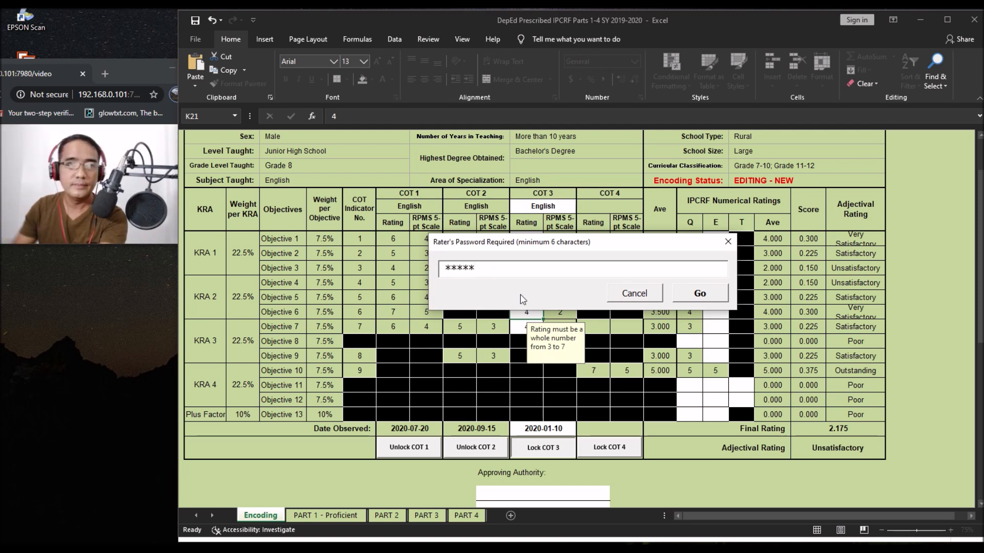
text(**)
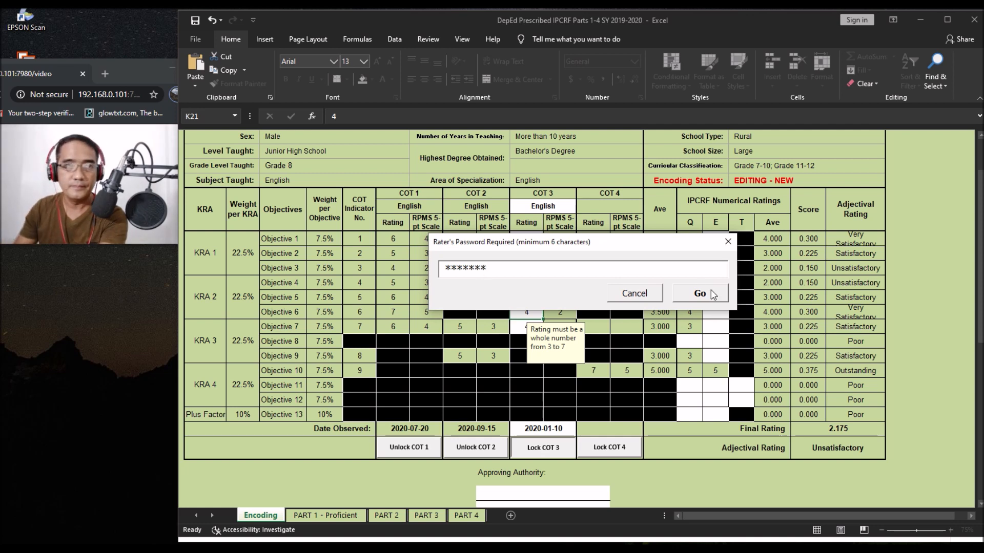
click(712, 294)
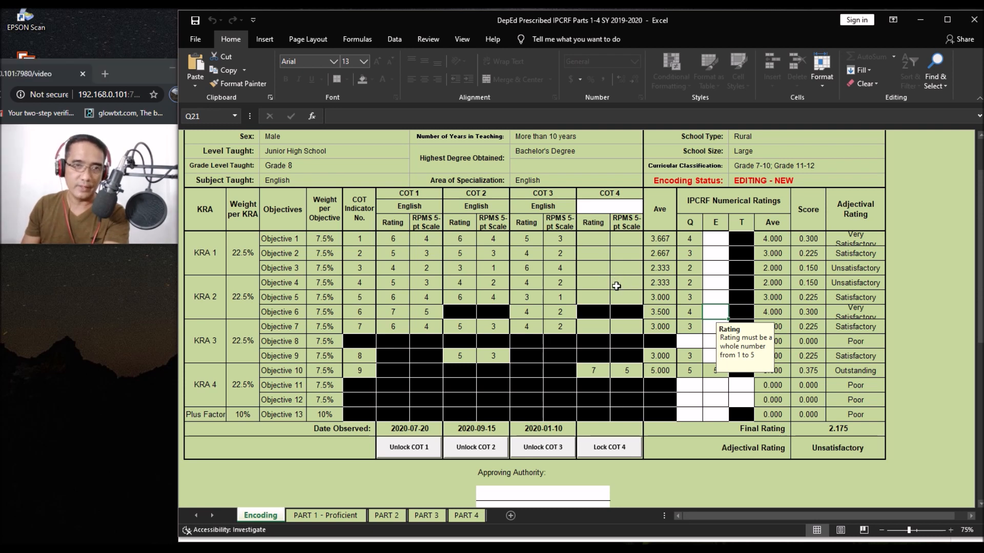
scroll(603, 356, down, 1)
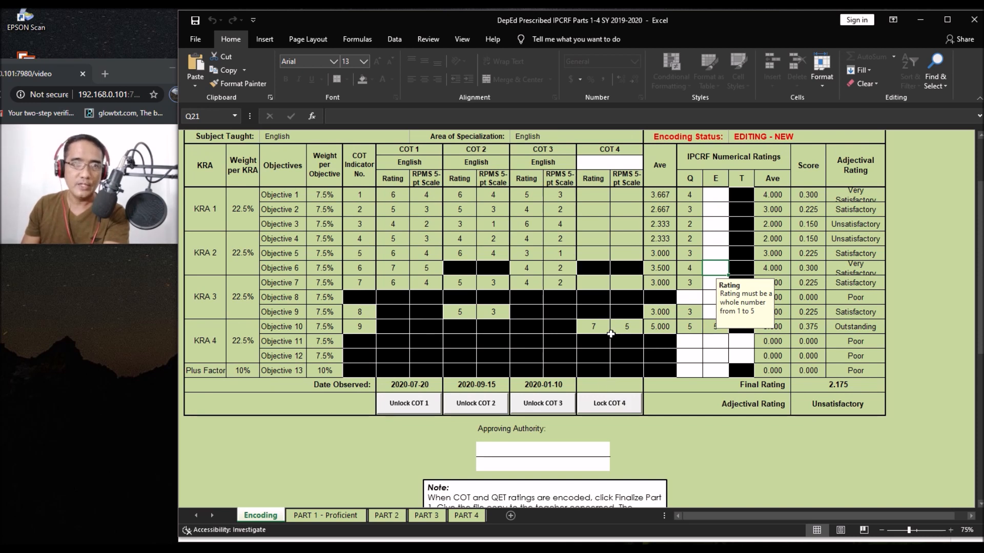
scroll(611, 334, up, 1)
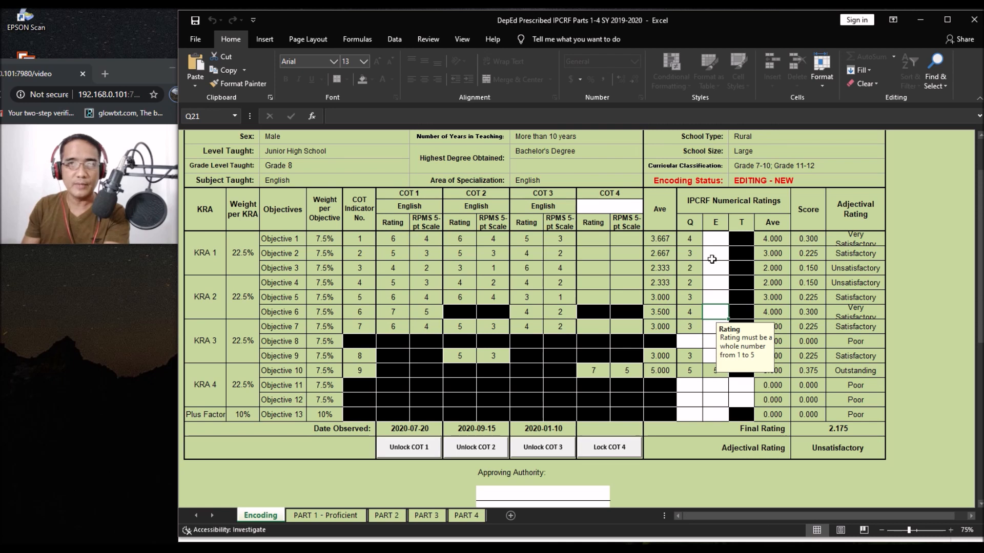
click(712, 241)
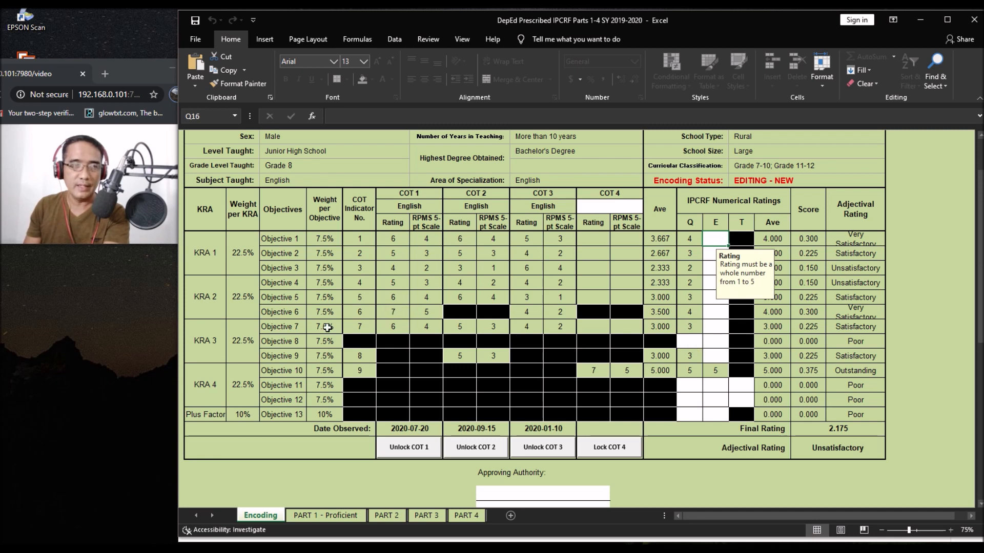
Step: Give Objective 8 a Q rating of 4 and fill E ratings of 4 down column Q
click(688, 341)
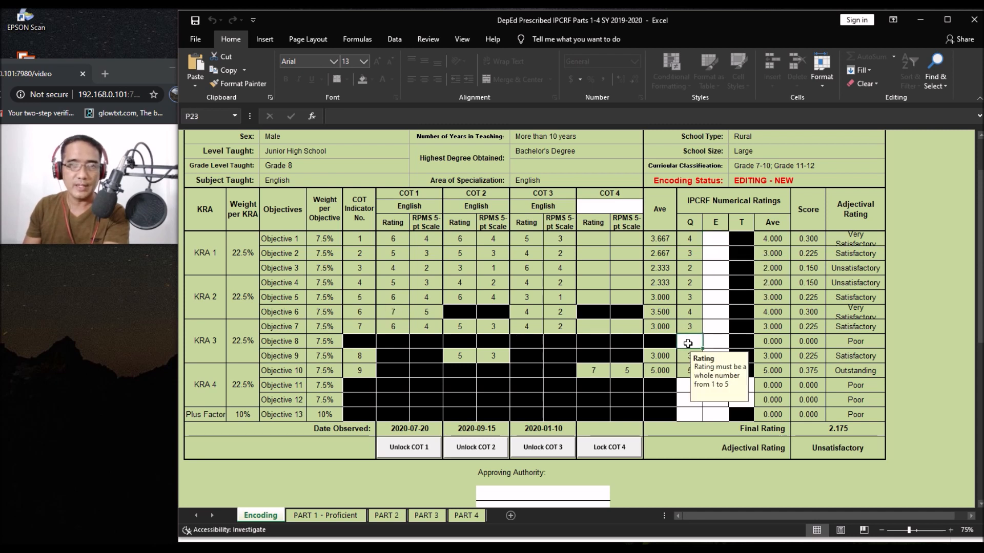
text(4)
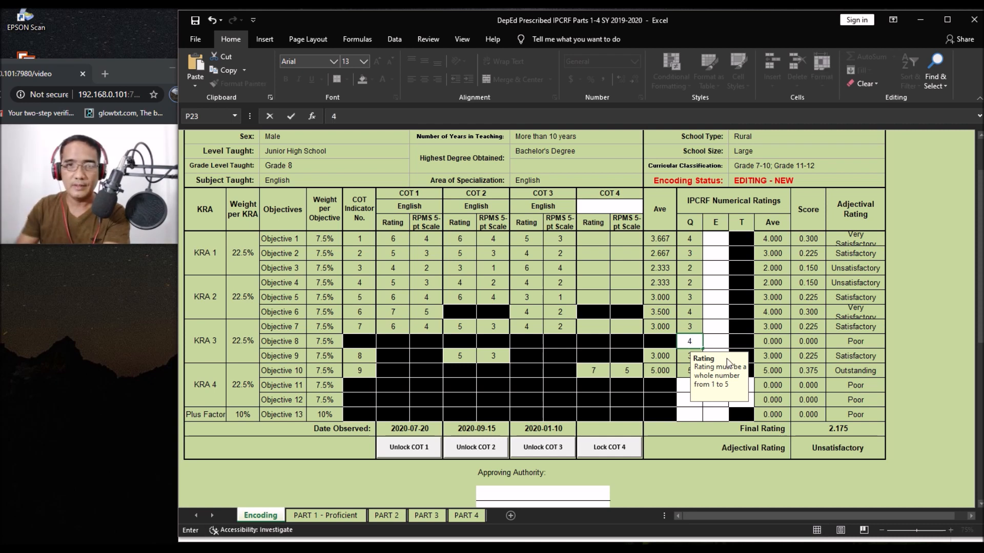
click(712, 240)
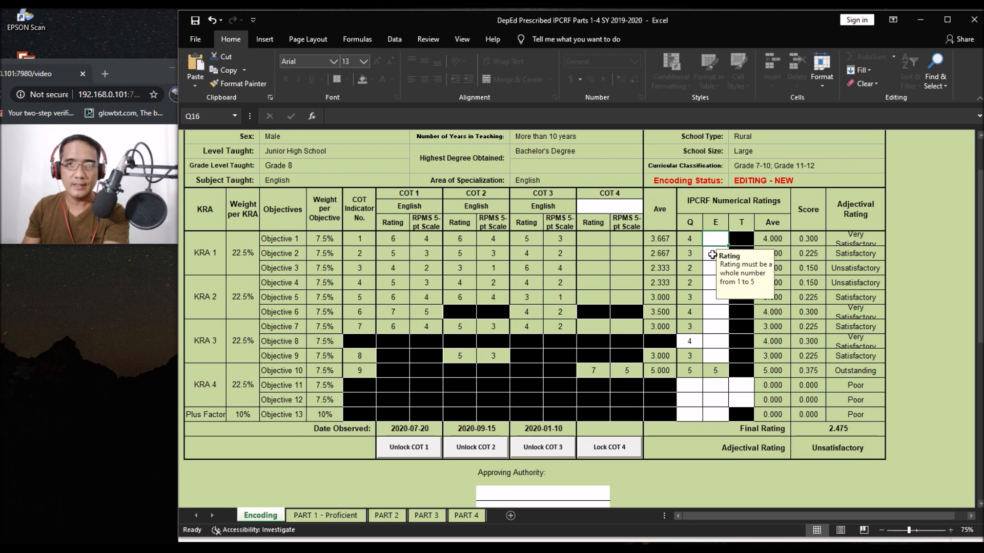
text(4)
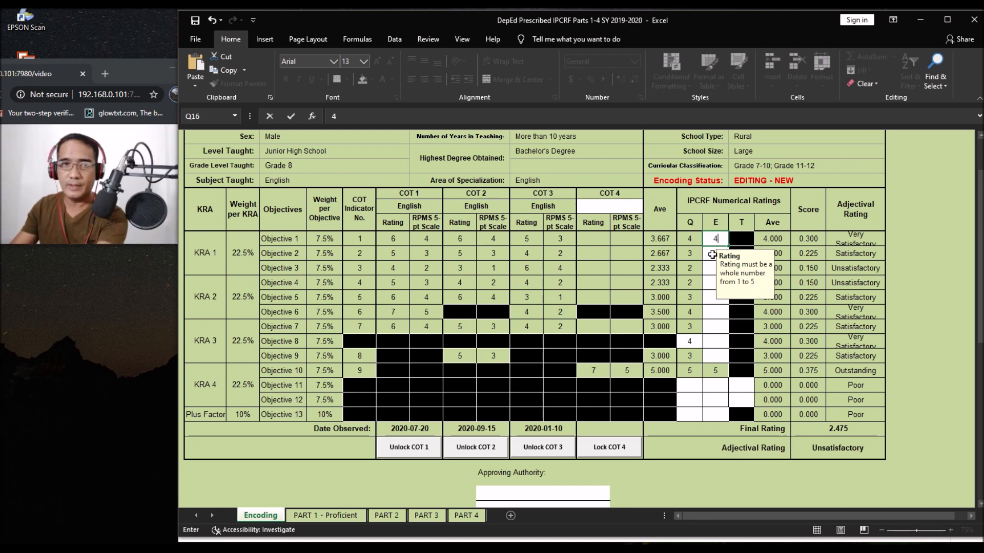
click(713, 255)
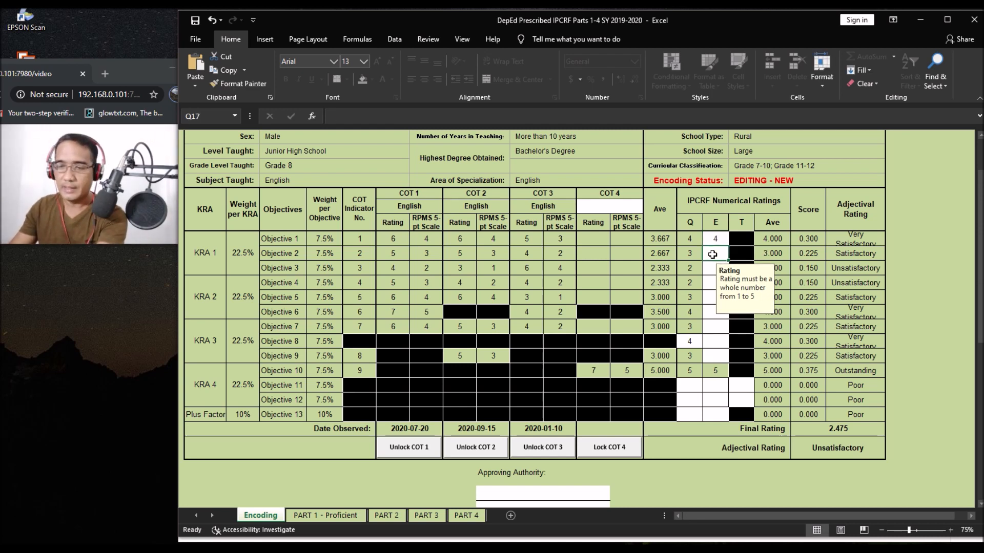
key(Down)
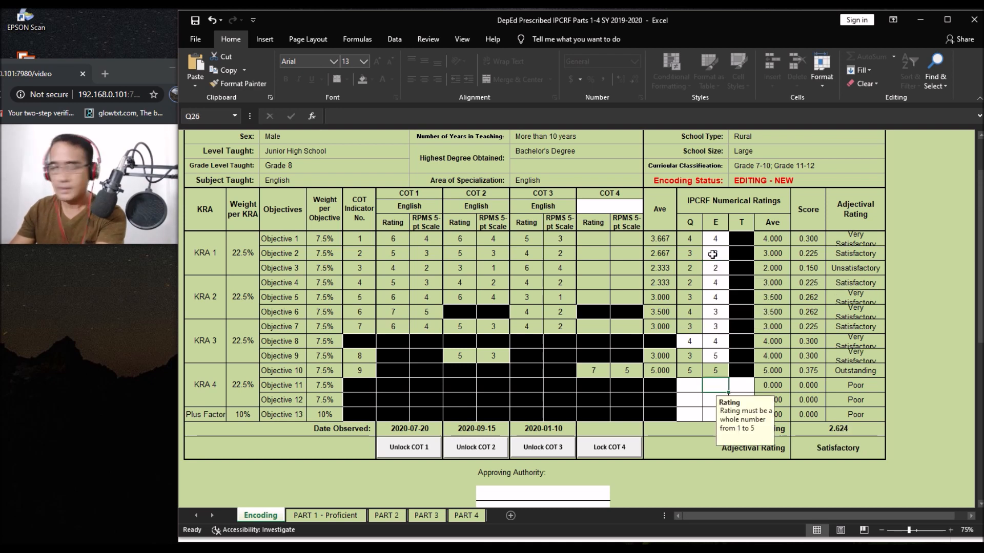
Step: Rate Objectives 11–13 with Q ratings 4, 4, 5 and E ratings 4, 3, 2
key(Left)
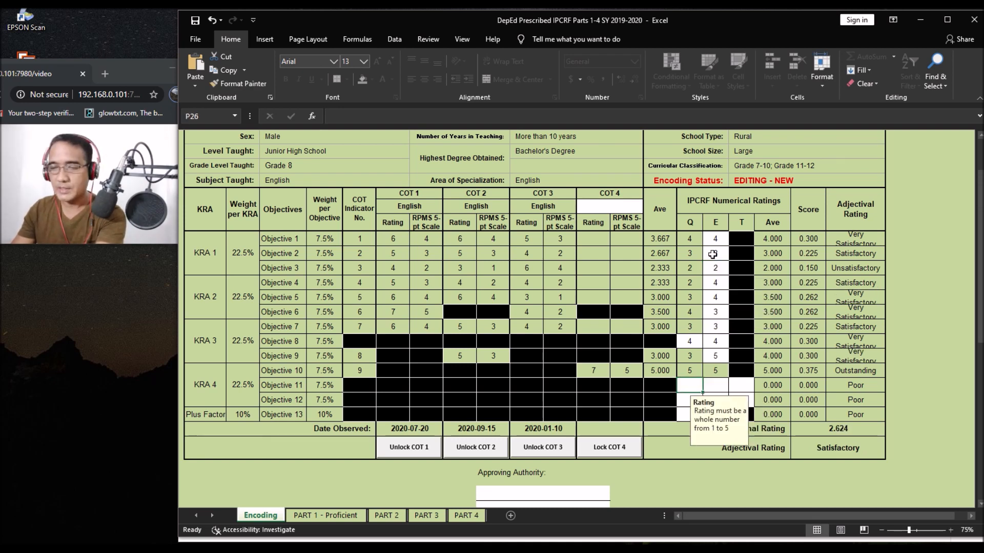
text(4)
key(Return)
text(4)
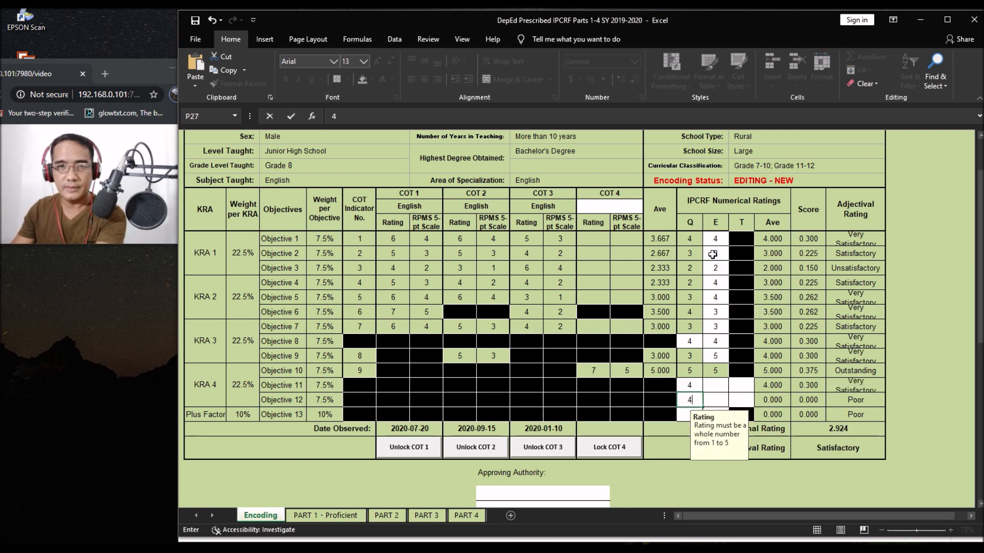
key(Return)
text(5)
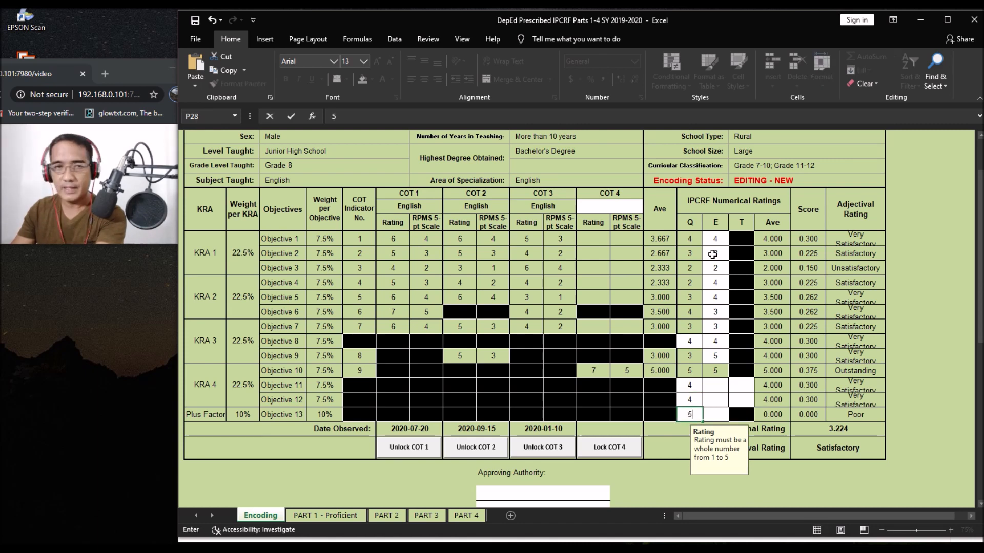
key(Return)
text(4)
key(Return)
text(3)
key(Return)
text(2)
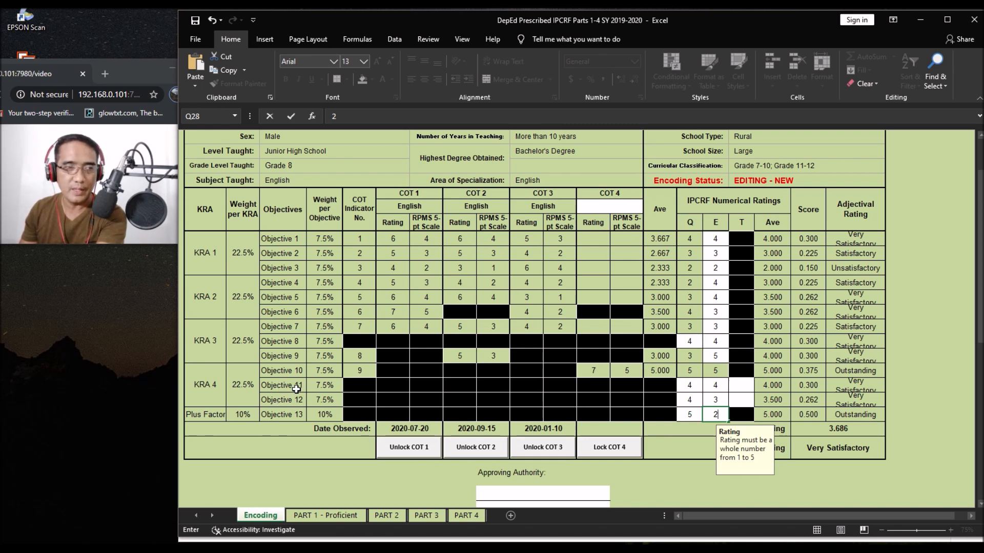
Step: Enter T ratings of 3 and 4 for Objectives 11 and 12
click(740, 384)
text(3)
key(Return)
text(4)
scroll(774, 394, down, 1)
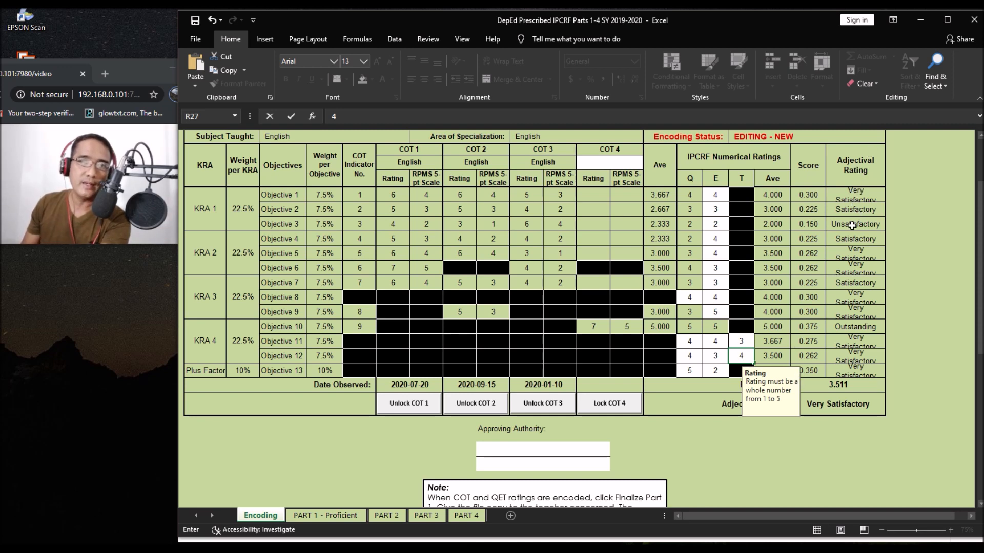
click(834, 404)
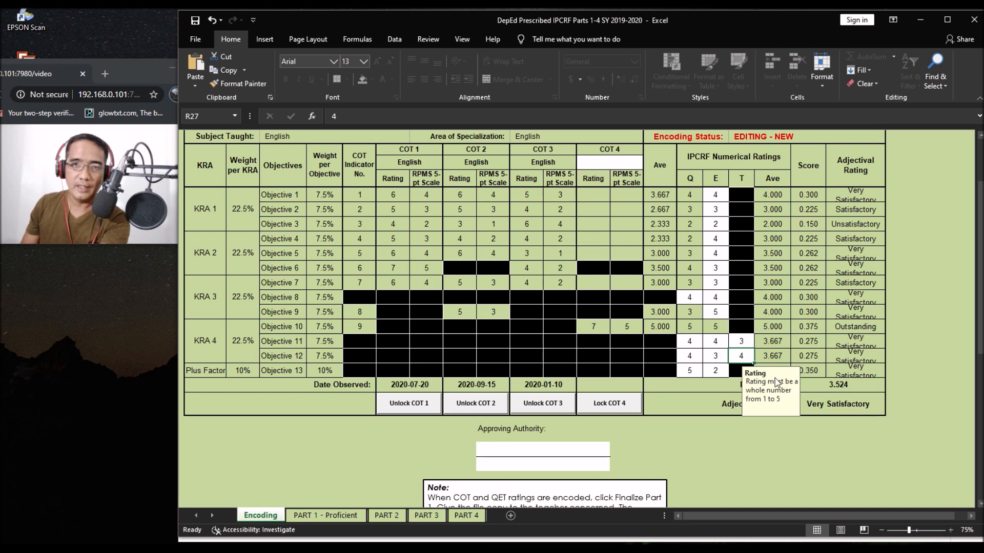
click(716, 344)
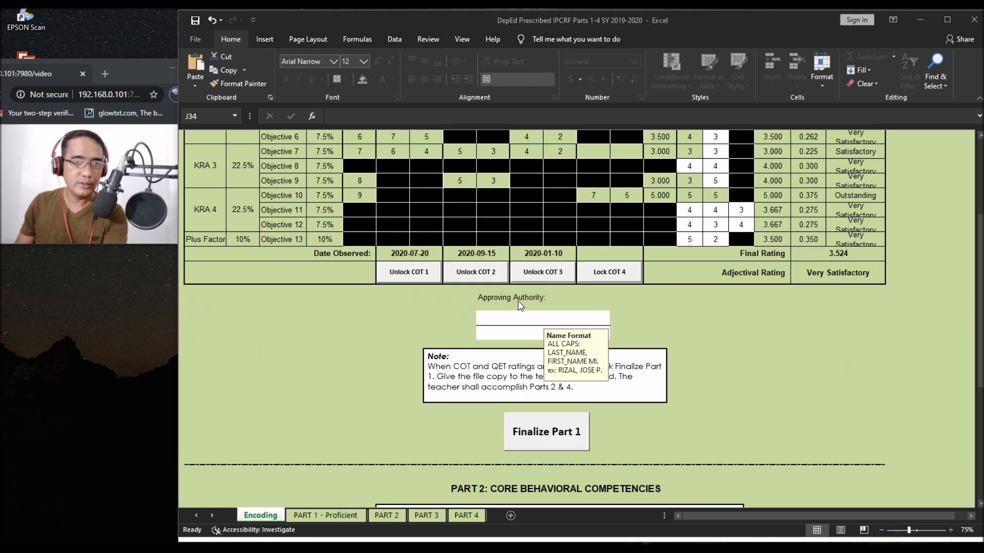
Step: Set the approving authority's position in J35 to Assistant Schools Division Superintendent
click(514, 317)
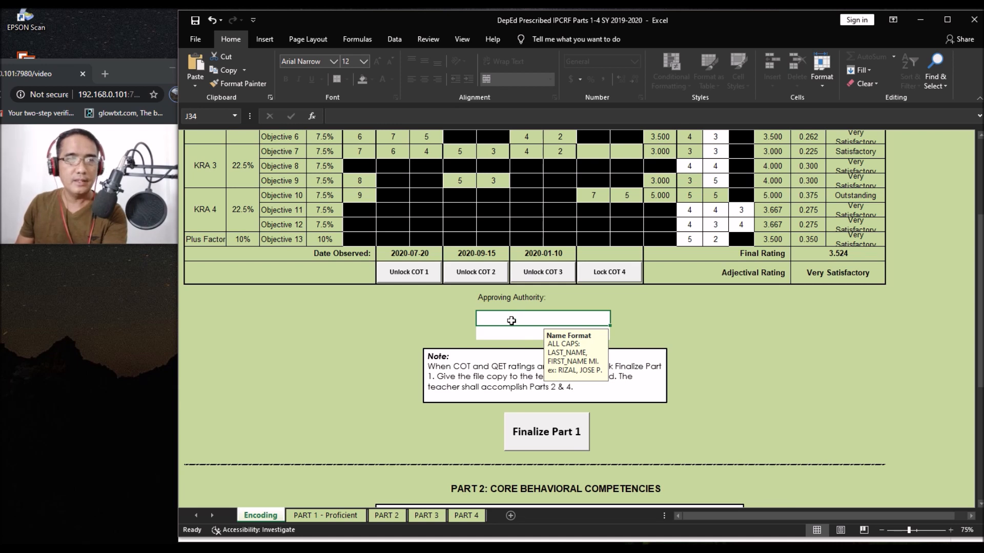
click(519, 333)
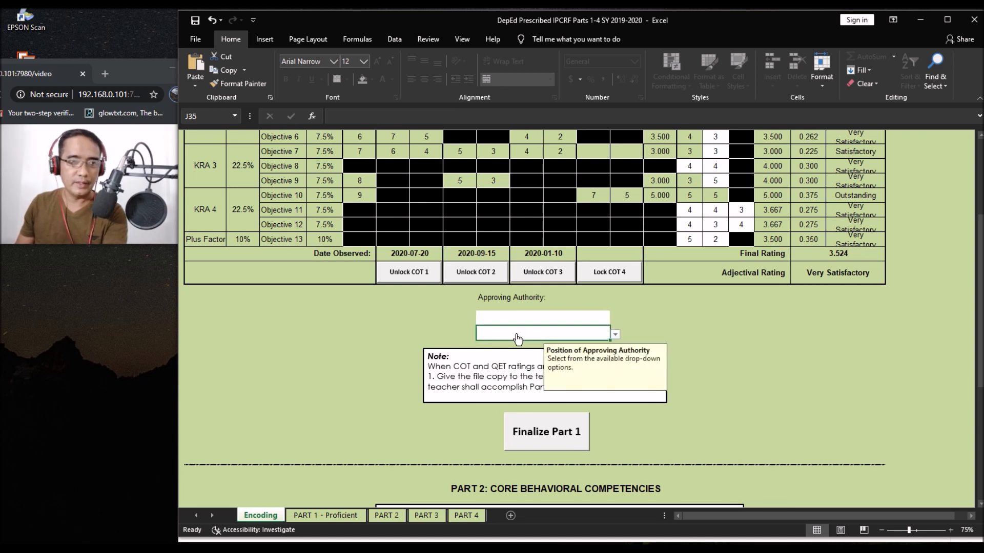
click(615, 336)
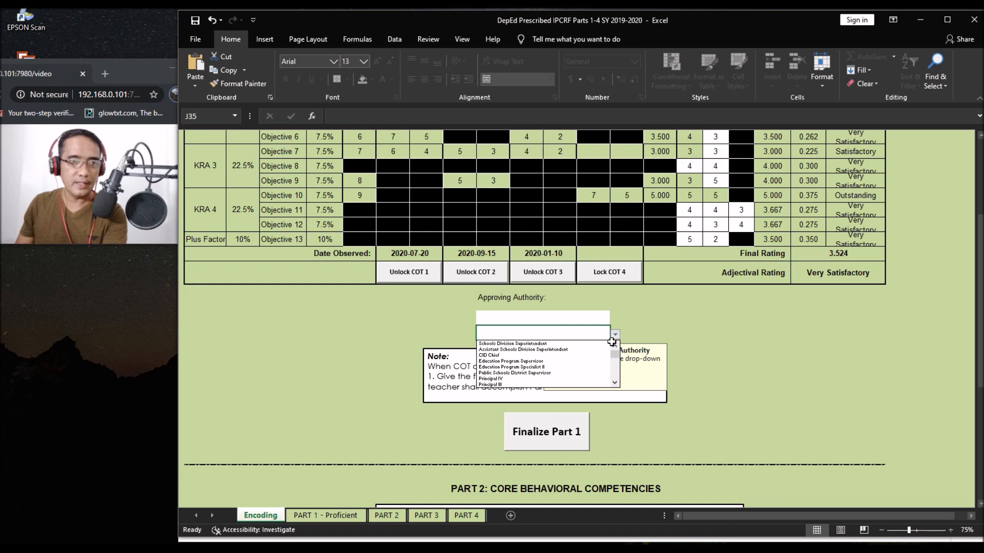
click(543, 351)
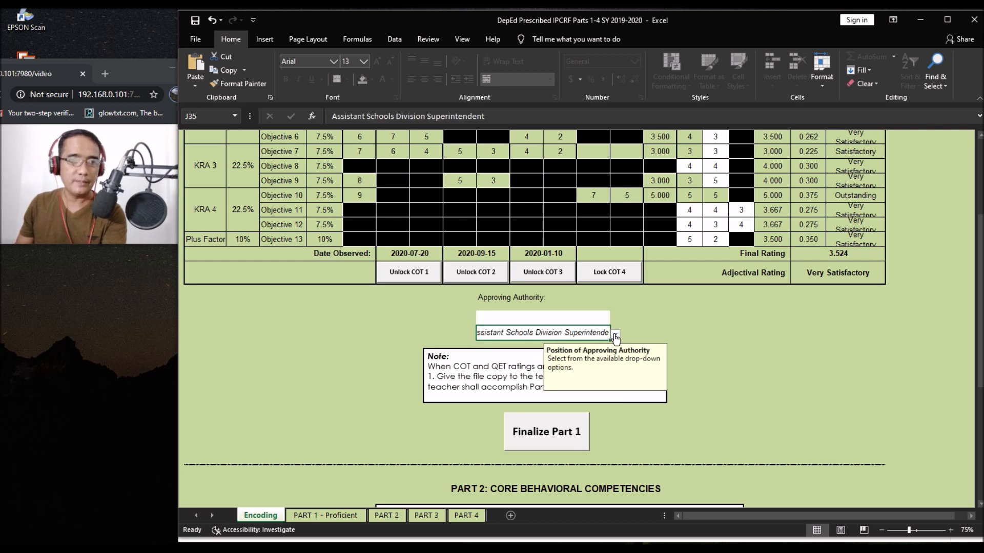
Step: Paste the approving authority's name into J34 and start finalizing Part 1
click(568, 318)
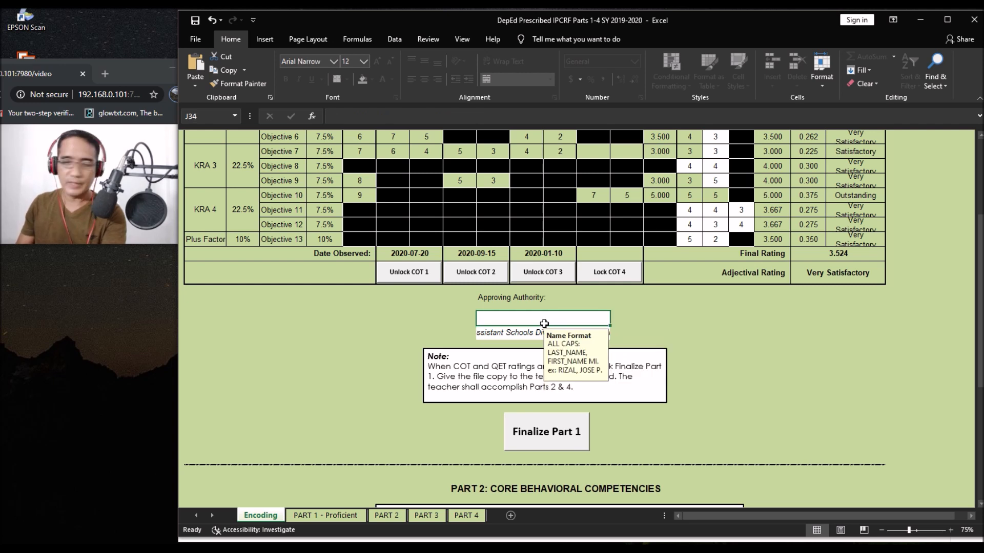
double_click(544, 324)
text(SILANG, GABRIELA B.)
key(Return)
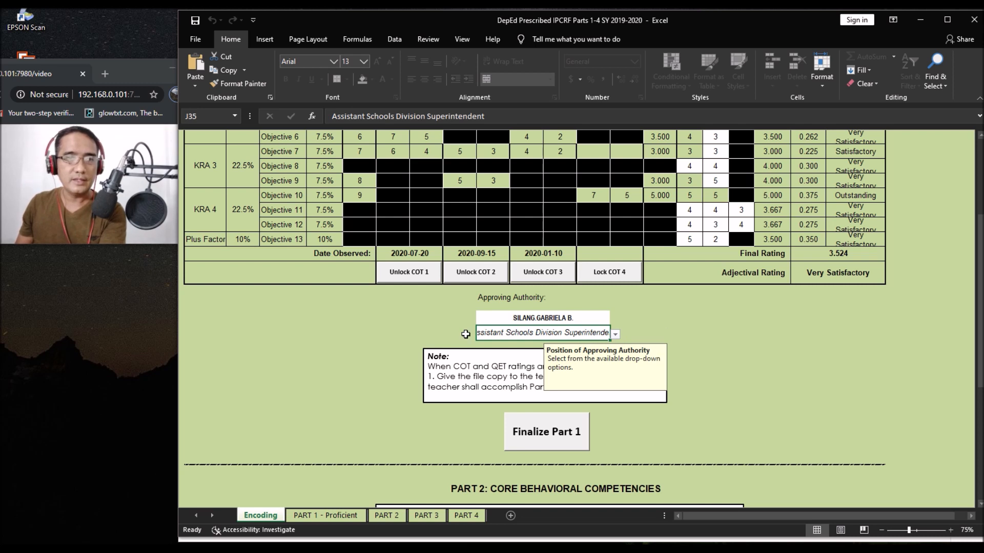
click(533, 438)
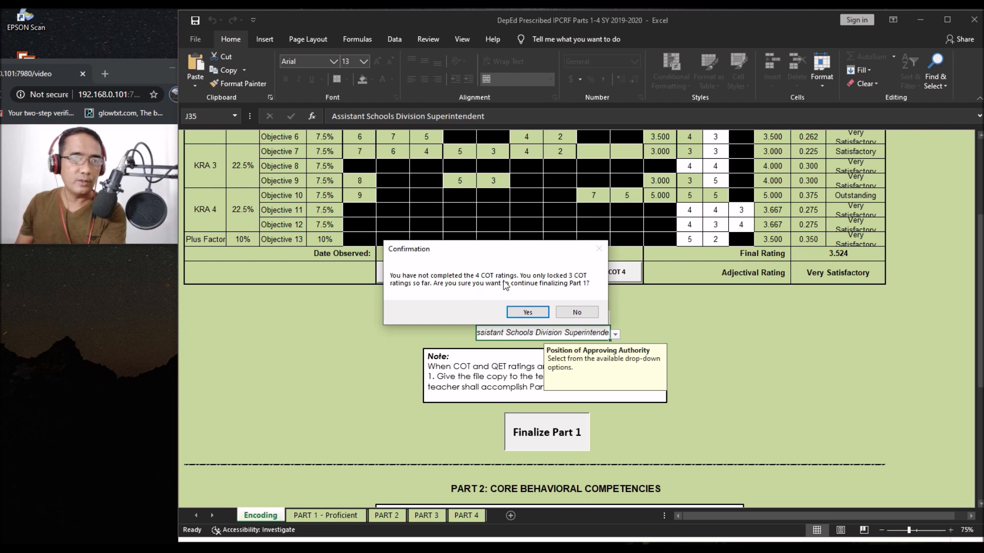
Step: Confirm finalizing with 3 COTs and enter the rater's password to lock Part 1 (final rating 3.524)
click(522, 314)
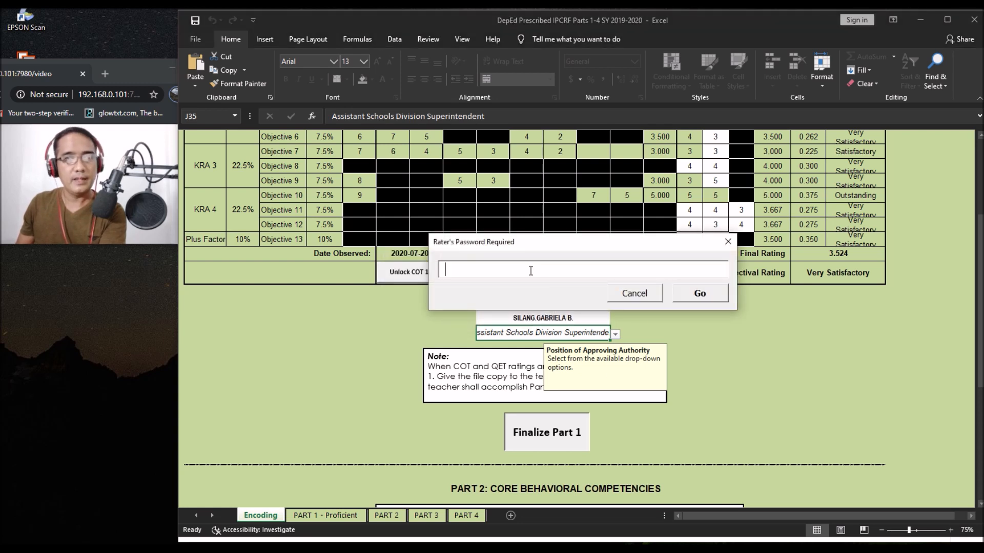
text(**)
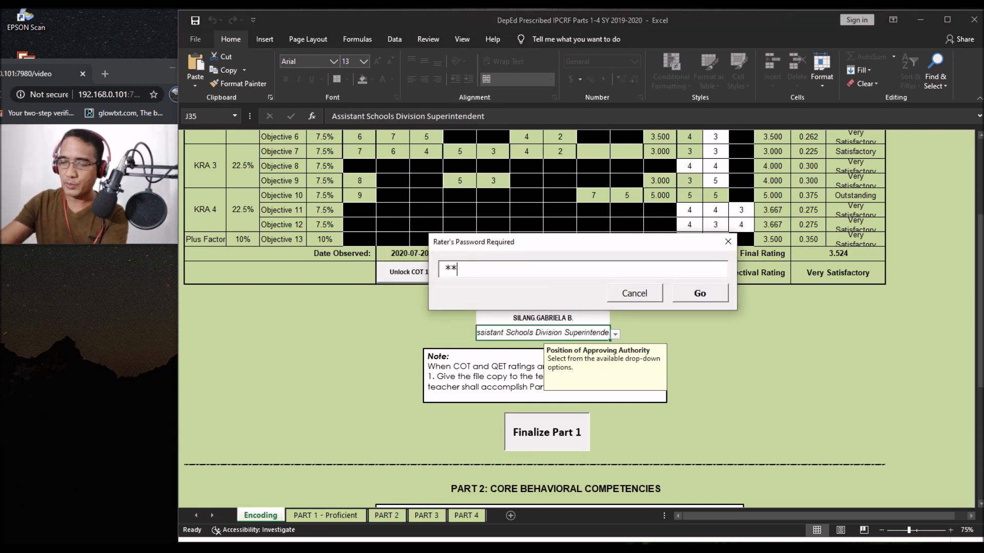
text(*****)
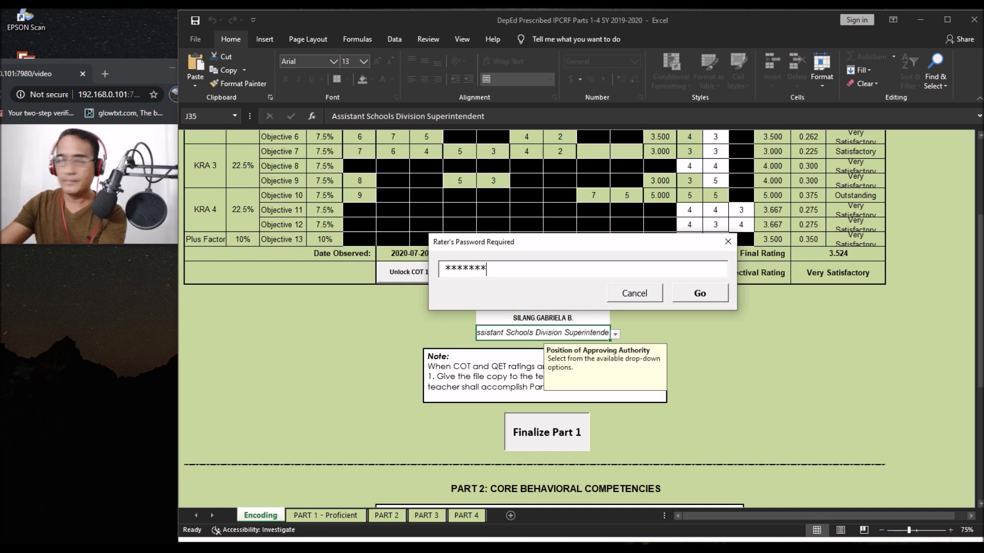
click(683, 294)
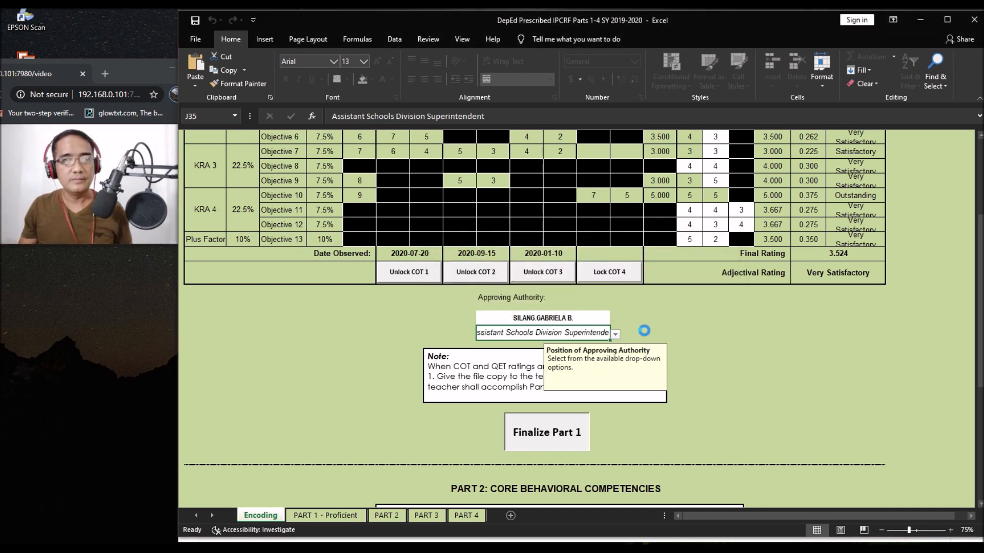
click(547, 432)
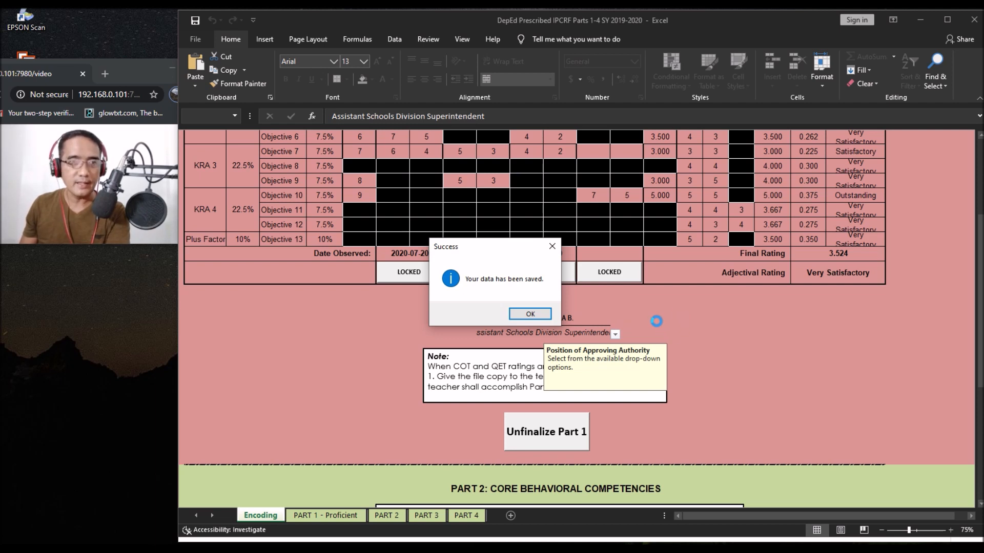
Step: Dismiss the data-saved message and check the unticked Part 2 Core Behavioral Competencies below Part 1
click(529, 314)
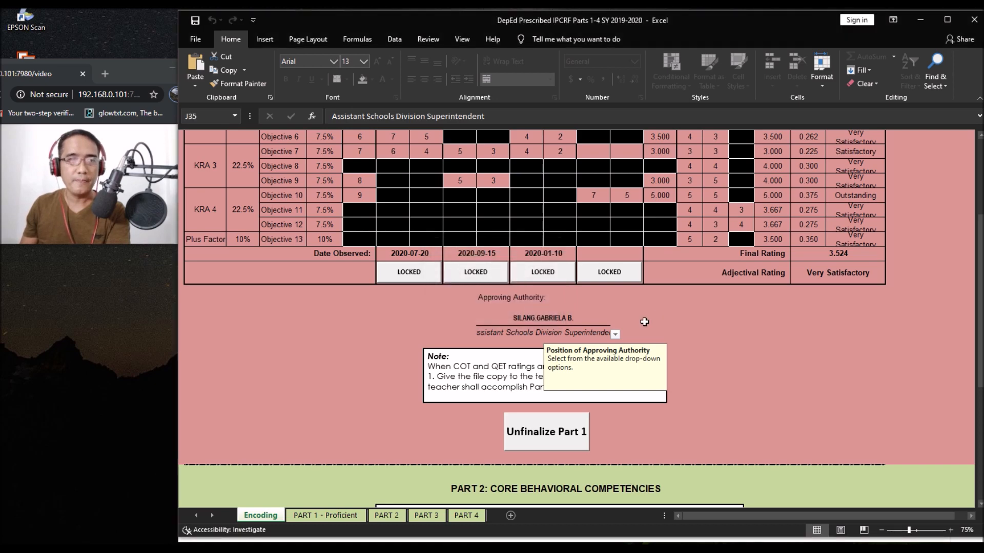
scroll(641, 321, down, 1)
scroll(639, 321, down, 2)
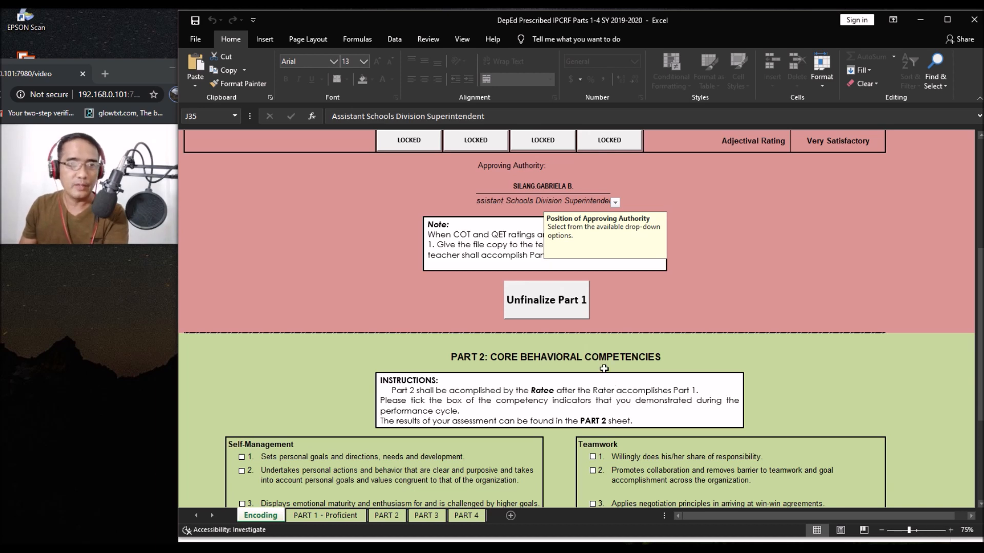
scroll(604, 369, down, 5)
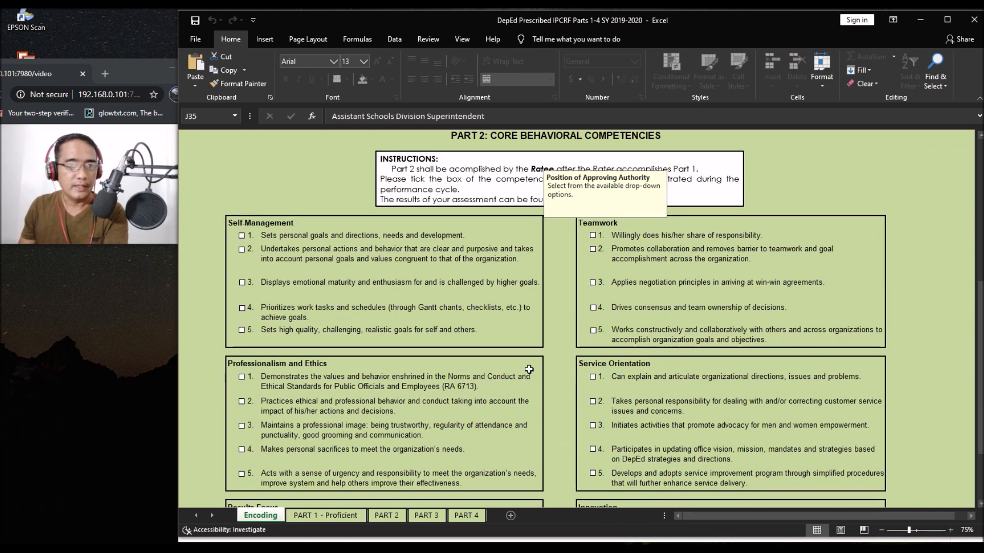
scroll(461, 307, up, 3)
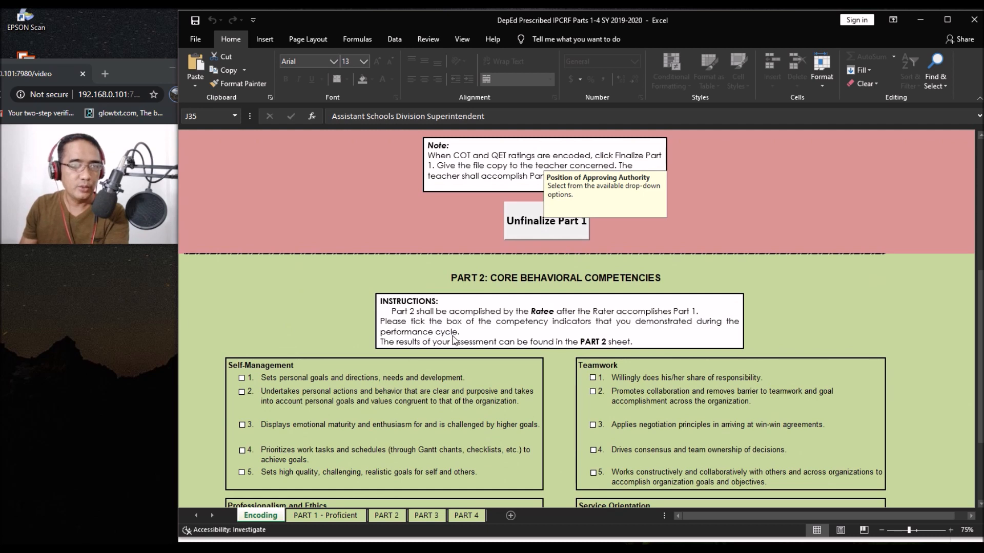
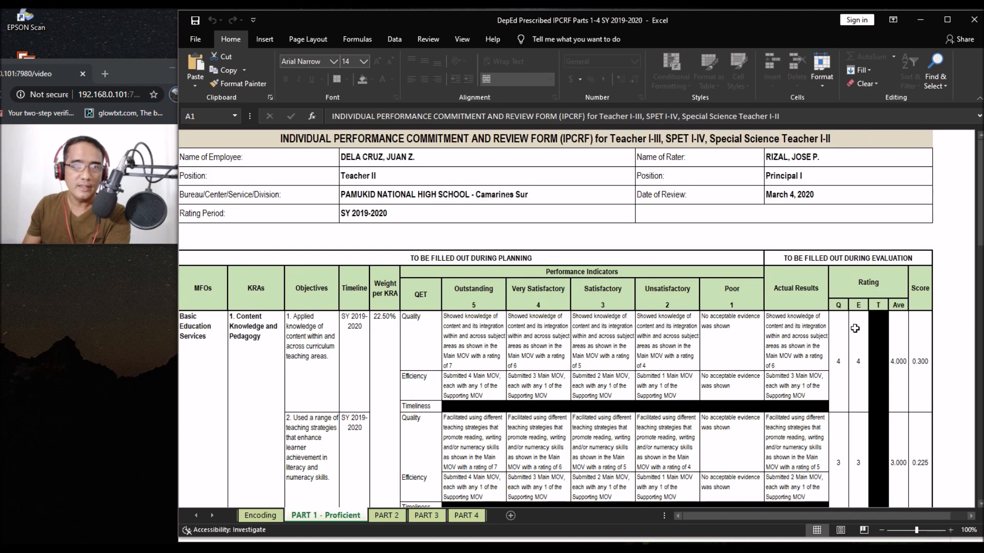
Step: Scroll to Part 1's overall rating of 3.524, Very Satisfactory, with Plus Factor 3.500
scroll(884, 421, down, 5)
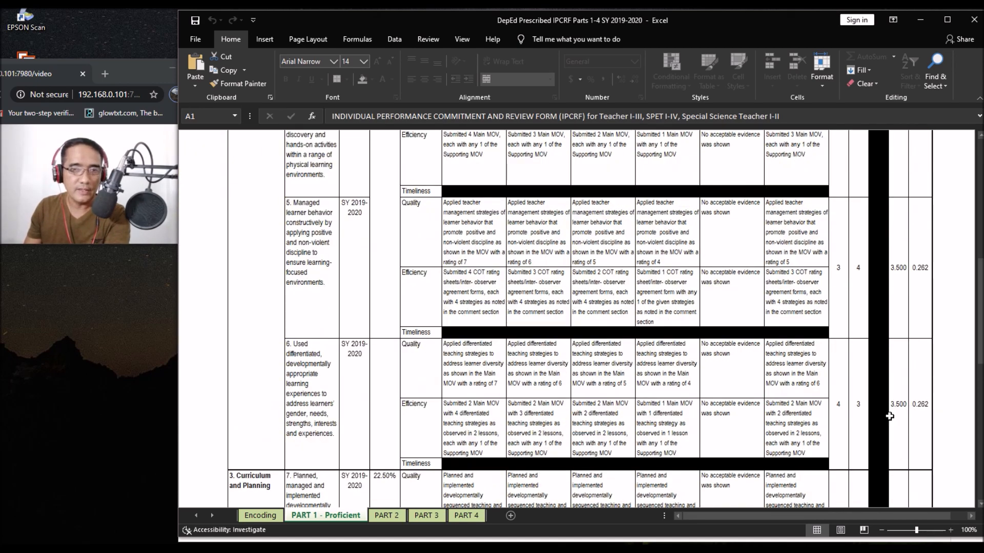
scroll(885, 415, down, 4)
scroll(884, 413, down, 2)
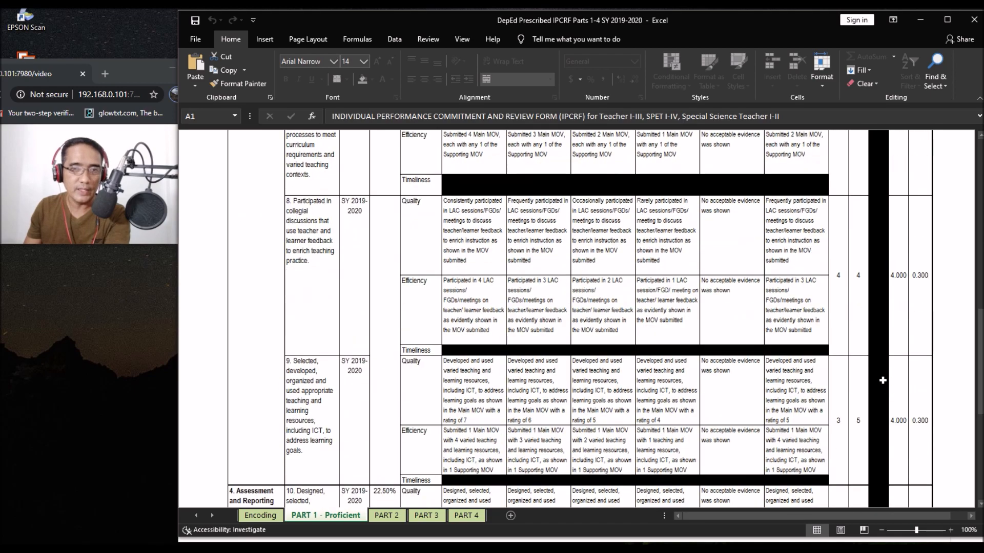
scroll(892, 394, down, 10)
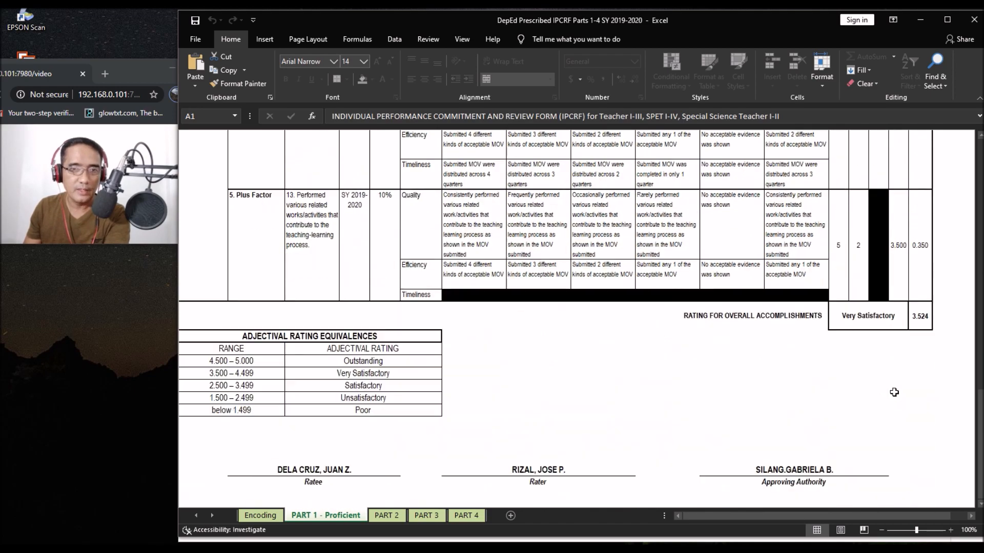
scroll(884, 387, up, 2)
scroll(861, 407, down, 2)
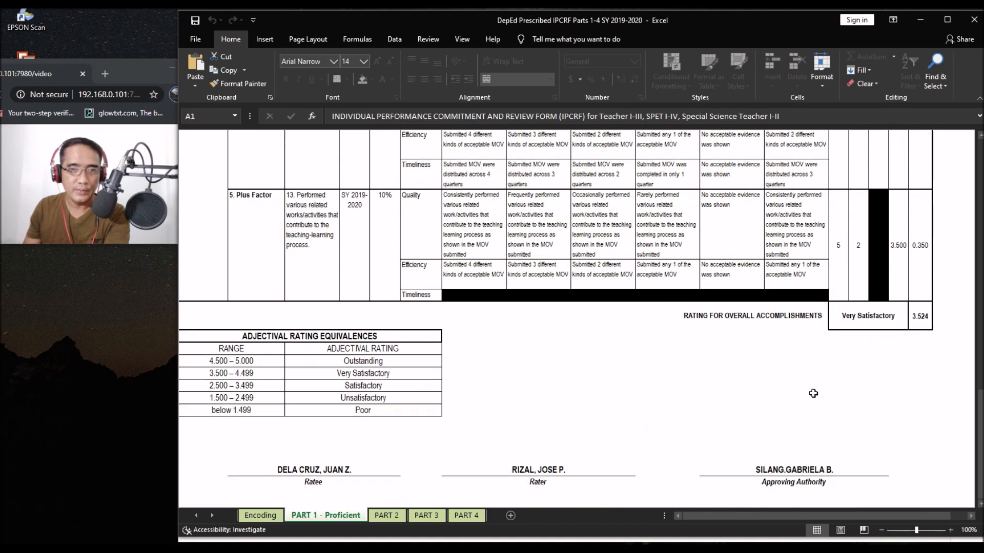
scroll(813, 405, up, 2)
scroll(853, 451, up, 1)
scroll(884, 487, down, 3)
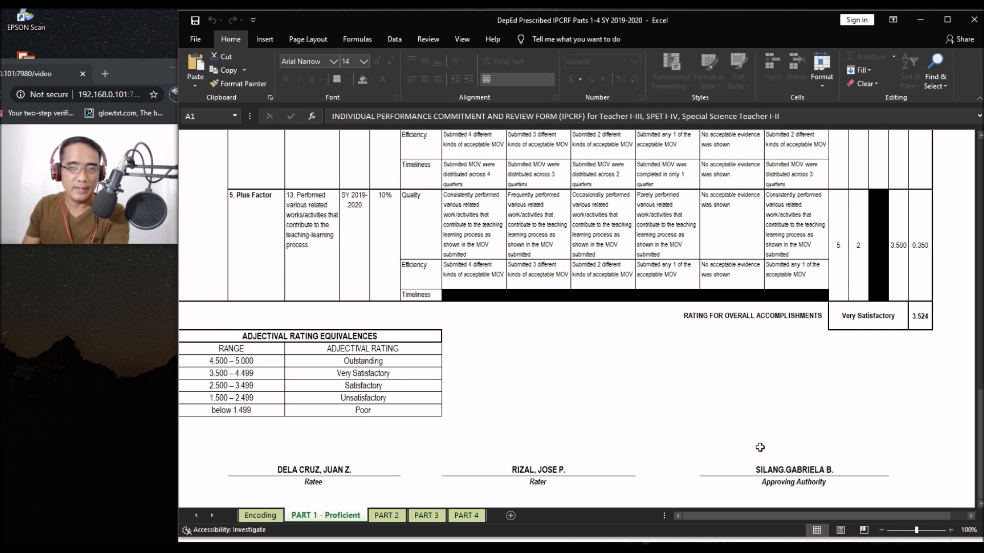
scroll(660, 421, up, 2)
scroll(661, 421, down, 2)
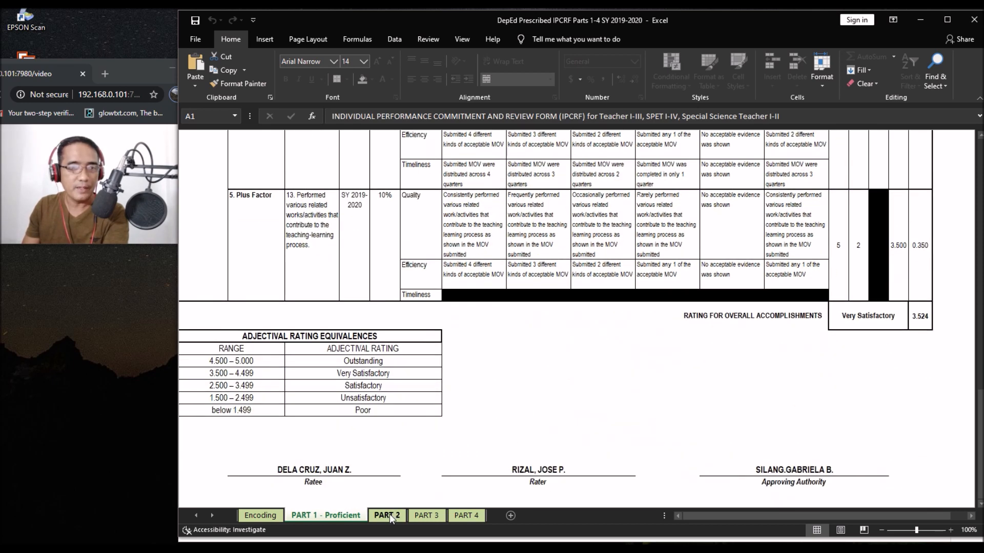
Step: Review the Part 2 competencies, then the Part 3 summary showing 3.524, Very Satisfactory
click(388, 515)
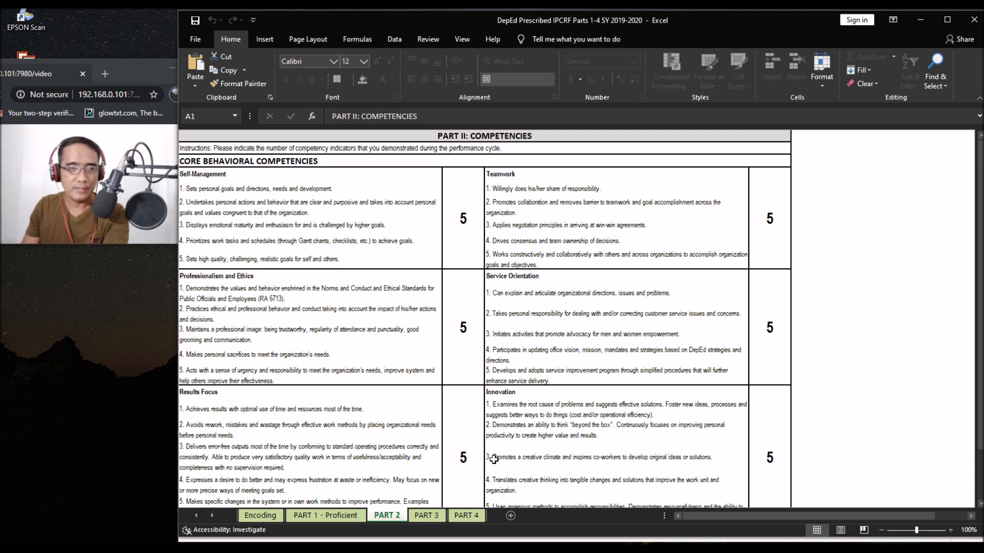
scroll(471, 313, down, 1)
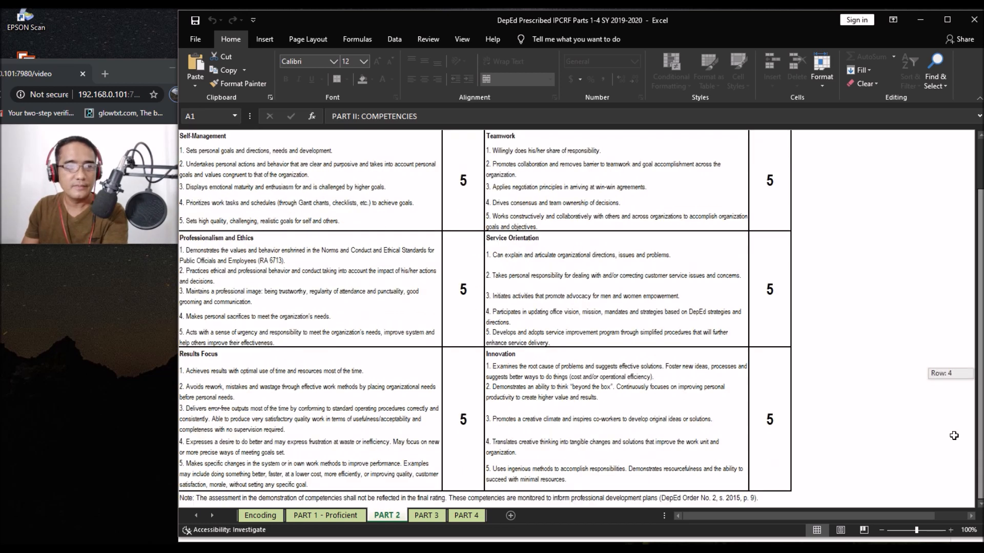
click(426, 515)
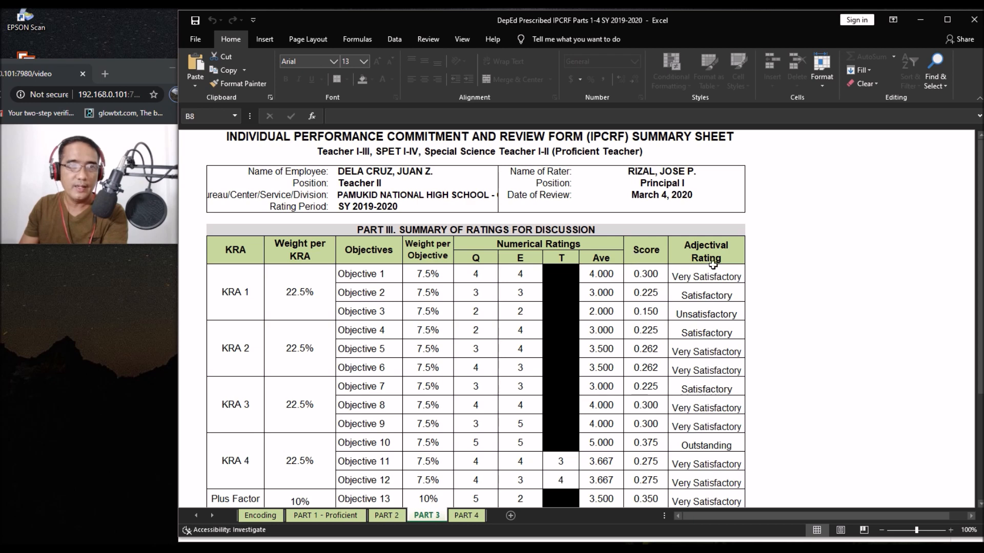
scroll(694, 352, down, 2)
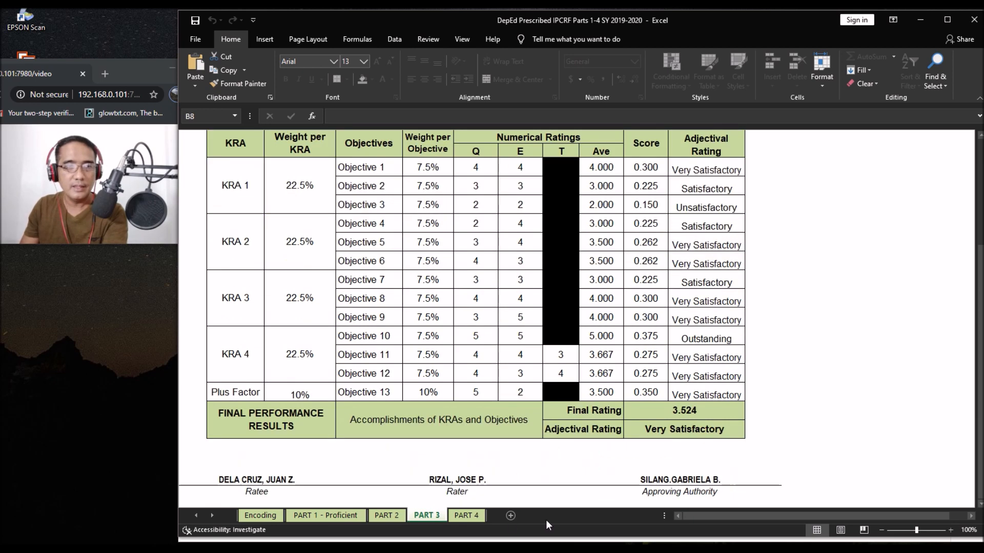
Step: Go to the Part 4 Development Plans sheet and scroll past its blank sections to the Finalize button
click(466, 516)
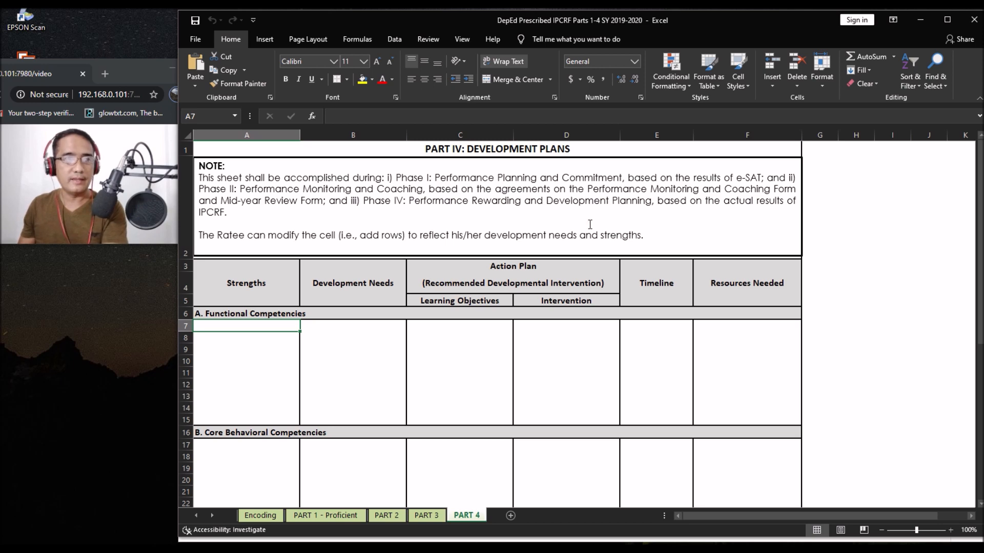
scroll(334, 282, down, 1)
scroll(287, 297, up, 1)
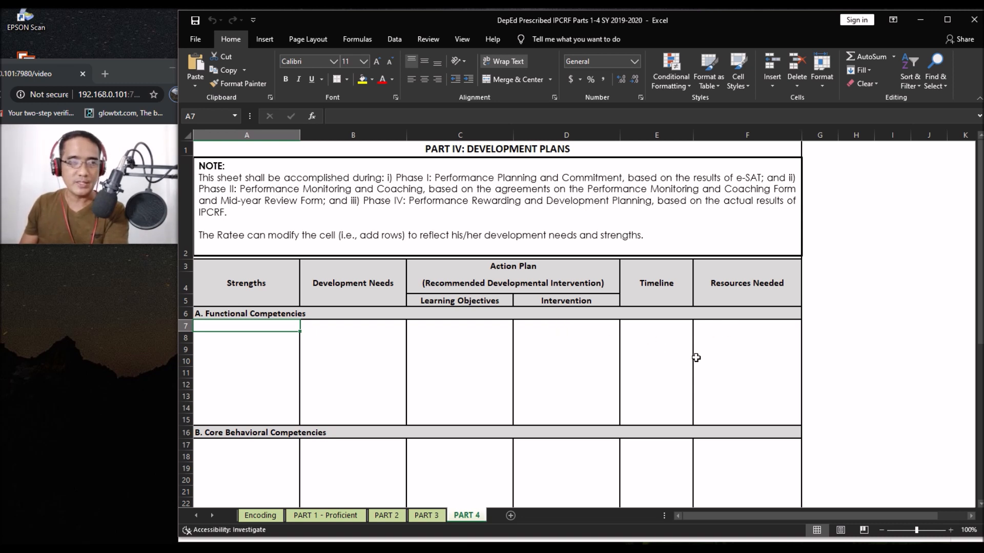
scroll(590, 367, down, 1)
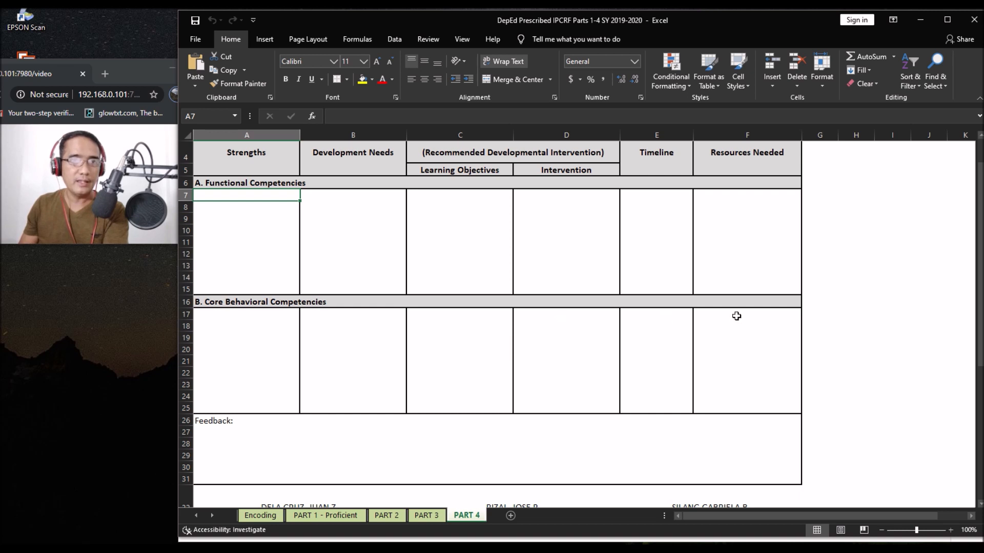
scroll(632, 341, down, 1)
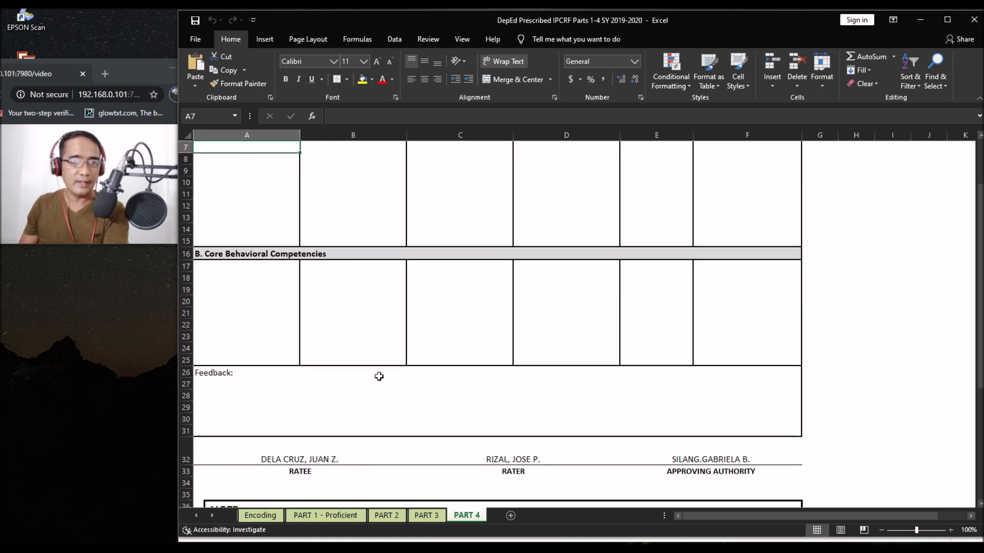
scroll(526, 308, down, 1)
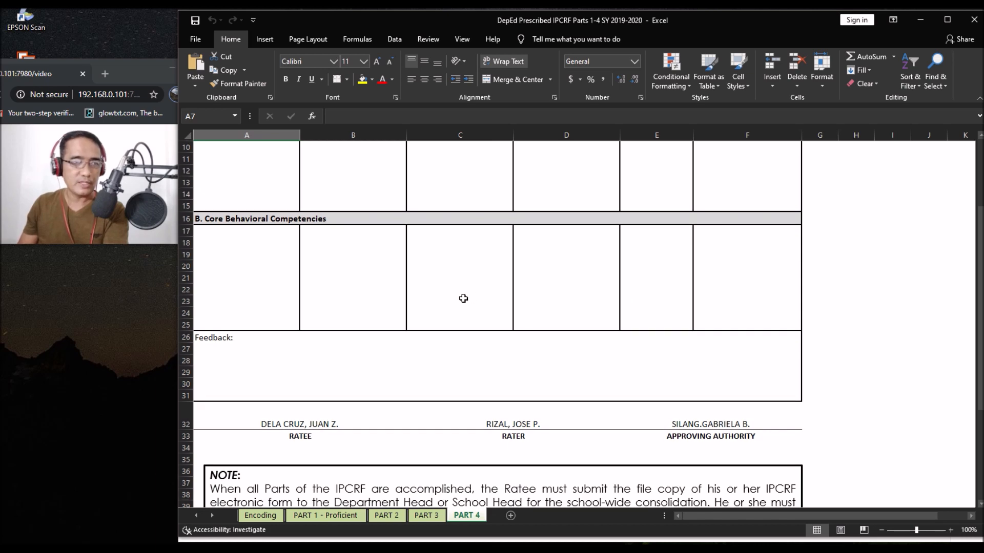
scroll(605, 343, down, 1)
scroll(402, 366, down, 3)
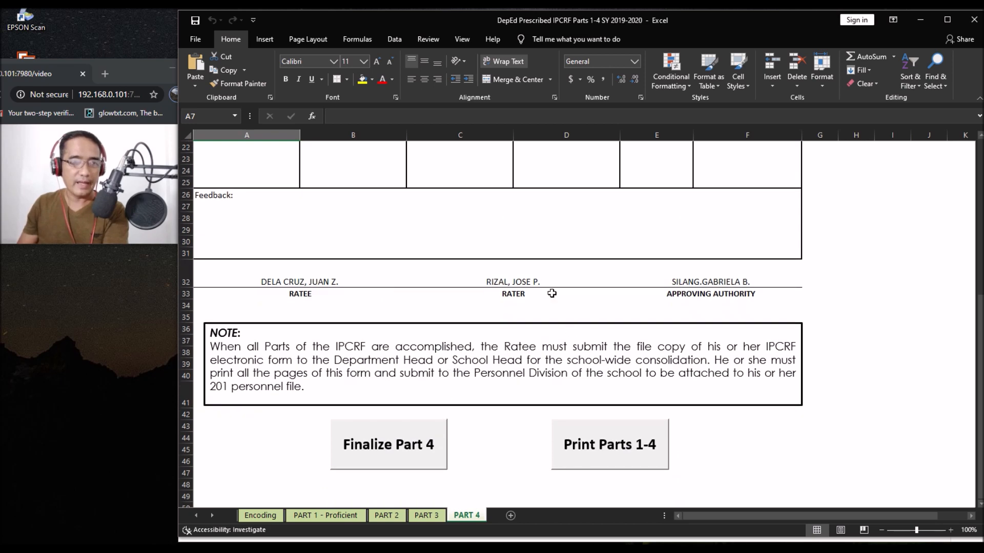
Step: Check the Encoding, Part 1, Part 2 and Part 3 sheets, then return to Part 4
click(262, 515)
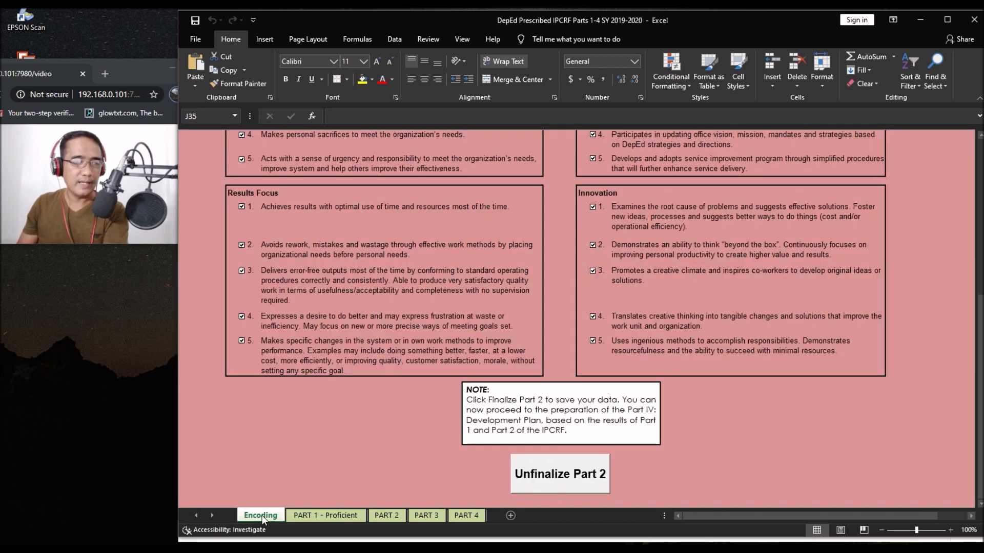
click(308, 516)
click(384, 516)
click(427, 515)
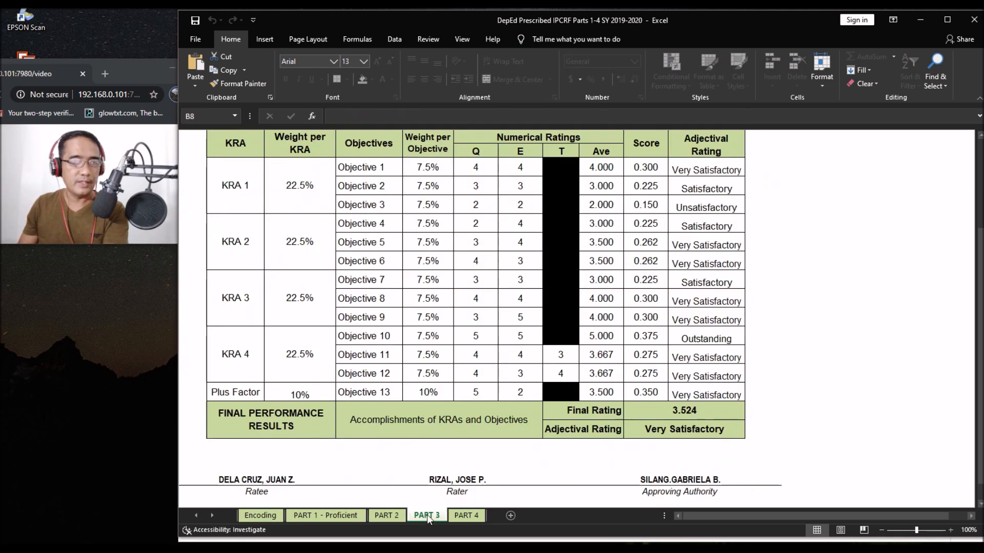
click(466, 516)
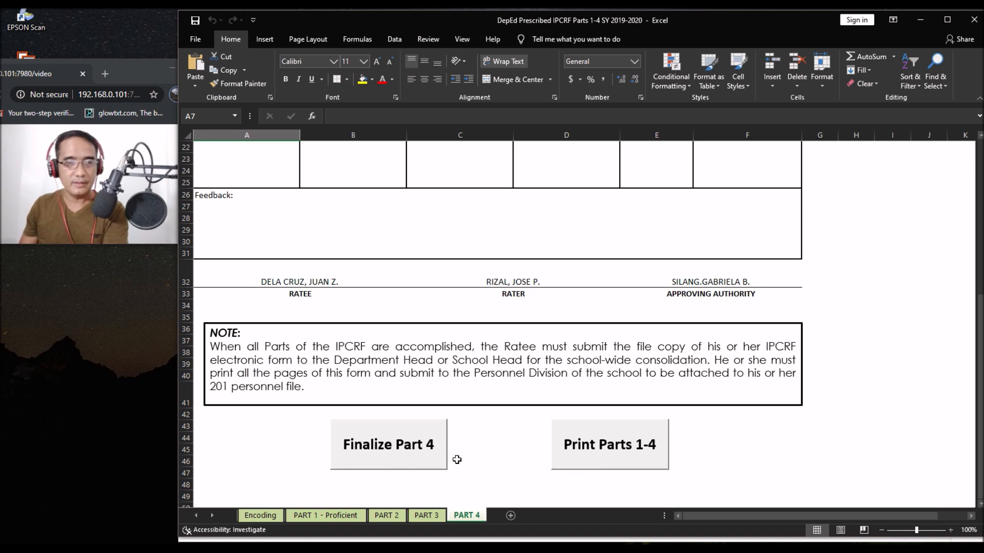
Step: Finalize and lock Part 4 with the ratee's password, then print Parts 1–4
click(373, 451)
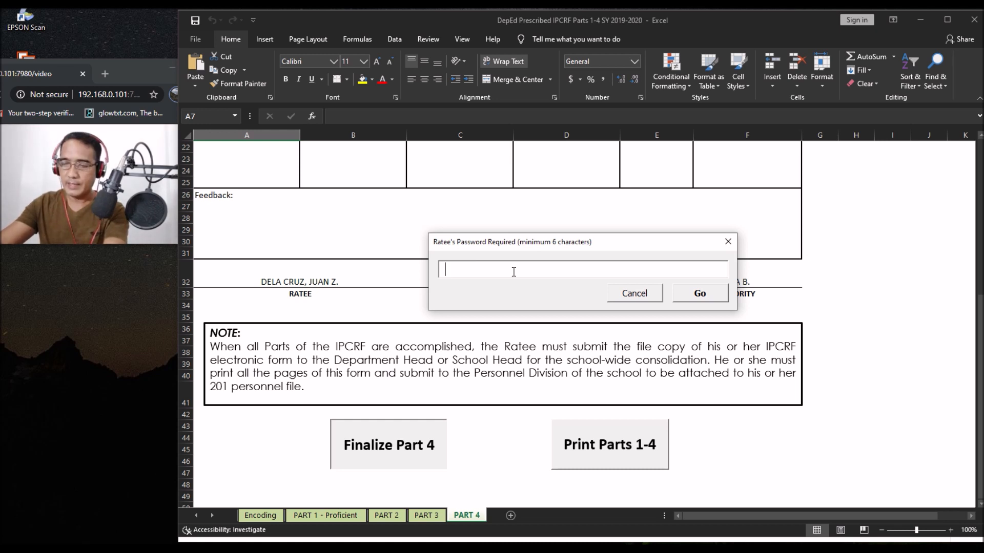
text(********)
click(709, 298)
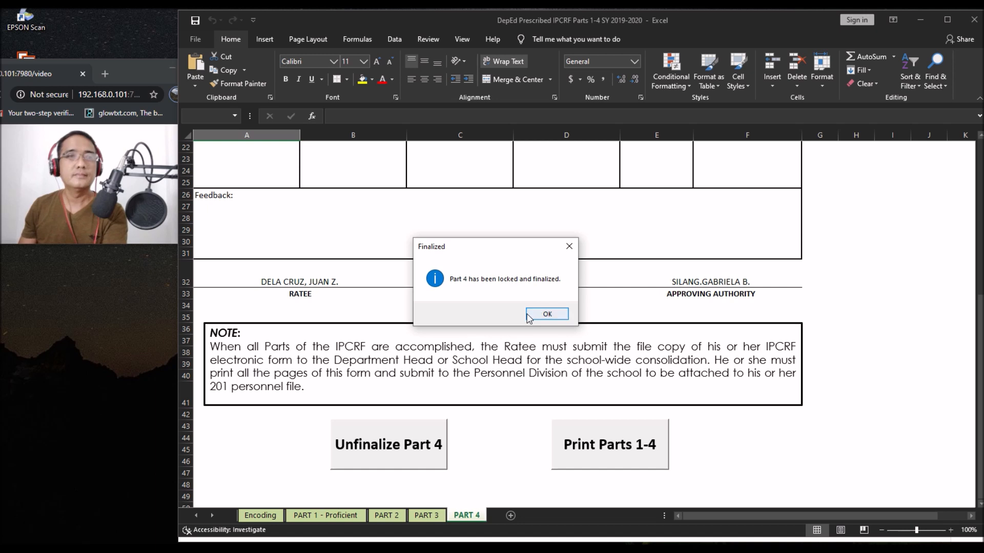
click(541, 315)
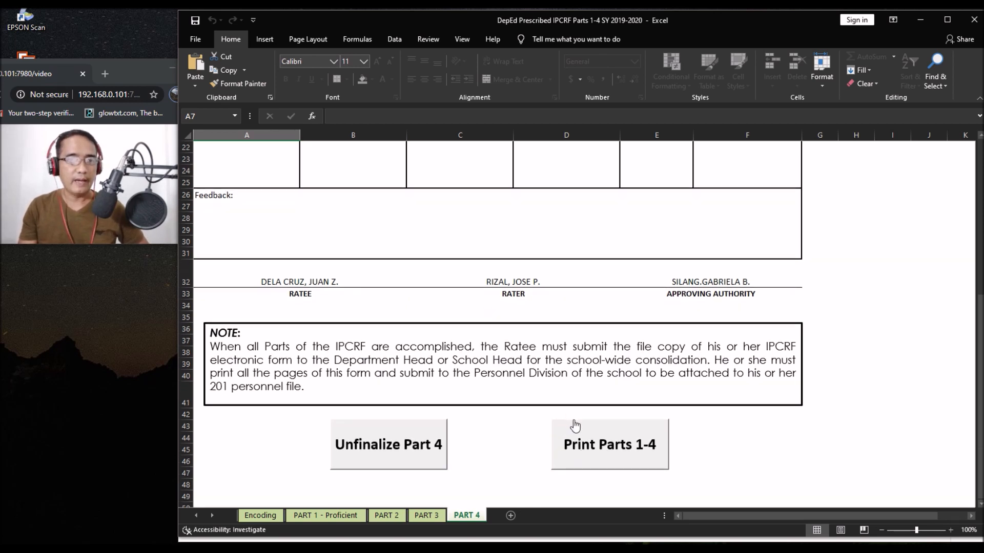
click(582, 437)
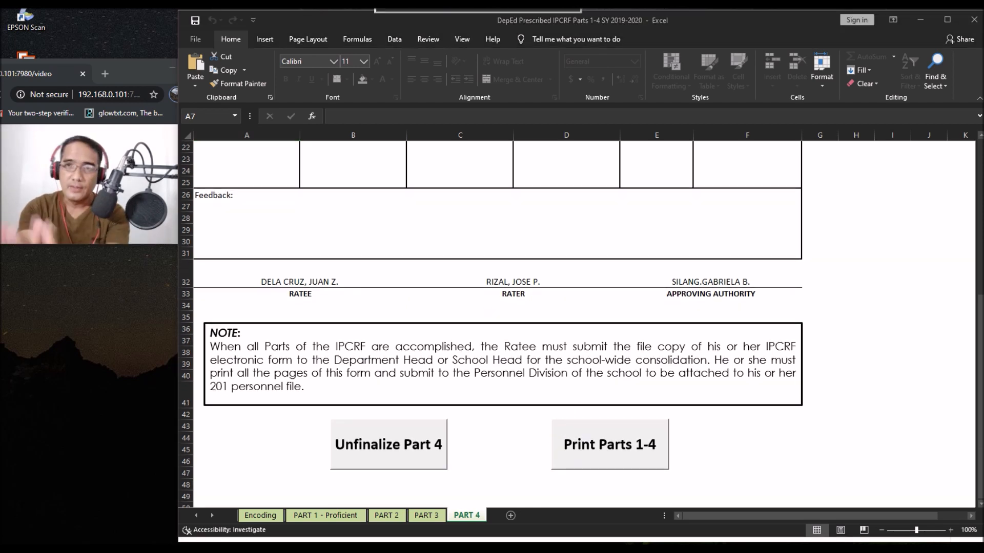